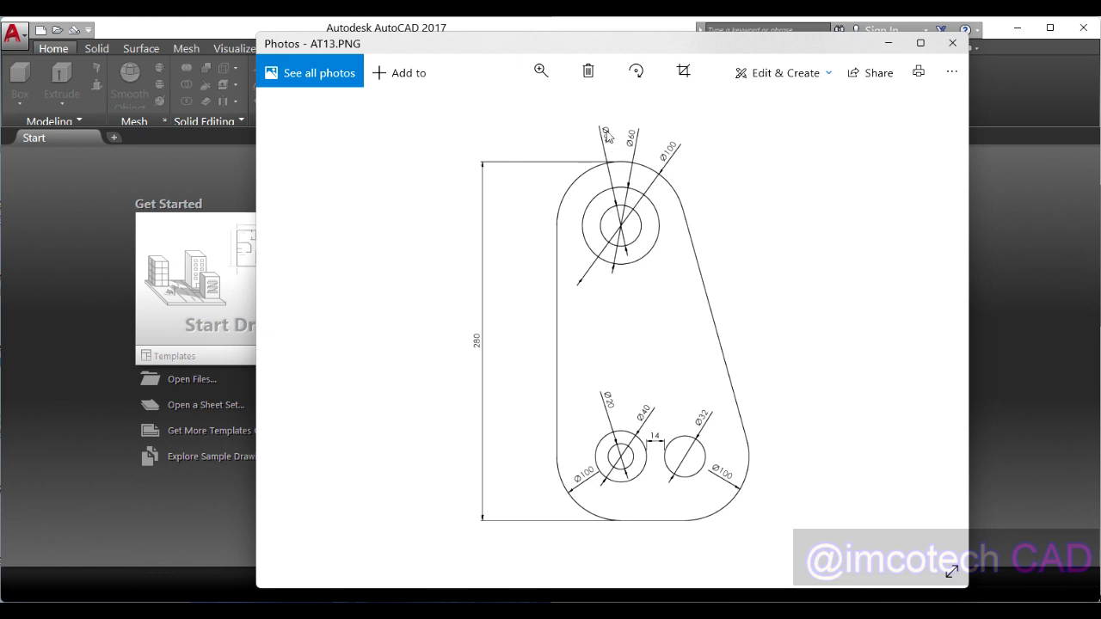
Set the reference image aside and start a new drawing from acadiso.dwt
left_click(888, 42)
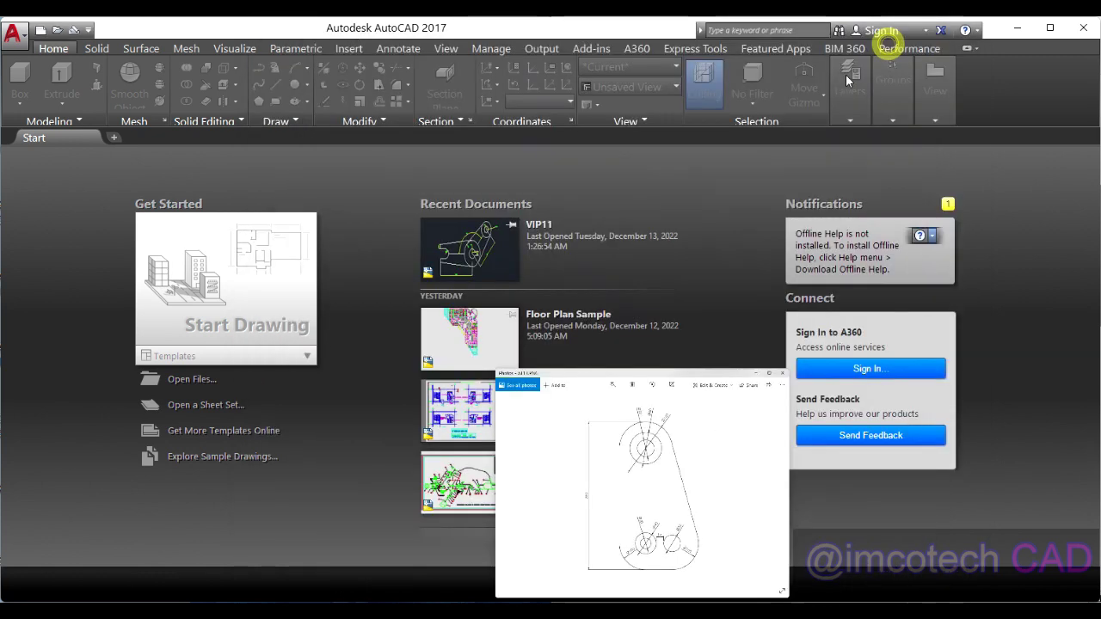
left_click(187, 363)
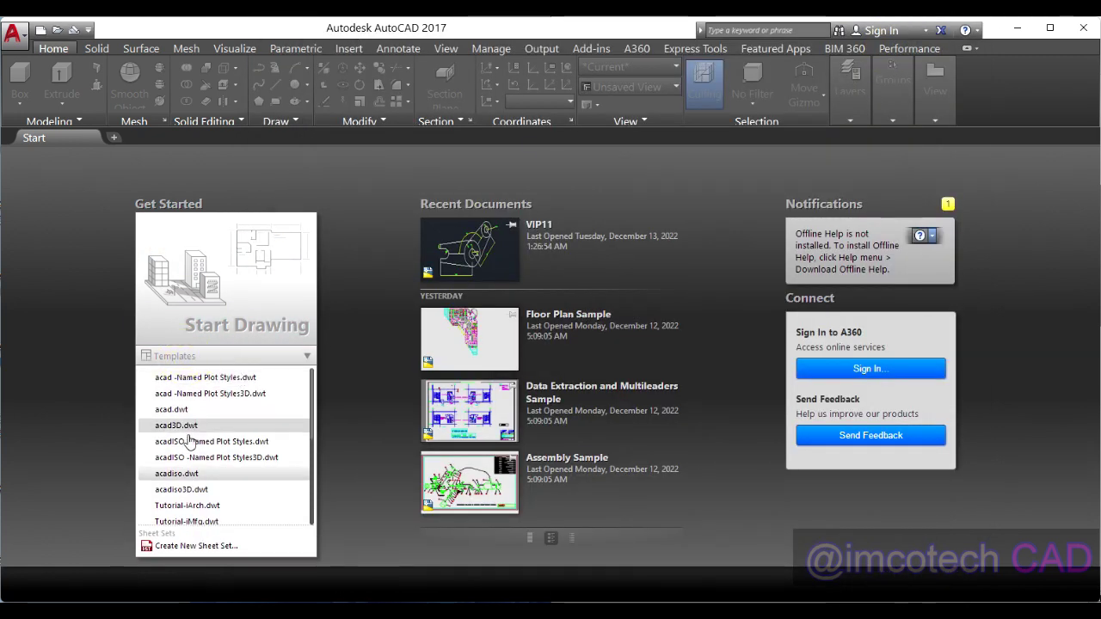
left_click(180, 474)
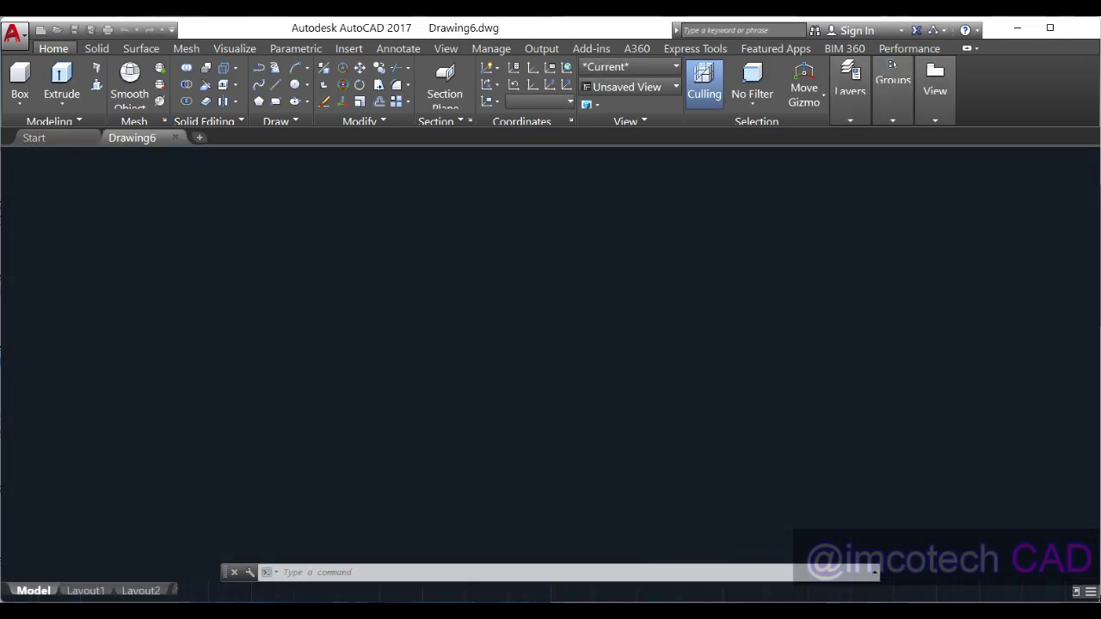
Draw a Center-Diameter circle of diameter 32 and zoom to fit it
left_click(306, 85)
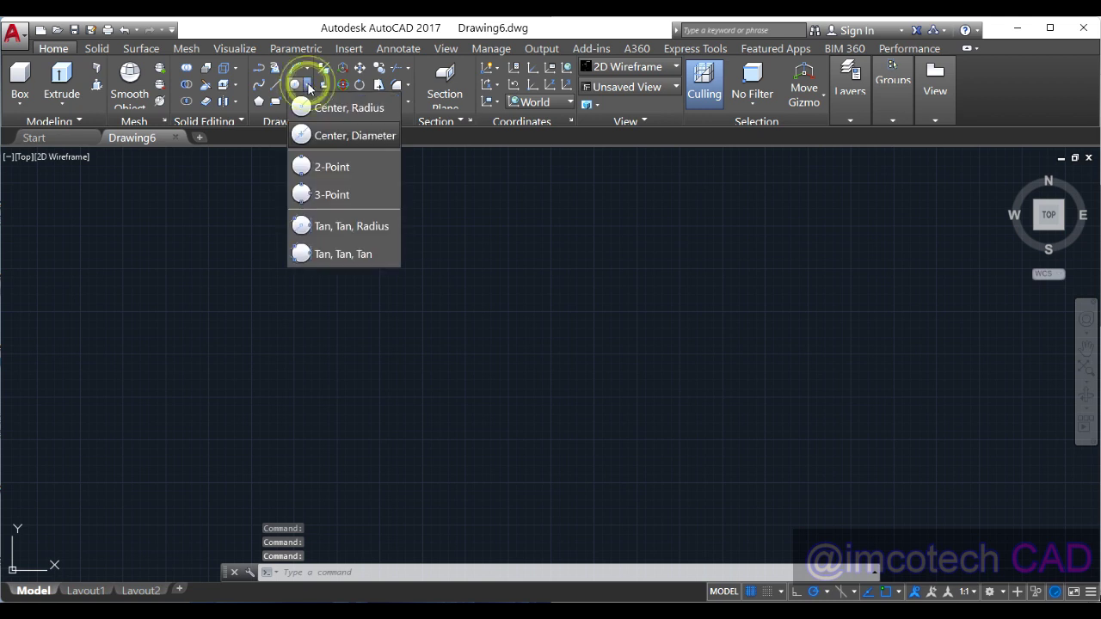
left_click(357, 134)
left_click(452, 227)
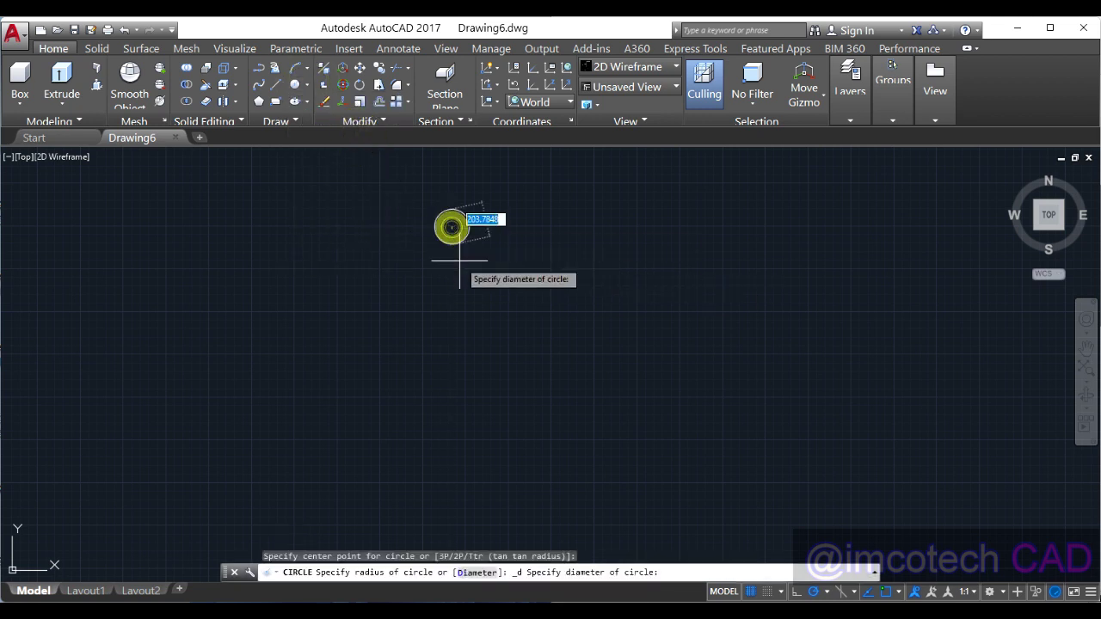
type("32")
key("Return")
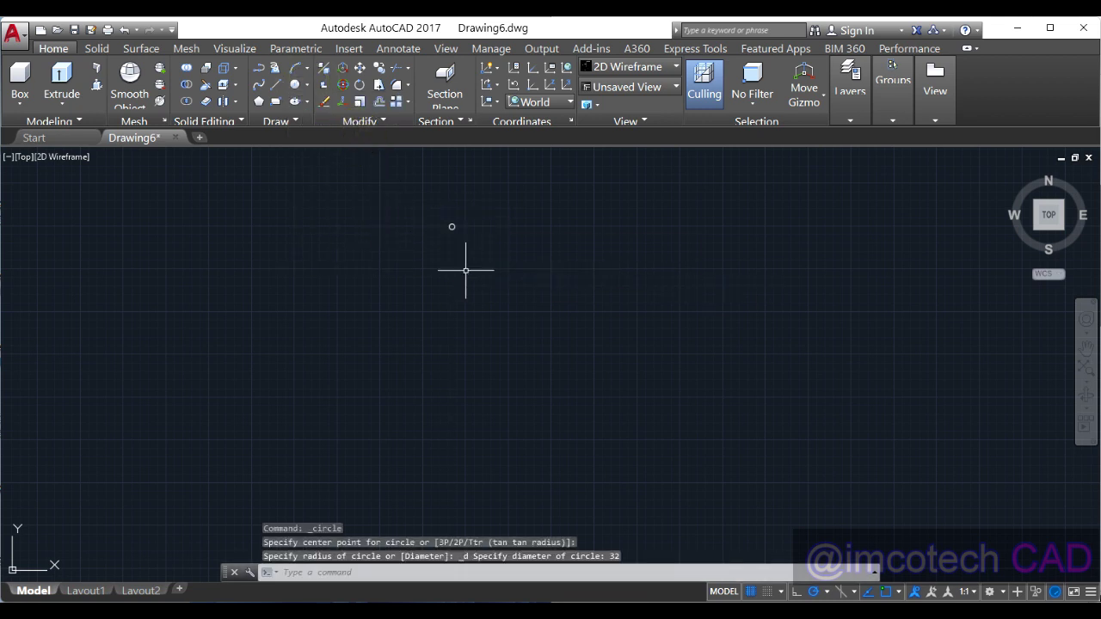
middle_click(443, 228)
middle_click(443, 229)
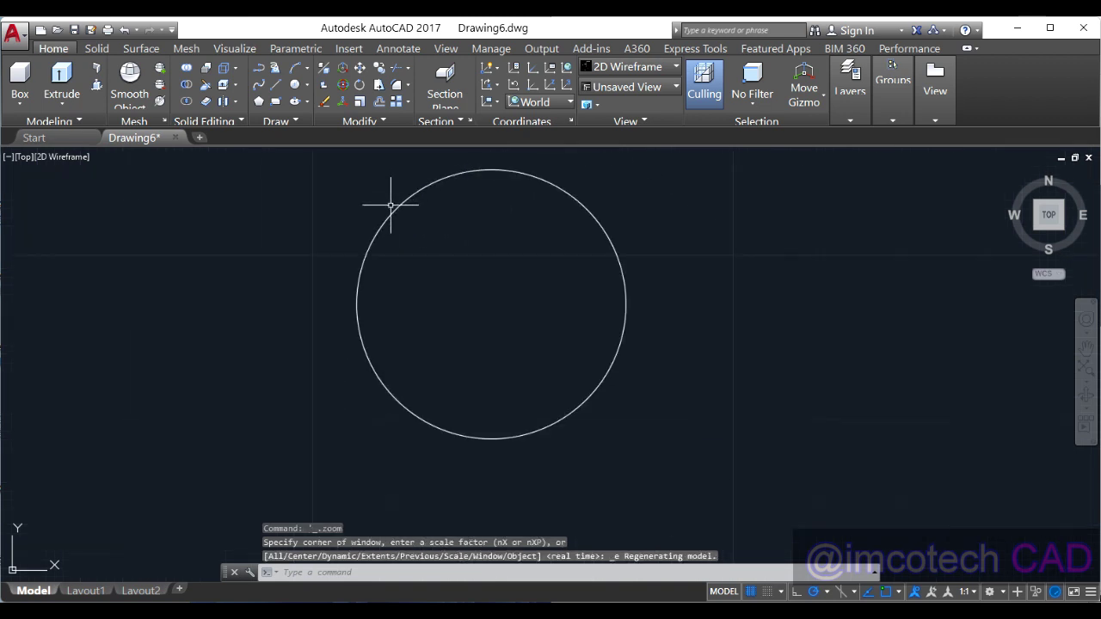
Add concentric circles of diameter 60 and 100 at the same centre, then zoom to fit all three
left_click(295, 84)
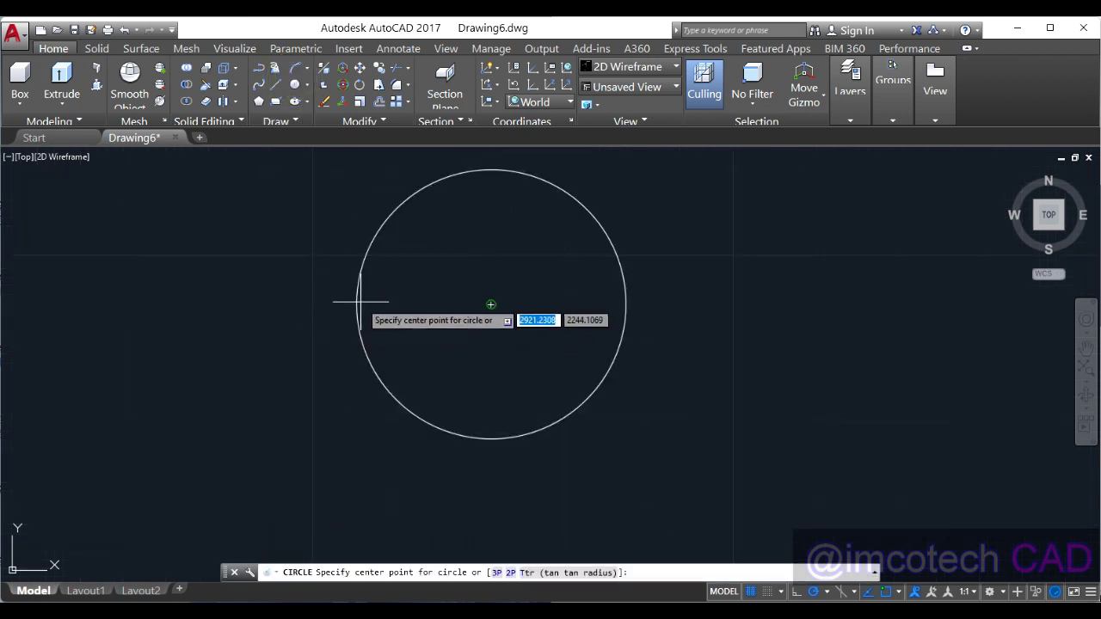
left_click(490, 303)
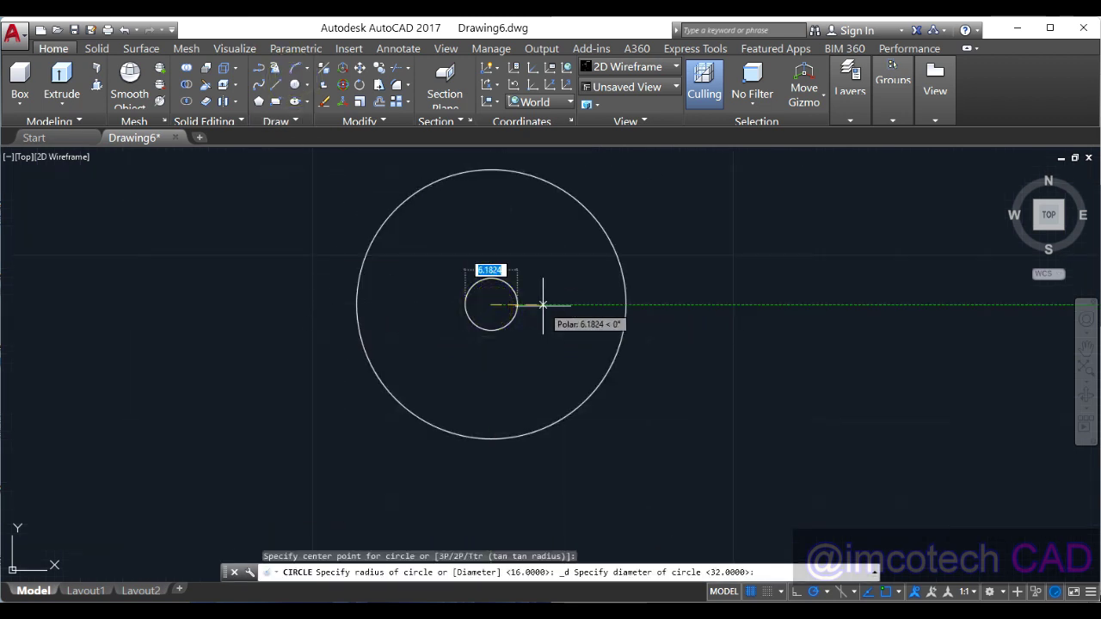
type("60")
key("Return")
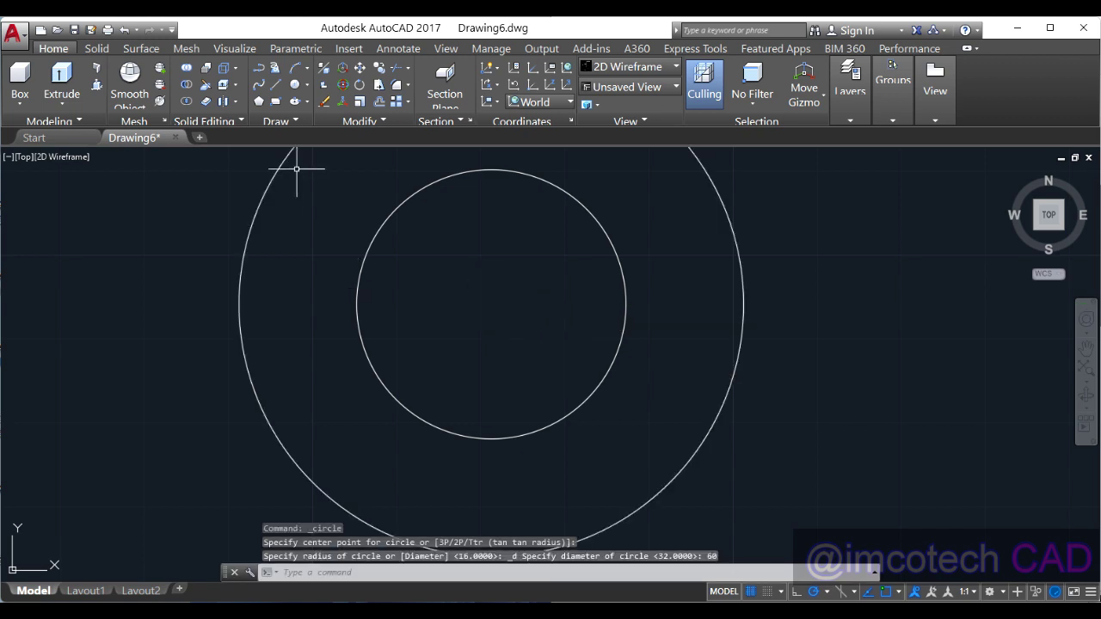
left_click(295, 84)
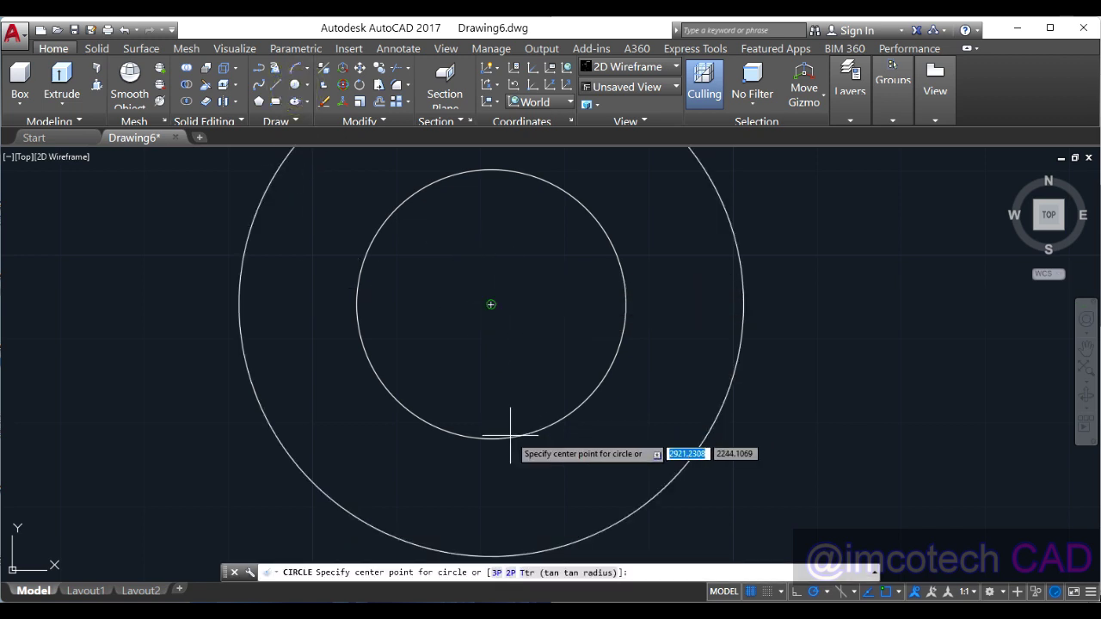
left_click(492, 303)
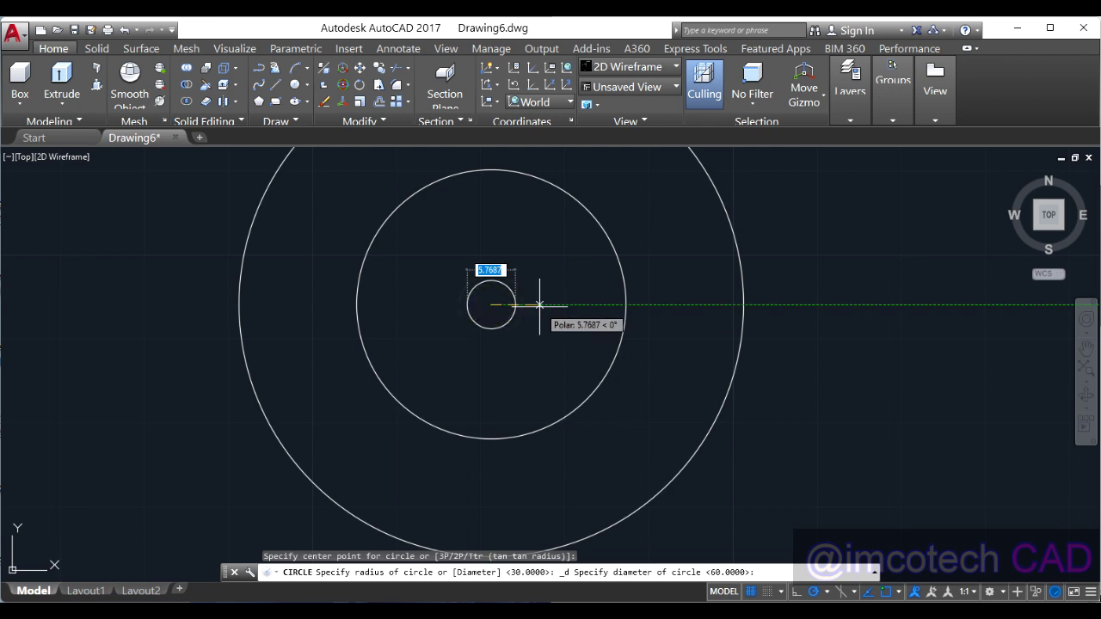
type("100")
key("Return")
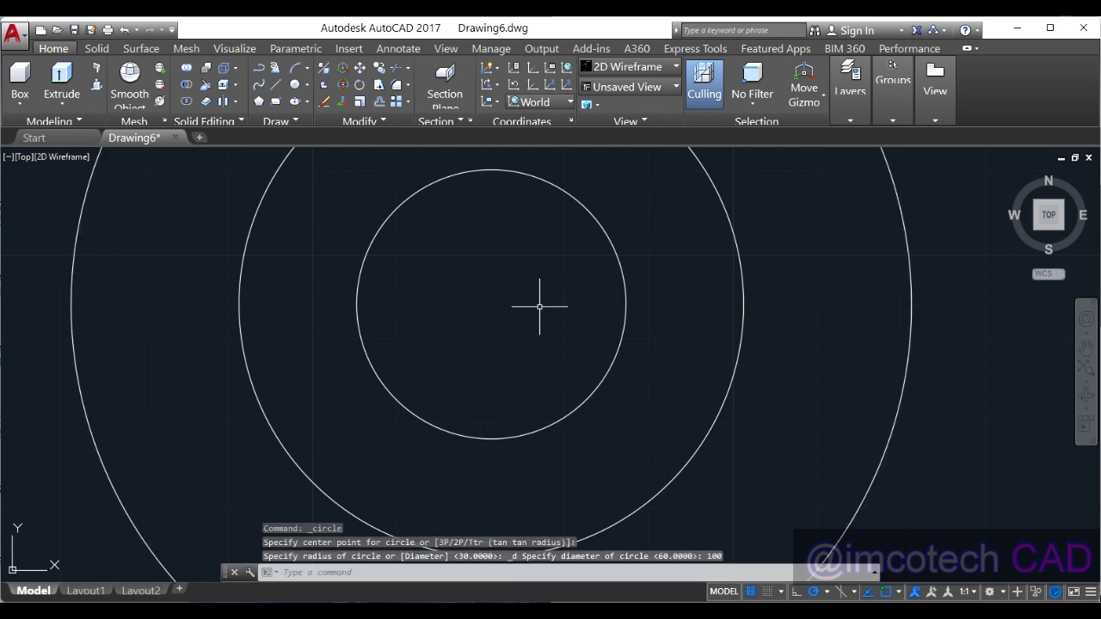
middle_click(540, 306)
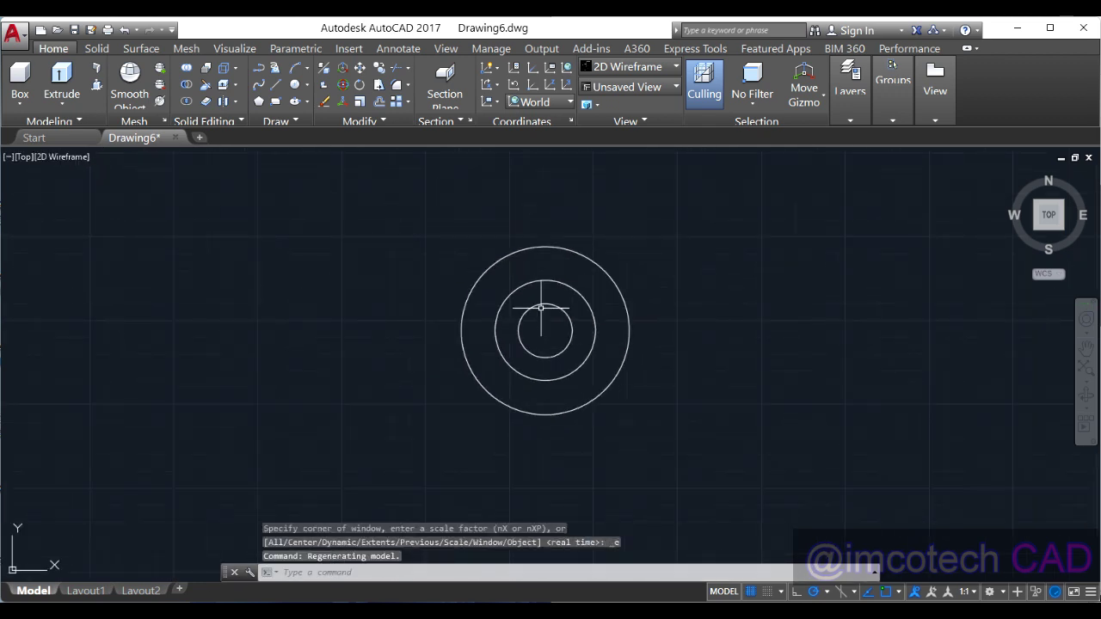
key("alt+Tab")
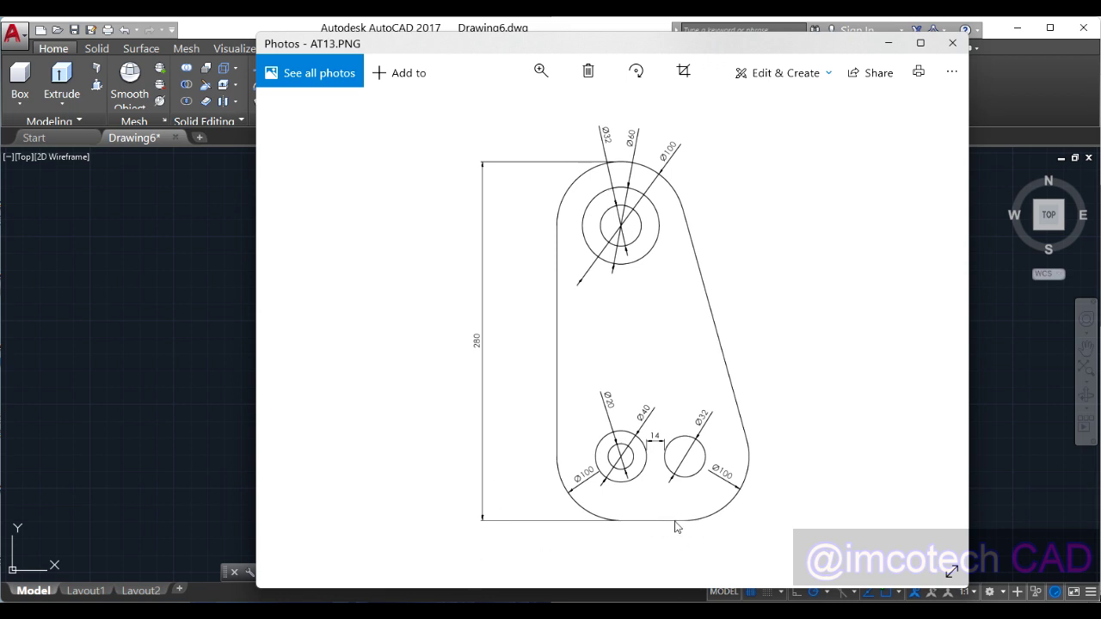
Minimize the AT13.PNG reference in Photos to bring the three-circle drawing back
left_click(890, 43)
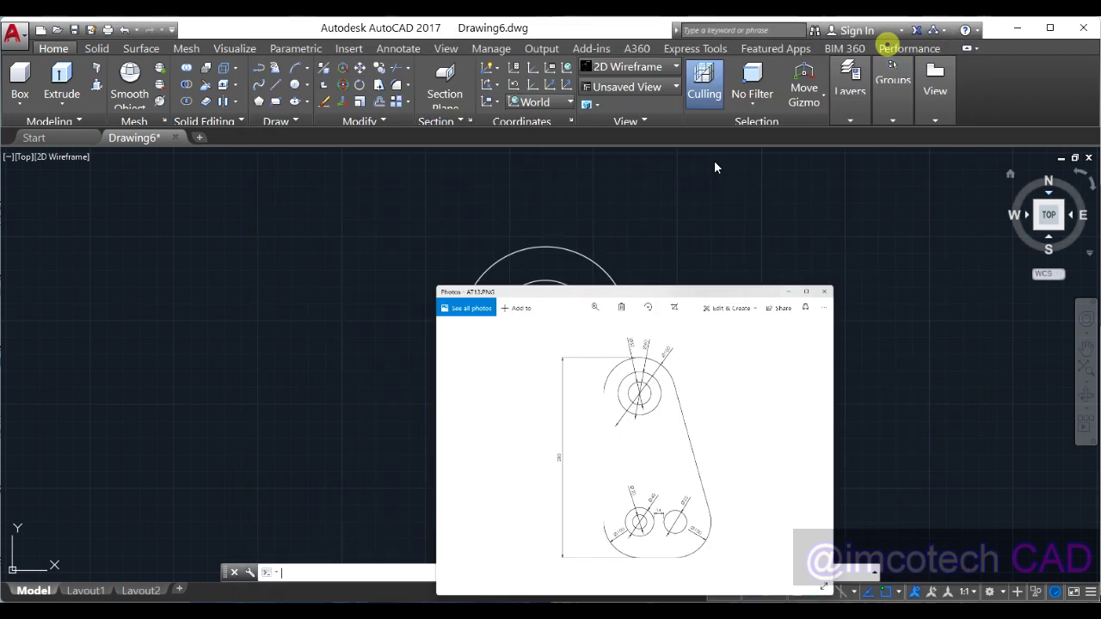
Draw a horizontal construction line through the top quadrant of the Ø100 circle
left_click(284, 121)
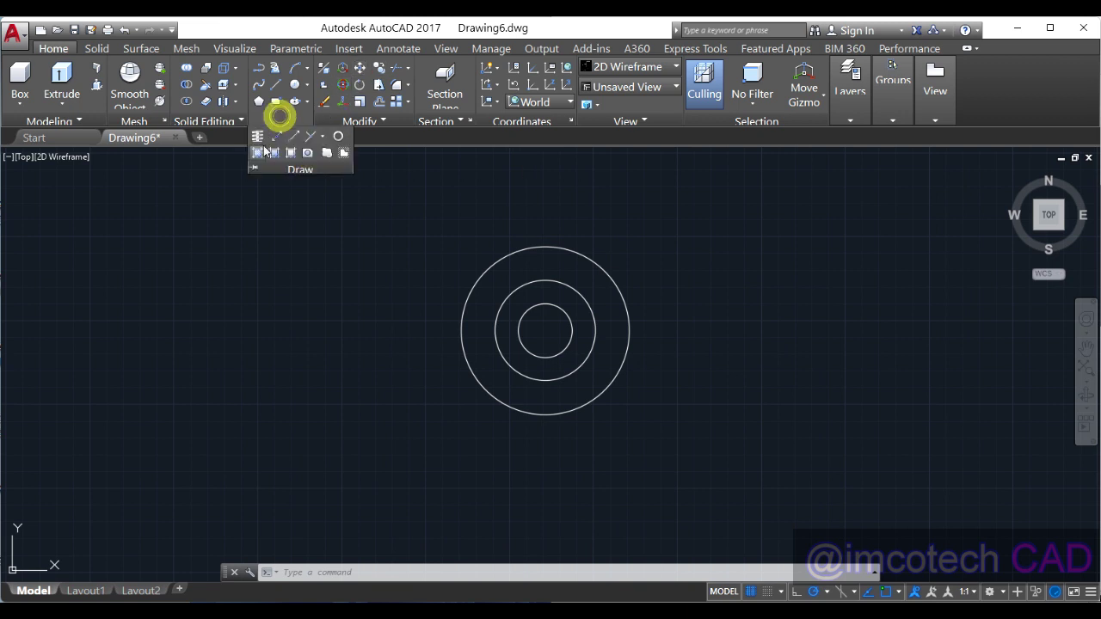
left_click(274, 139)
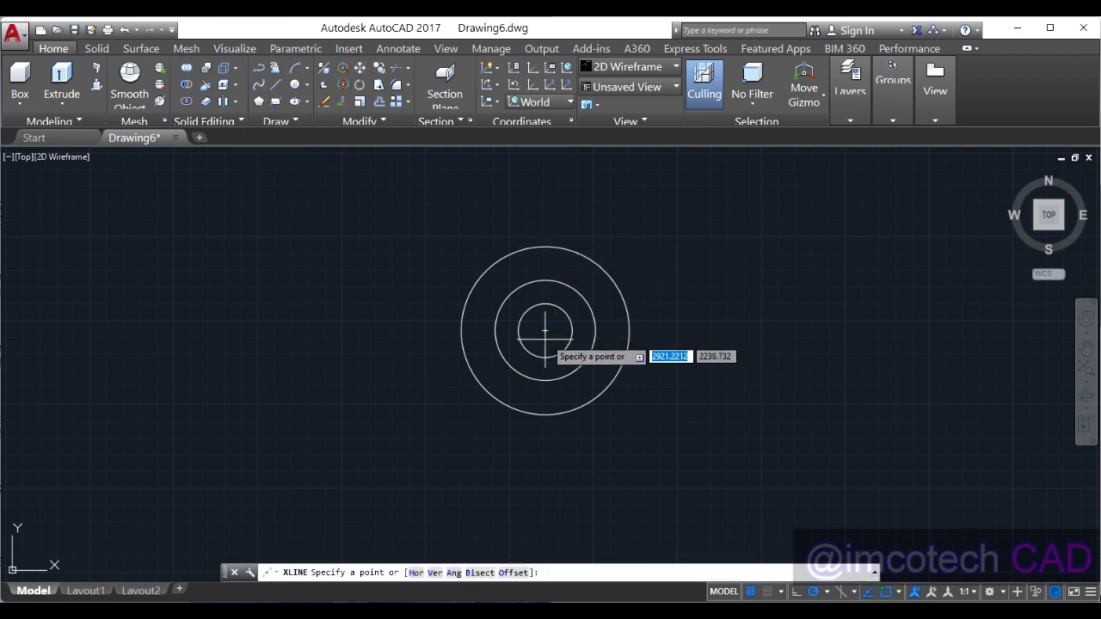
left_click(545, 247)
left_click(576, 247)
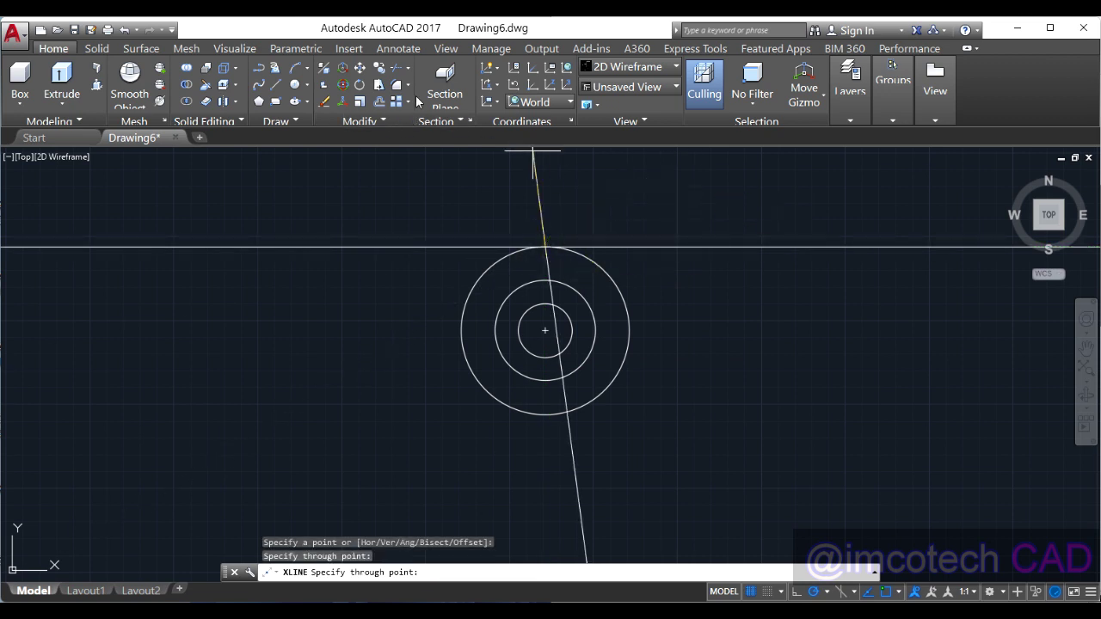
Offset the horizontal construction line 280 downward, then reopen the reference drawing
left_click(382, 103)
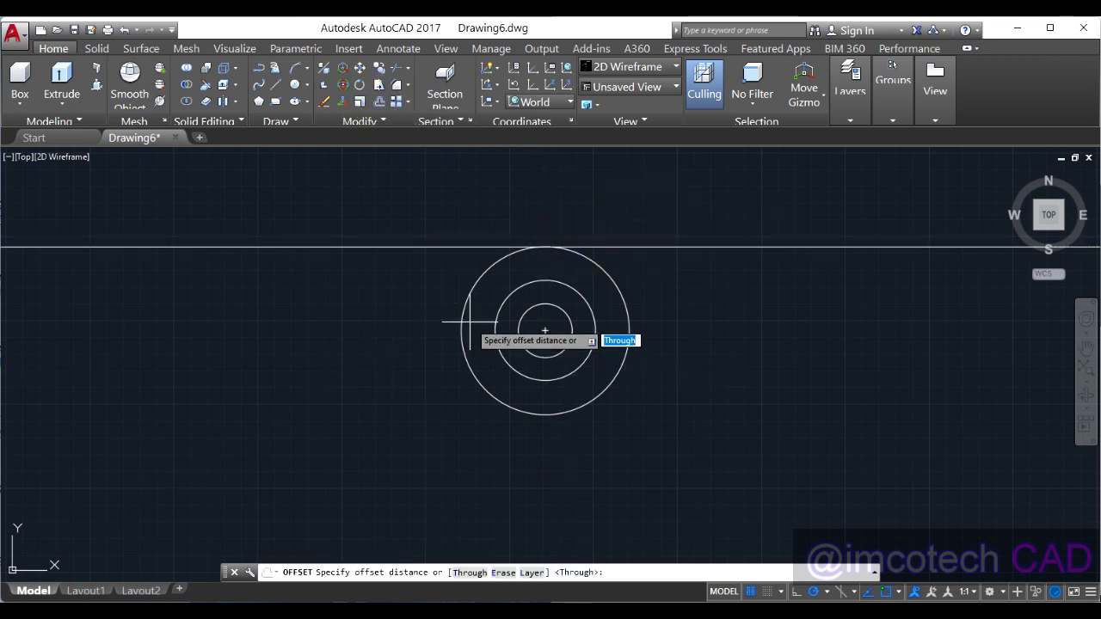
type("280")
key("Return")
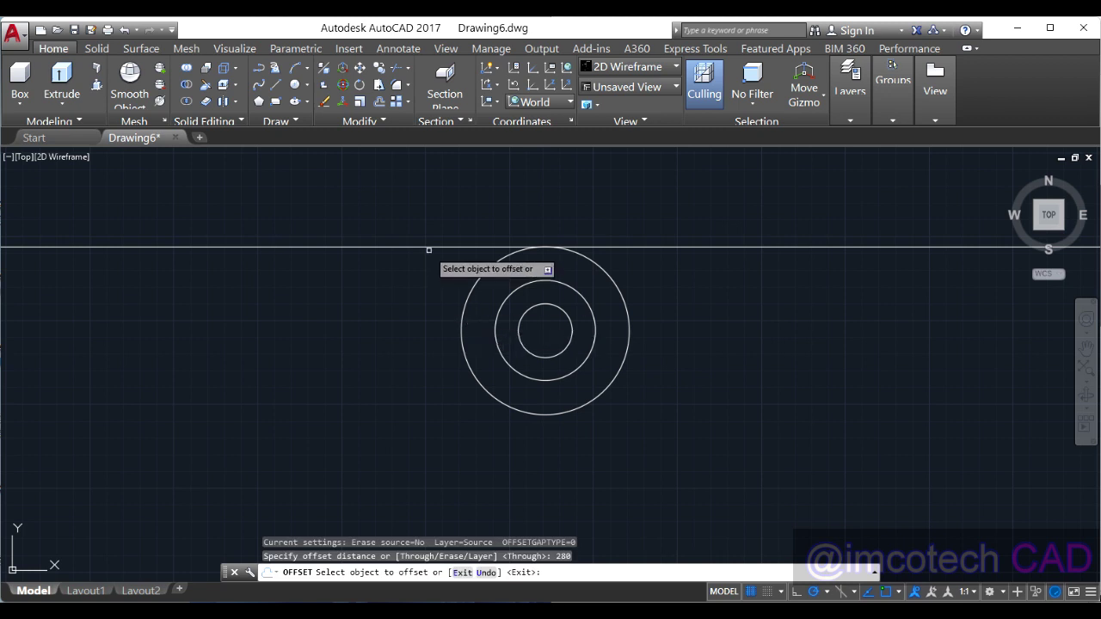
left_click(435, 247)
left_click(401, 467)
right_click(423, 453)
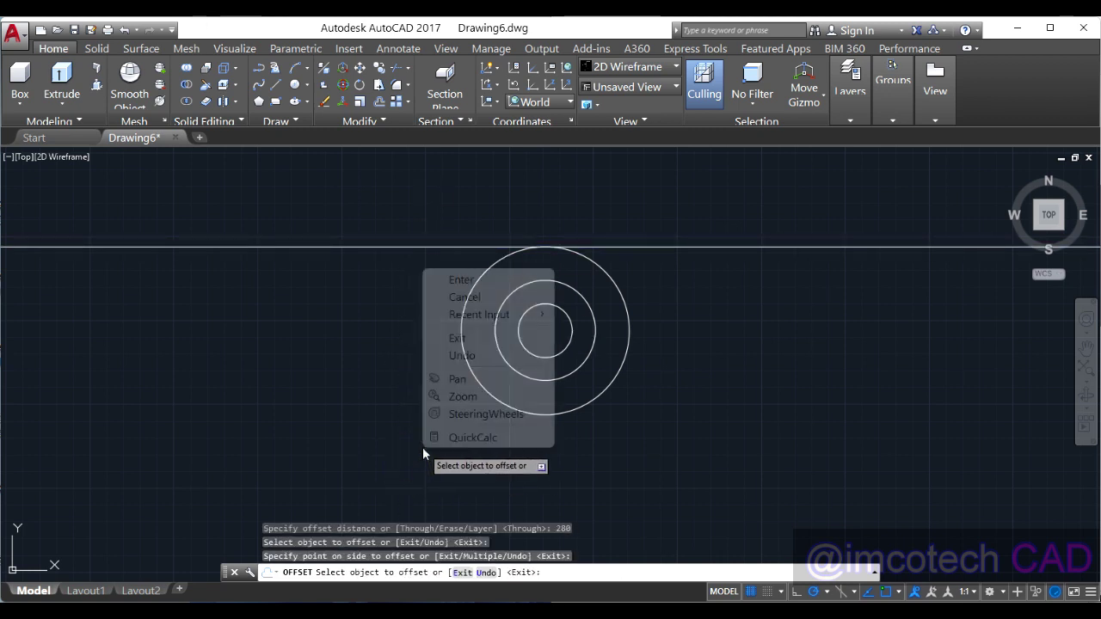
left_click(461, 280)
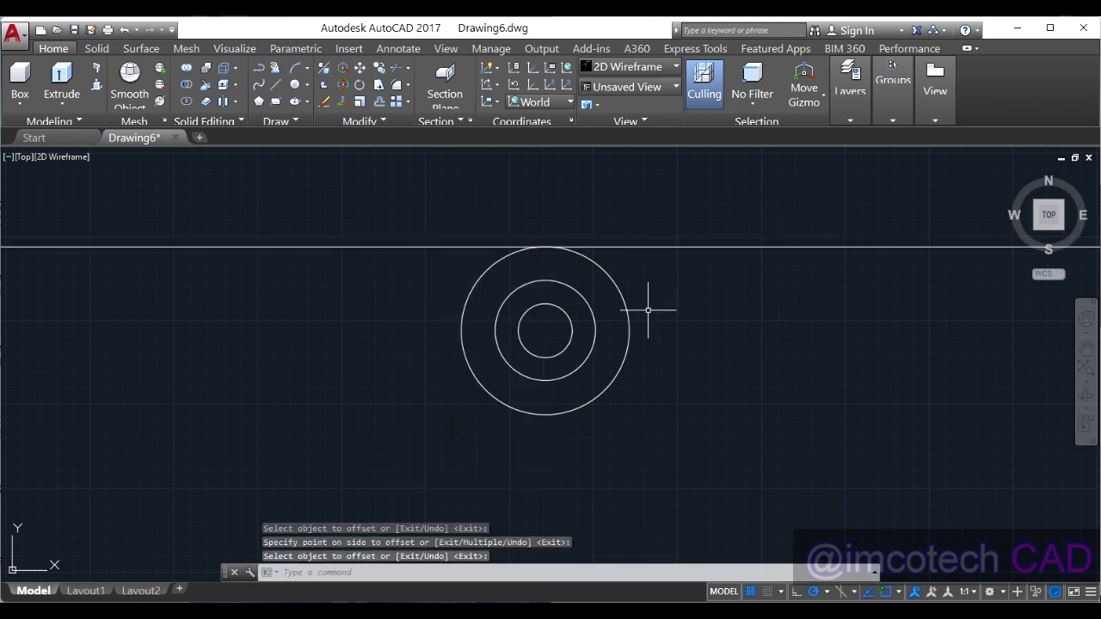
scroll(647, 309, "down", 8)
scroll(680, 352, "up", 4)
scroll(612, 323, "down", 2)
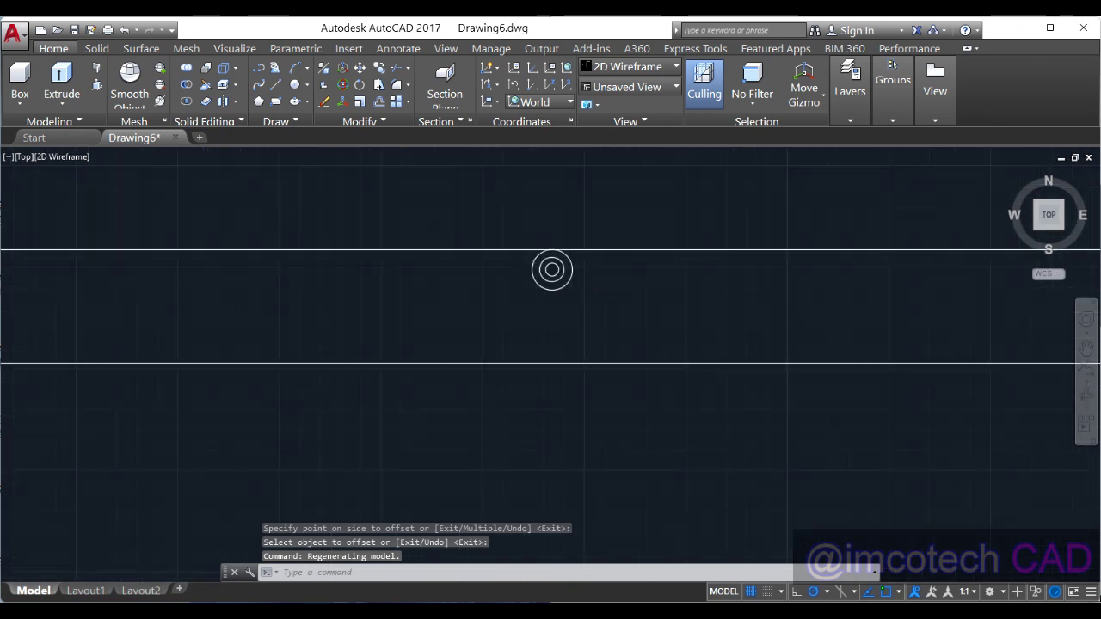
scroll(565, 287, "up", 4)
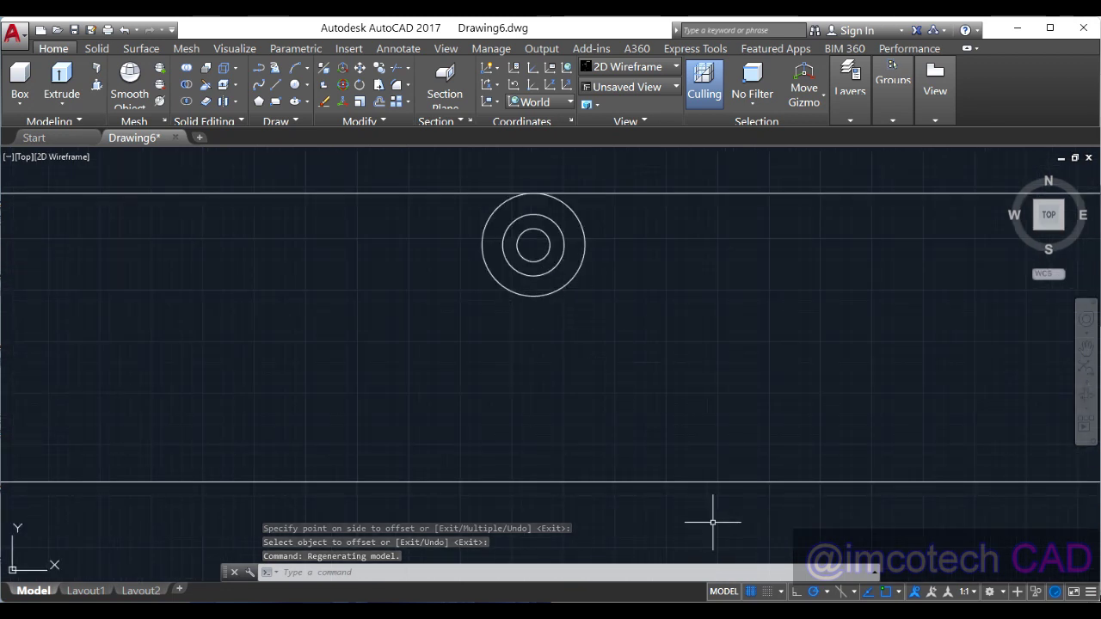
left_click(671, 544)
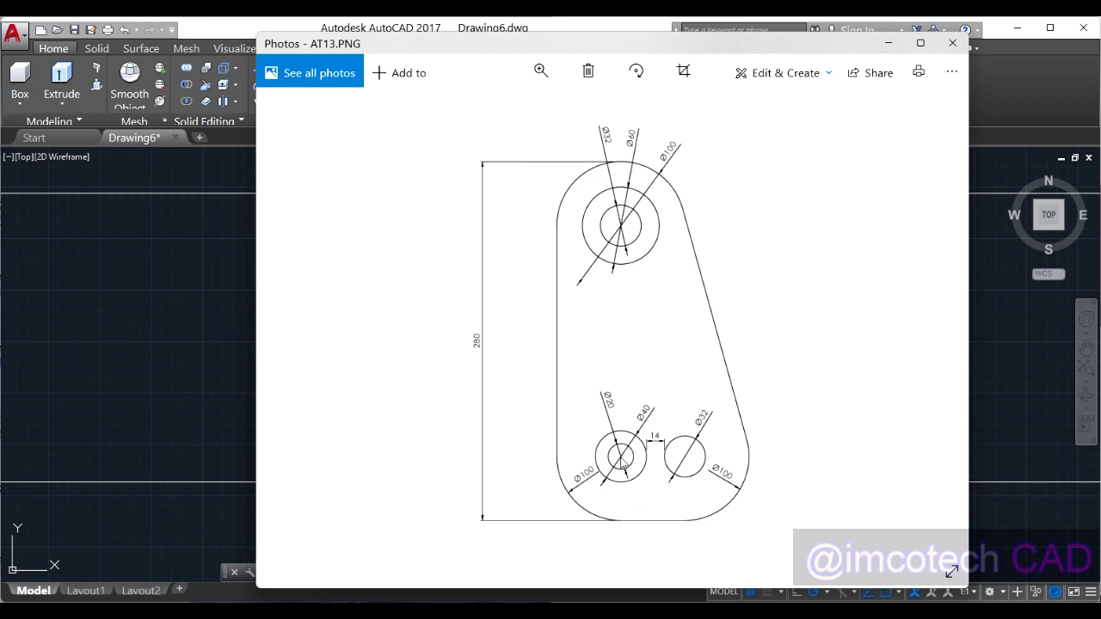
Minimize the AT13.PNG reference to show the circles between the two horizontal lines
left_click(890, 43)
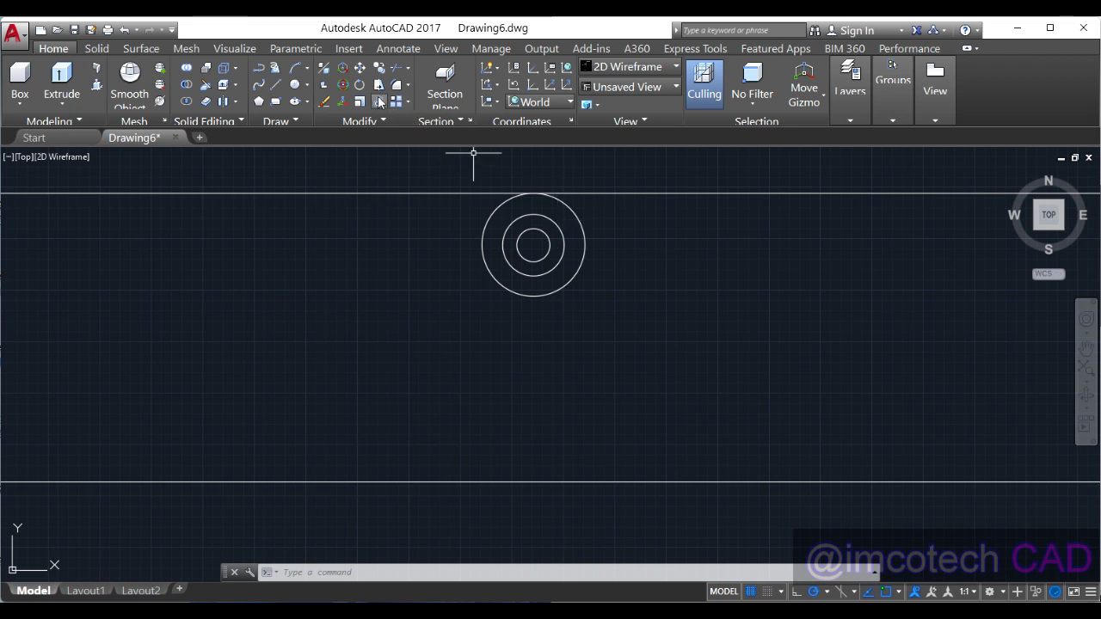
Offset the lower horizontal construction line 50 upward
left_click(378, 104)
type("5")
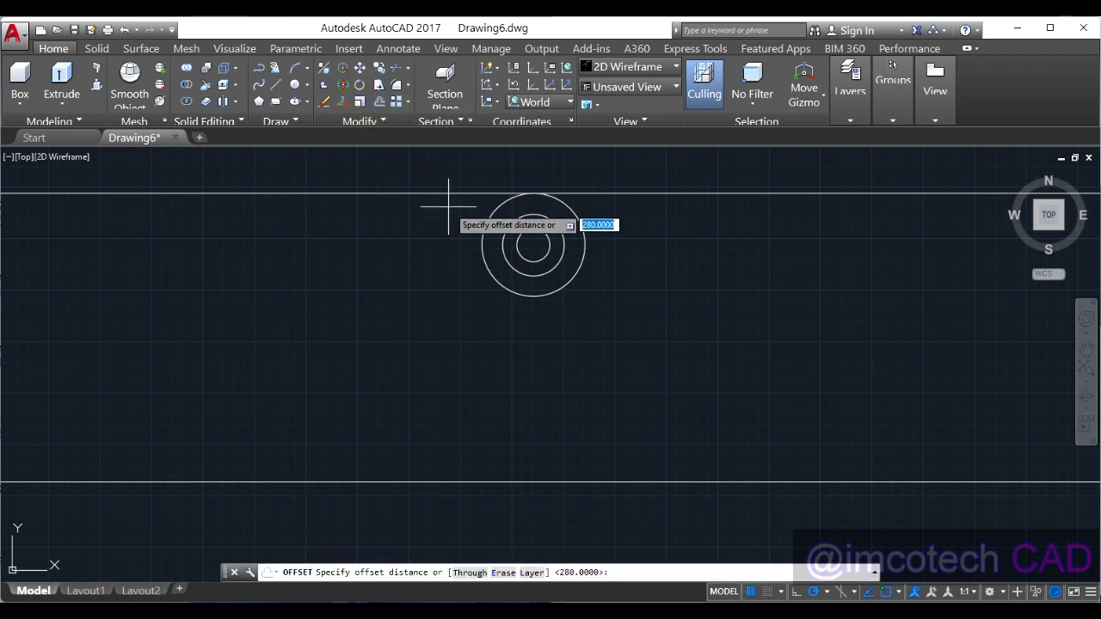
type("0")
key("Return")
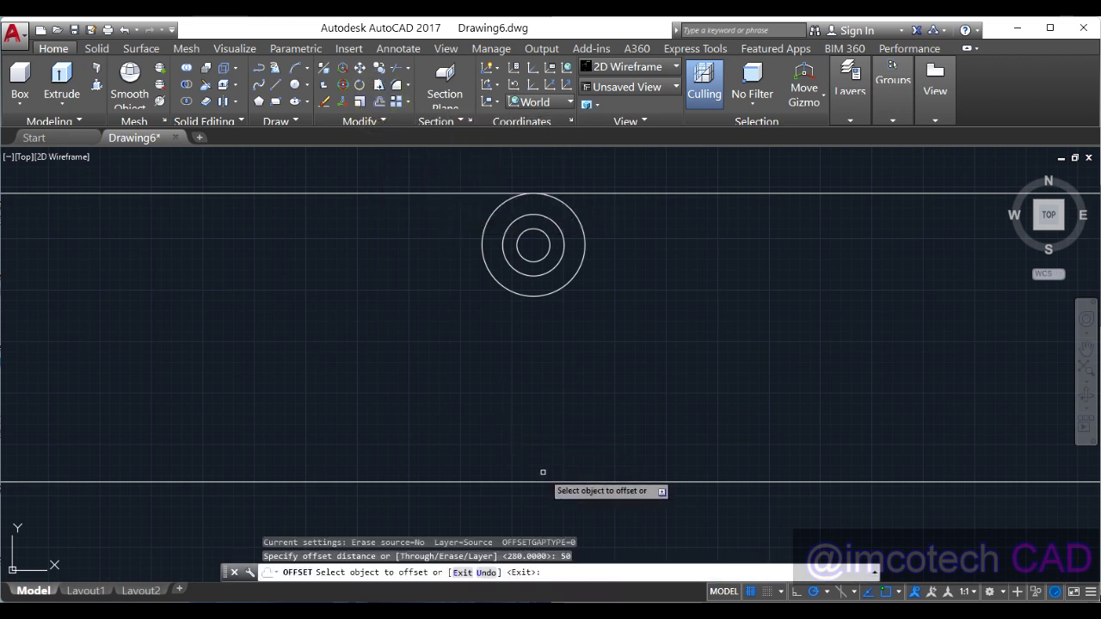
left_click(537, 482)
left_click(535, 413)
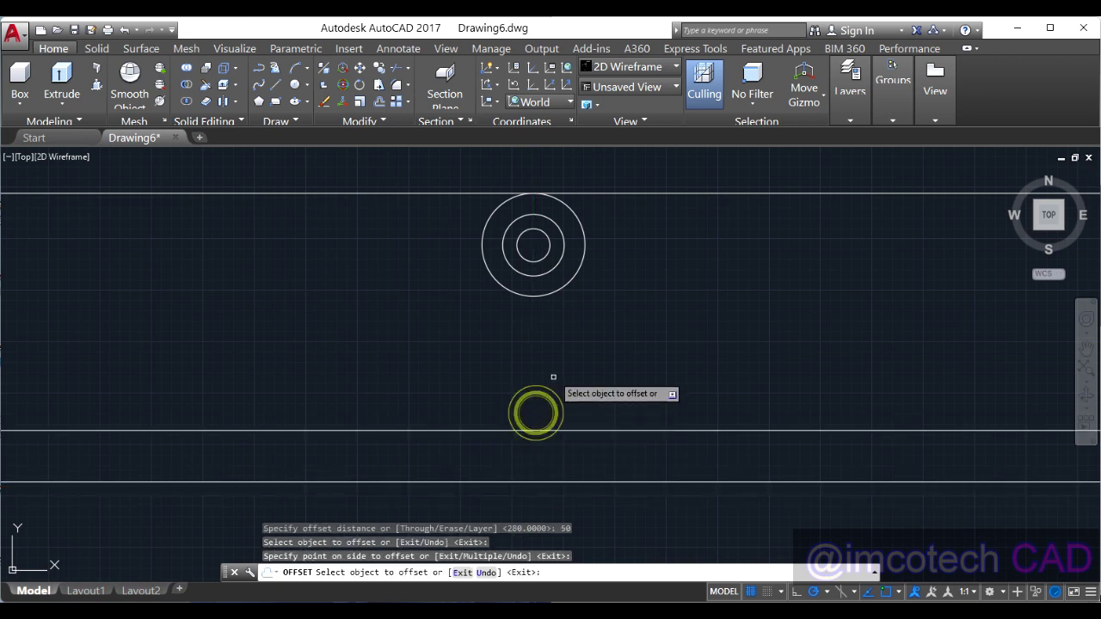
right_click(555, 368)
left_click(571, 378)
Draw a vertical construction line through the concentric circles' centre
left_click(279, 121)
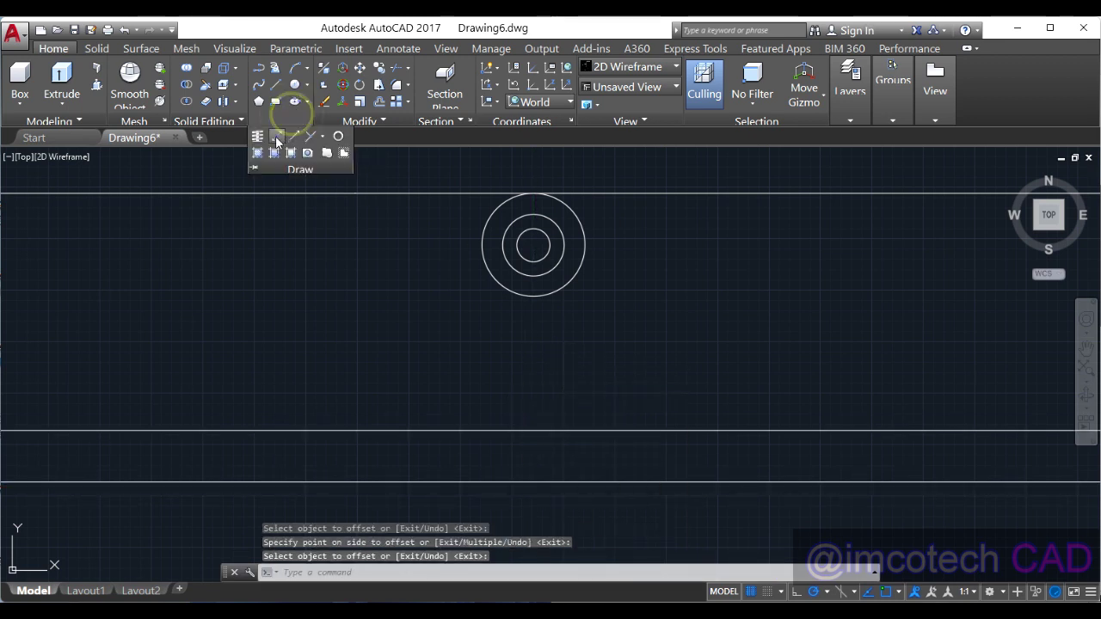
left_click(274, 136)
left_click(533, 246)
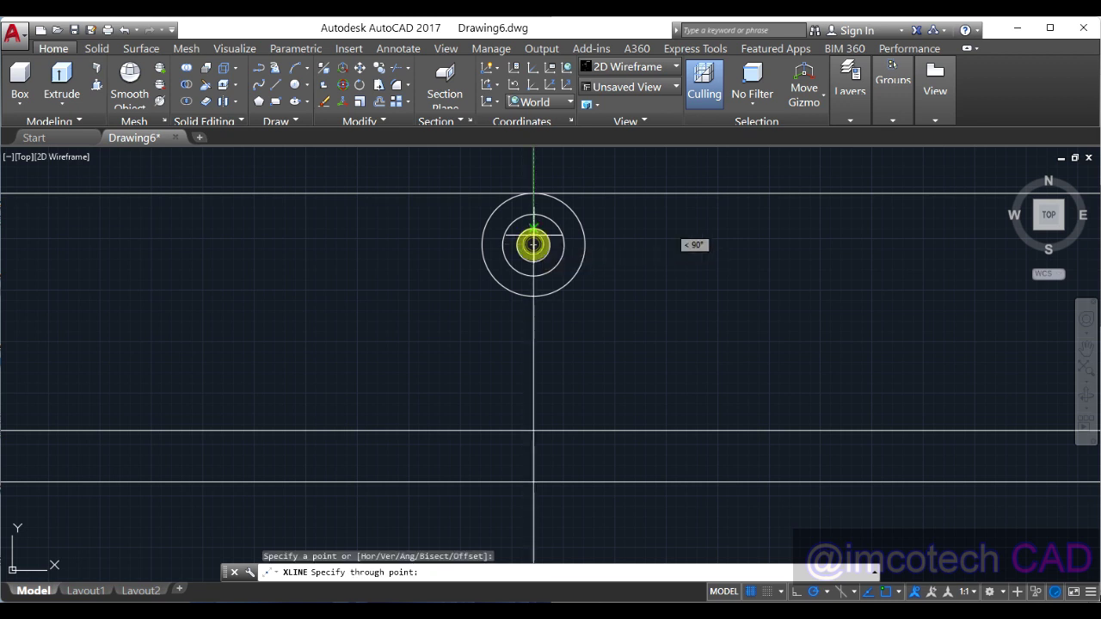
left_click(533, 213)
key("Return")
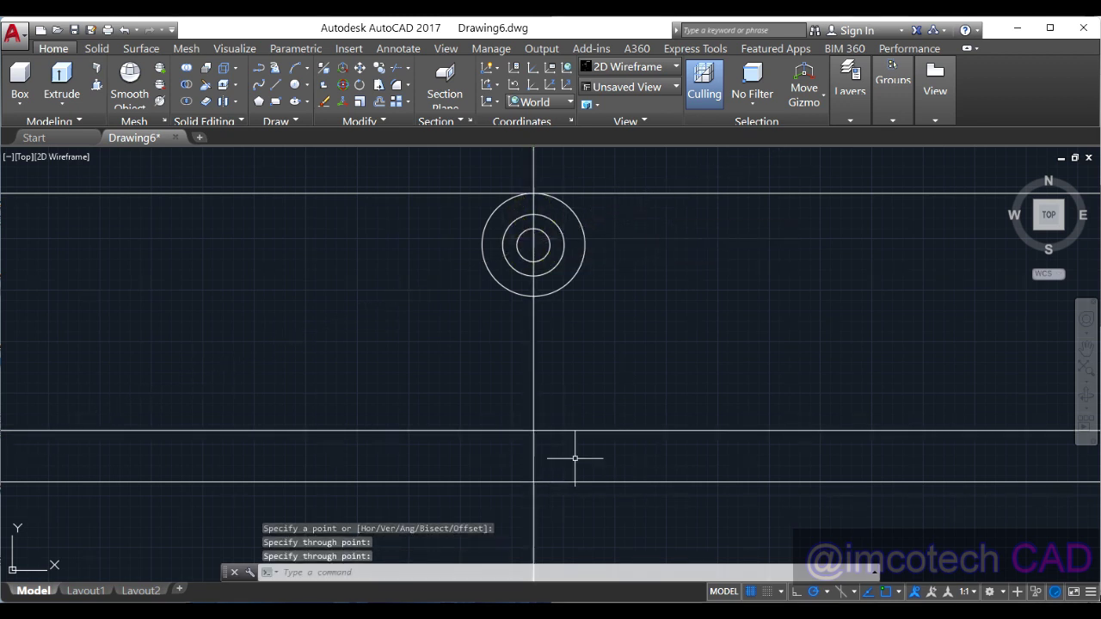
key("alt+Tab")
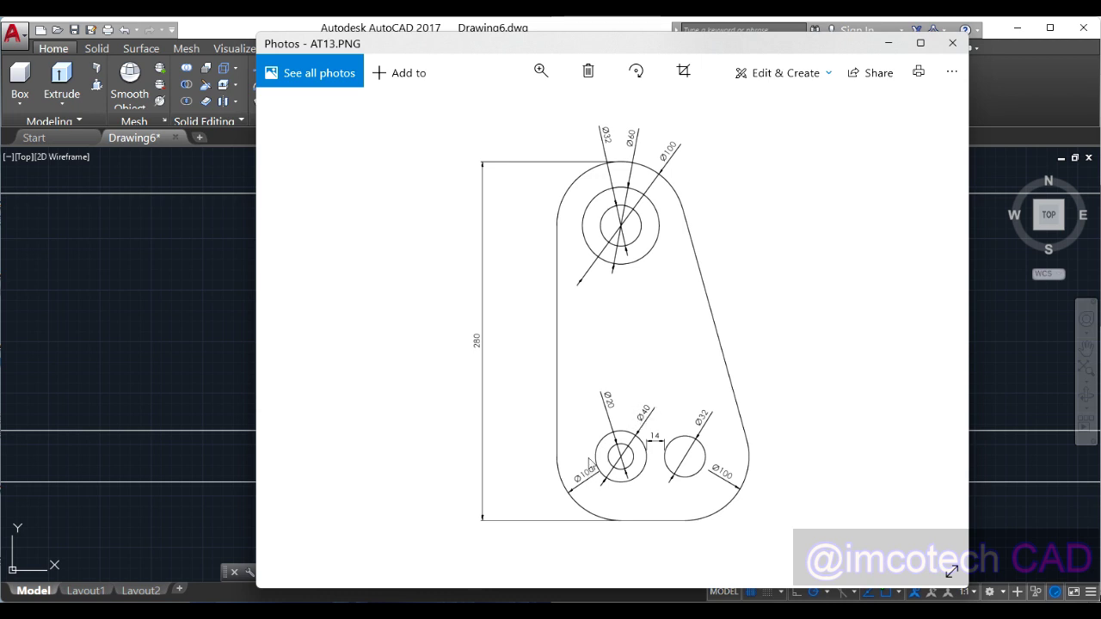
mouse_move(702, 611)
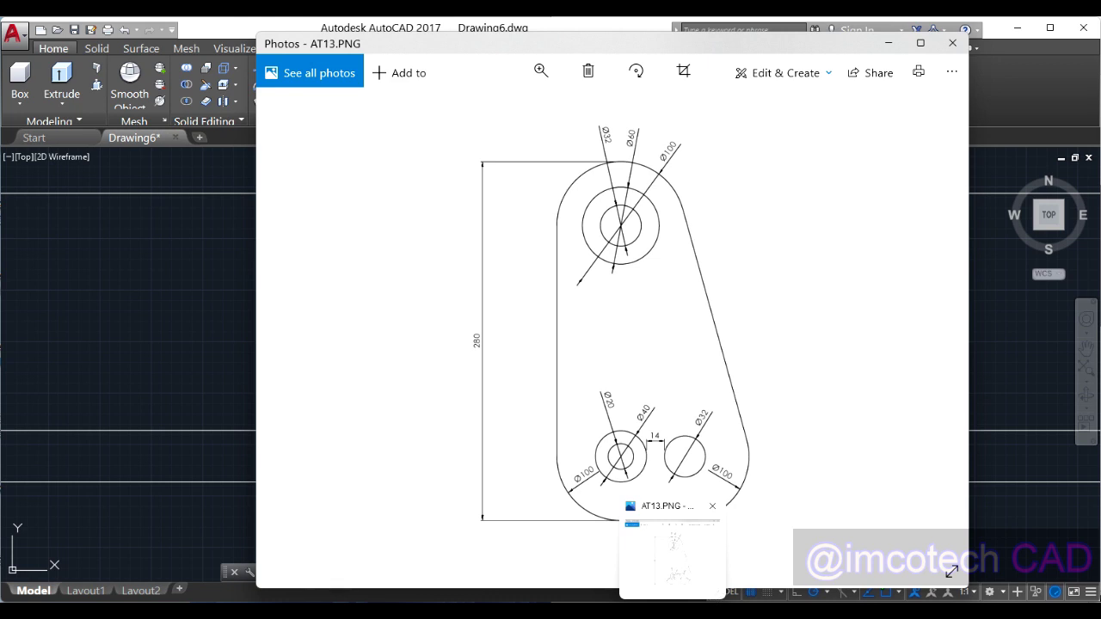
left_click(719, 589)
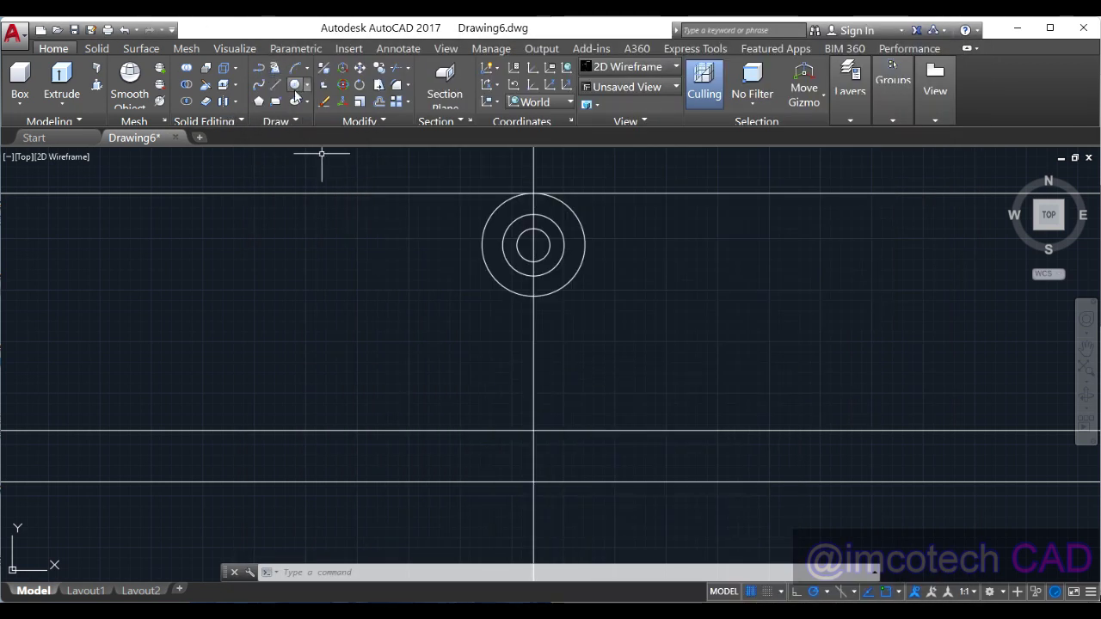
Draw a Center-Diameter circle of diameter 20 at the lower intersection
left_click(307, 84)
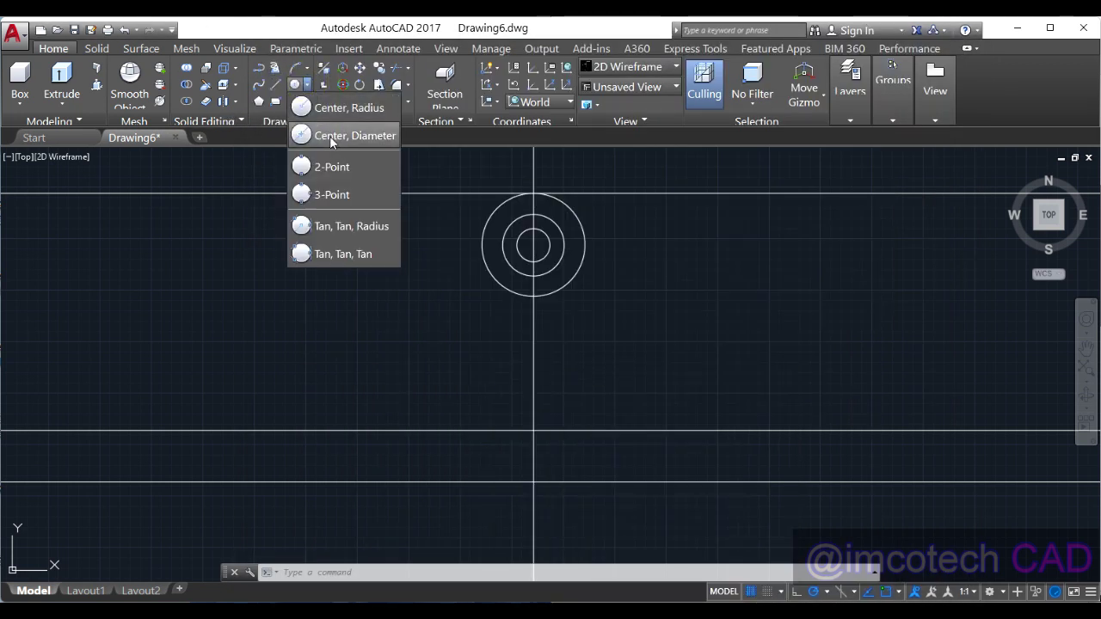
left_click(331, 138)
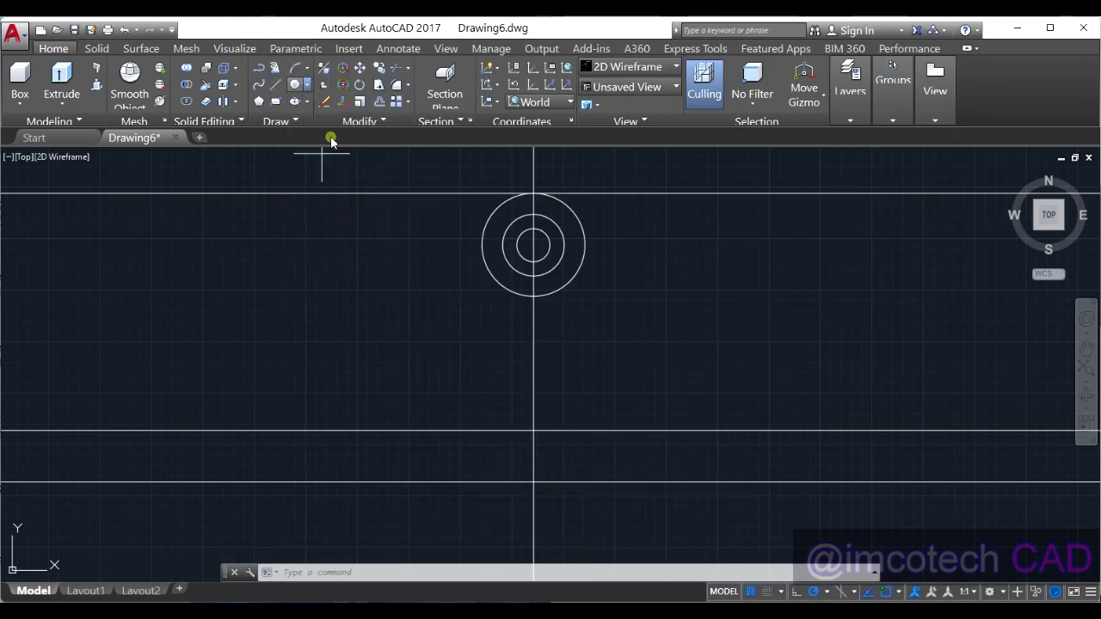
left_click(534, 431)
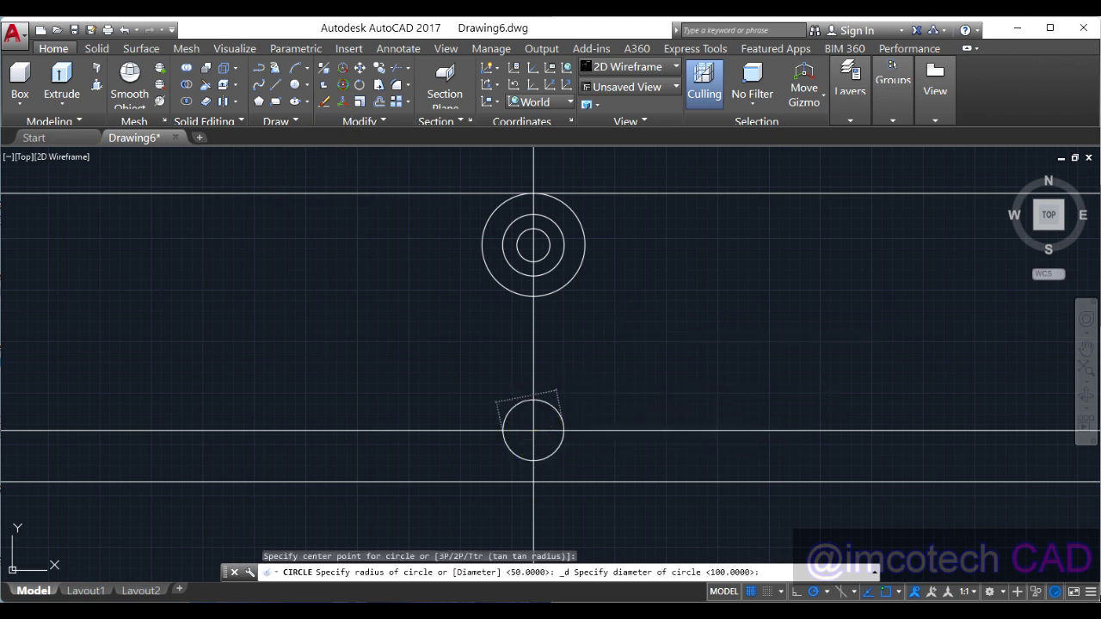
key("Return")
Add concentric circles of diameter 40 and 100 at the lower intersection
left_click(294, 84)
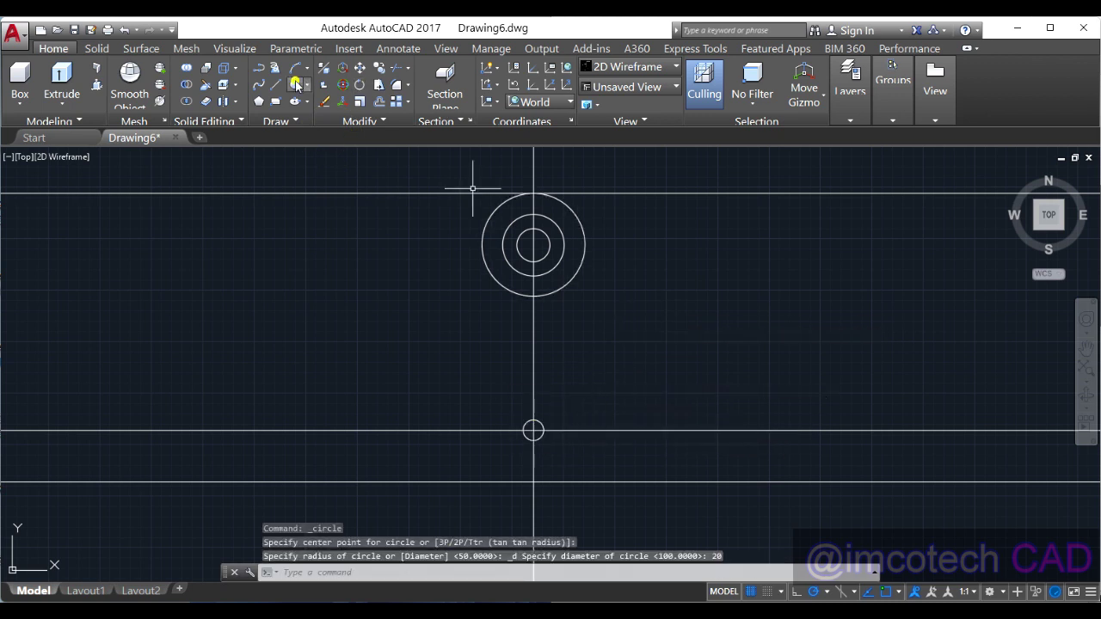
left_click(533, 430)
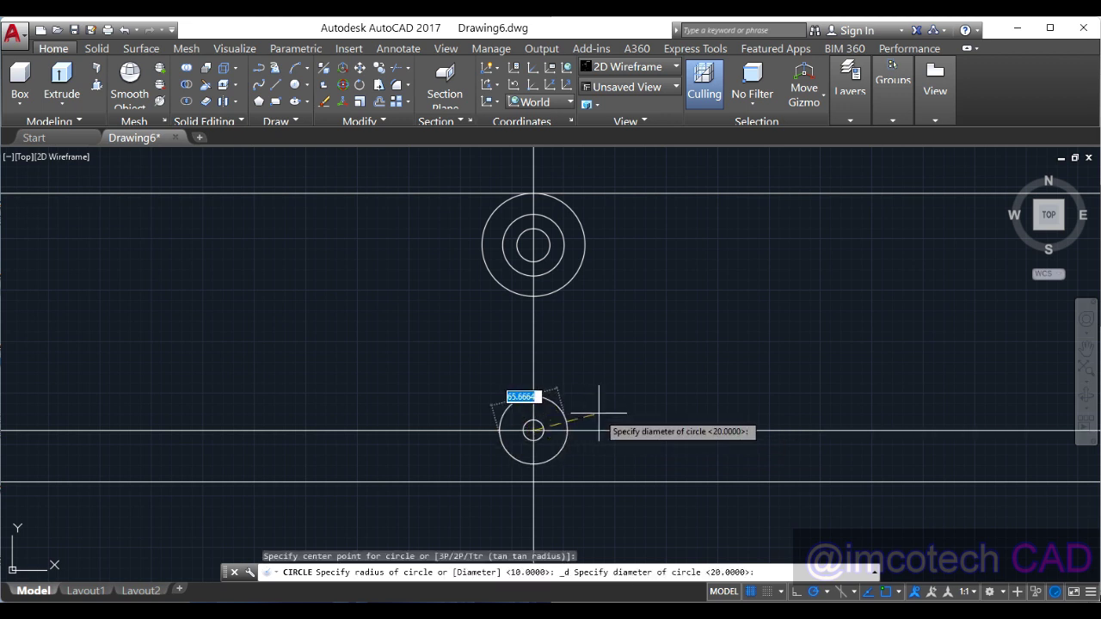
type("40")
key("Return")
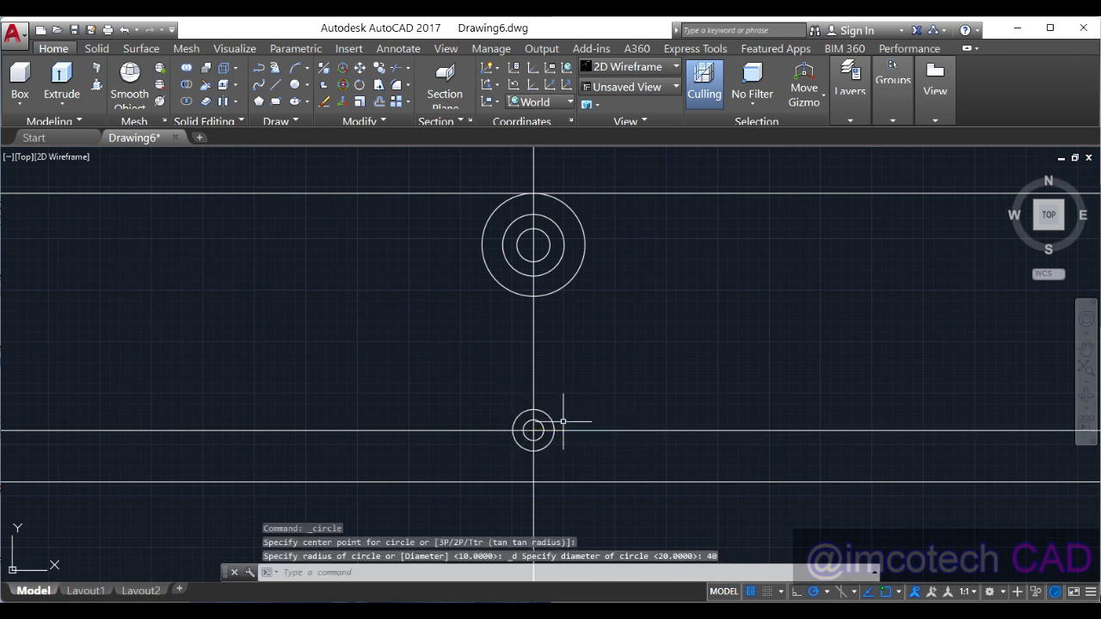
left_click(294, 83)
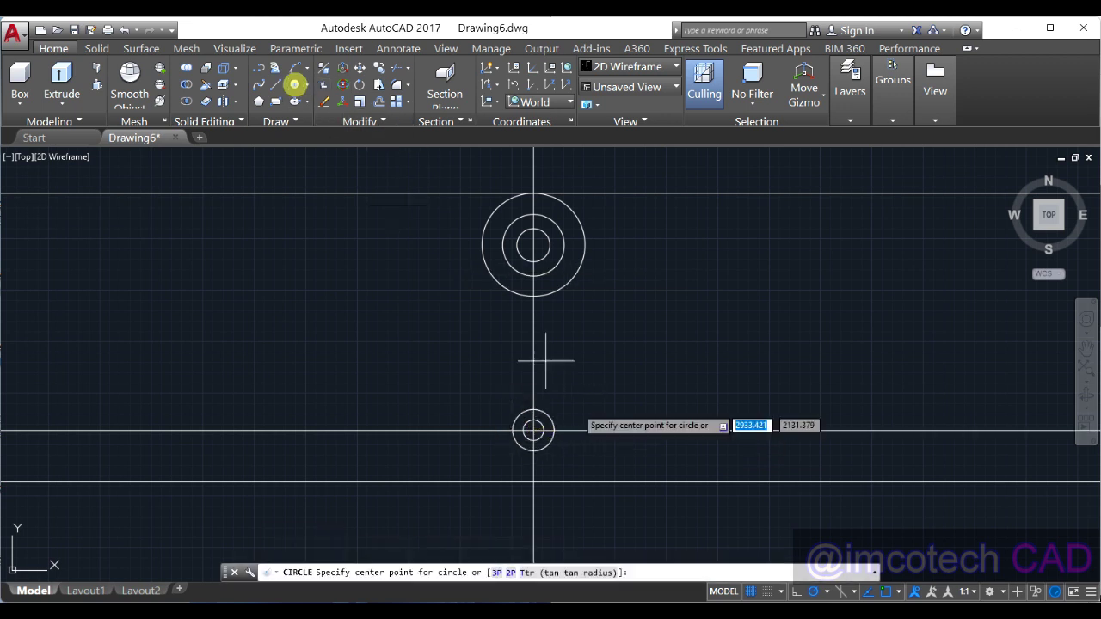
left_click(533, 430)
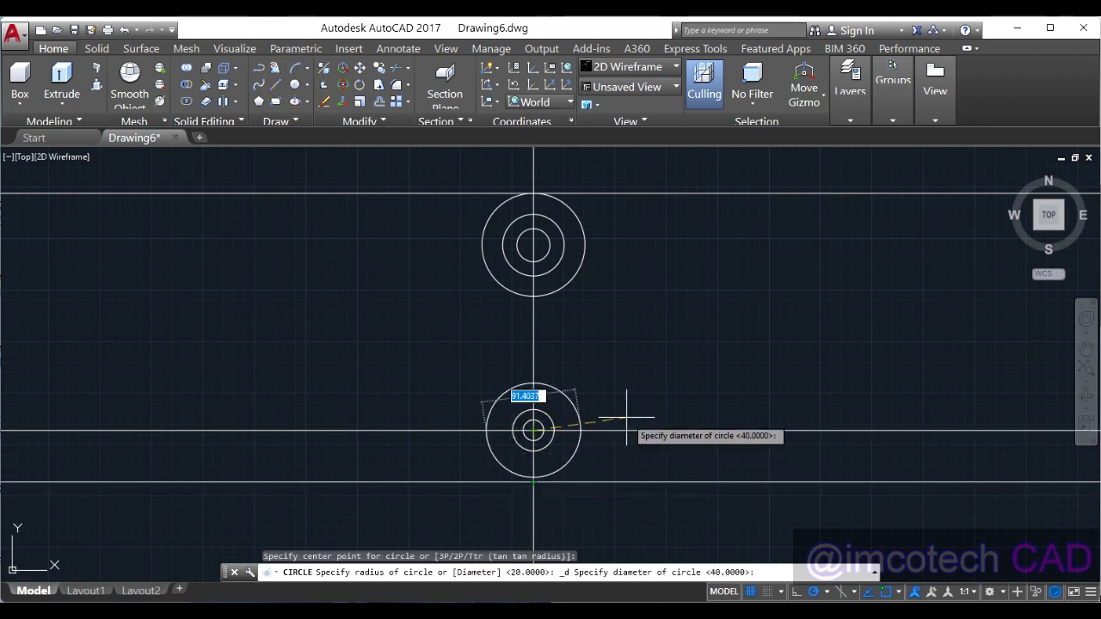
type("100")
key("Return")
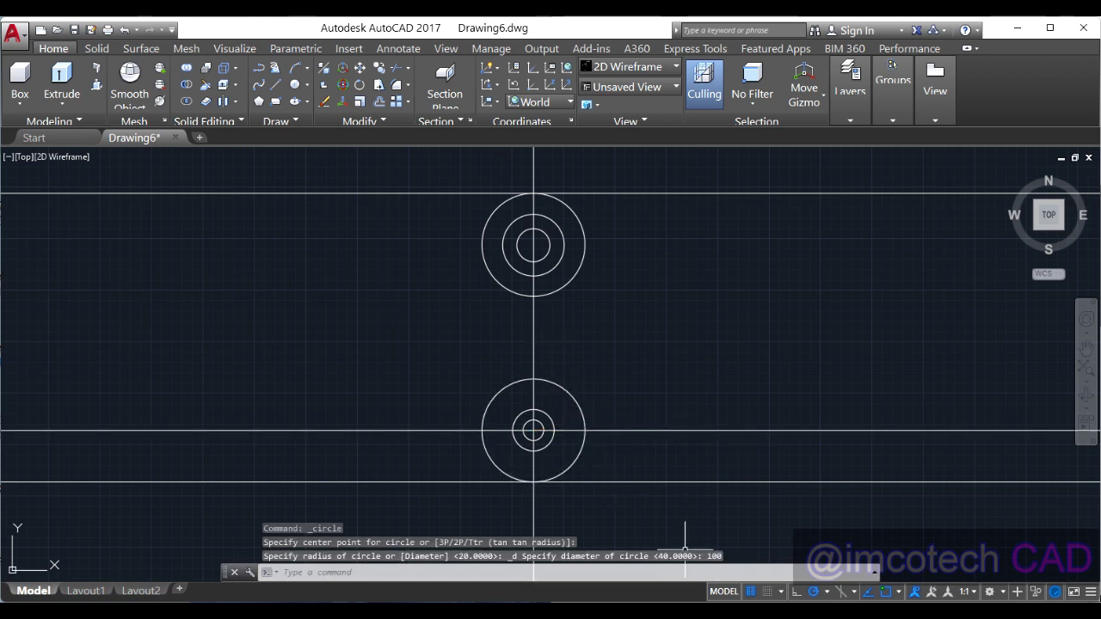
key("alt+Tab")
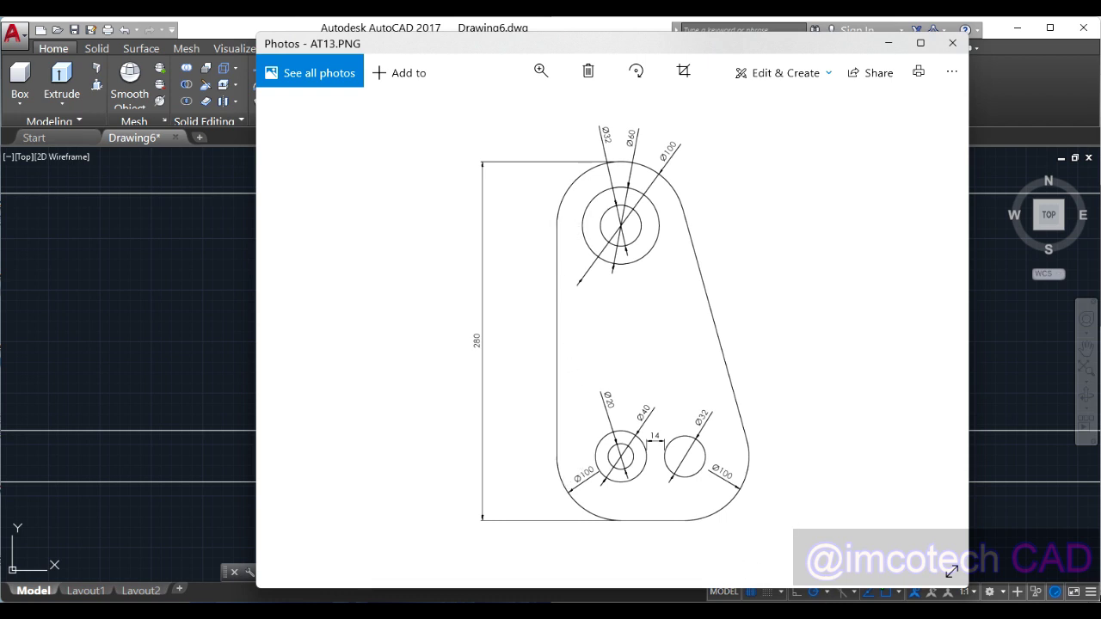
Draw a vertical line from the top Ø100 circle's left quadrant to the lower Ø100 circle's
key("super+Down")
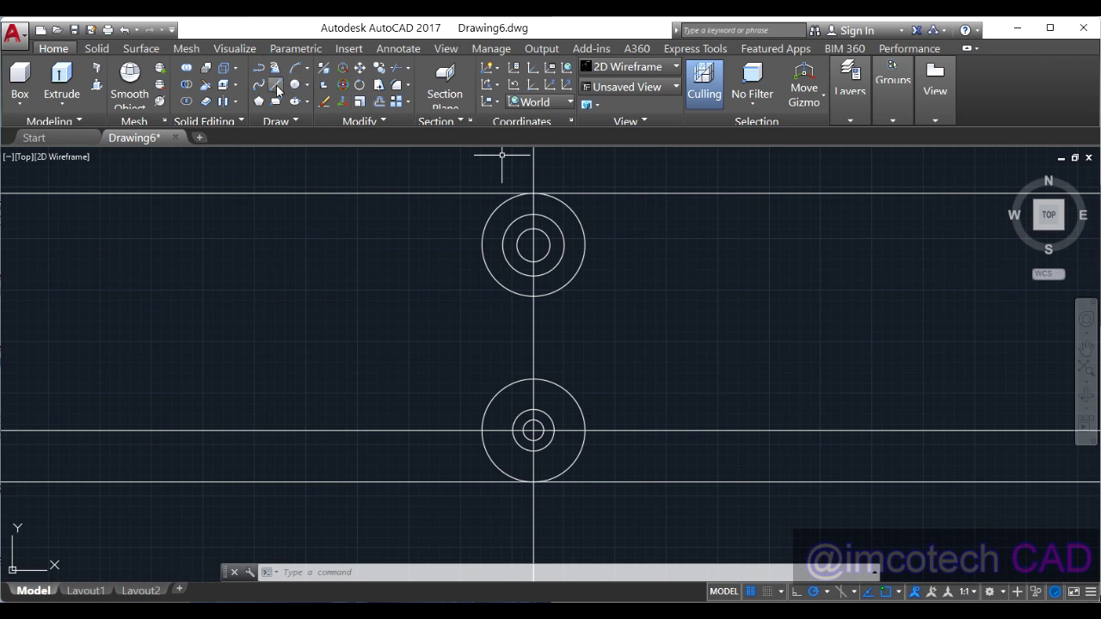
left_click(275, 84)
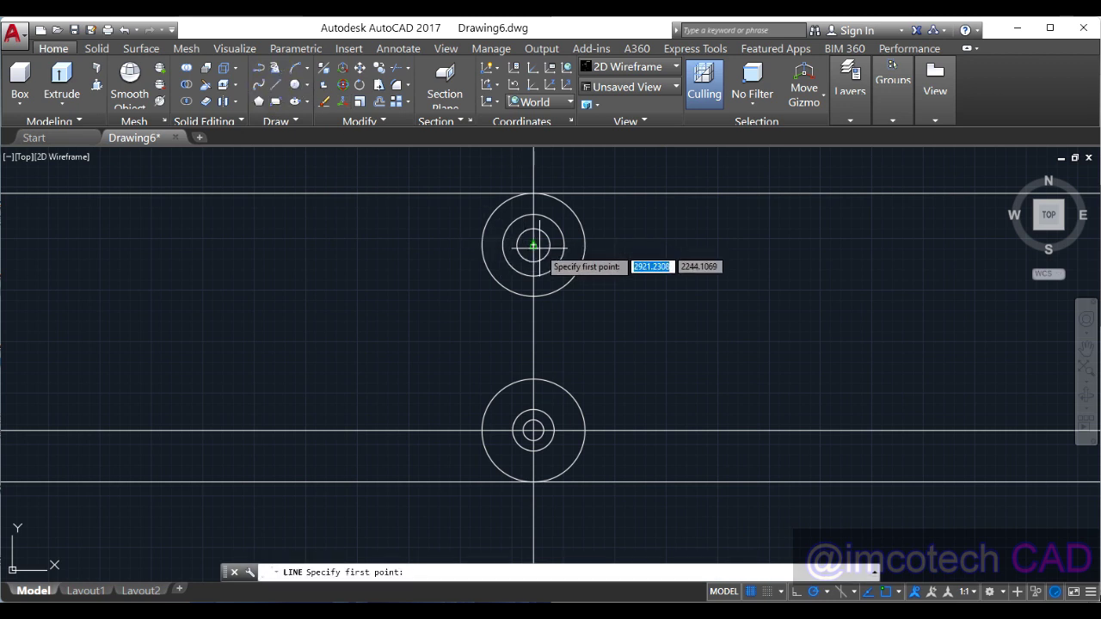
left_click(482, 245)
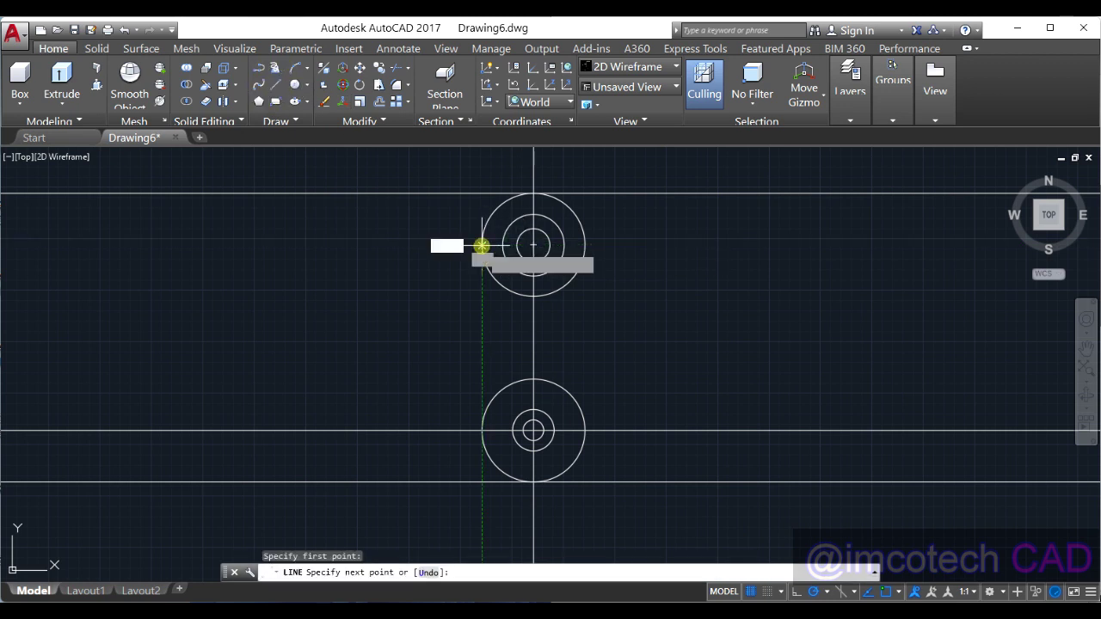
left_click(482, 430)
right_click(621, 302)
Trim the top circle's lower-left arc and three arcs of the lower Ø100 circle
left_click(651, 301)
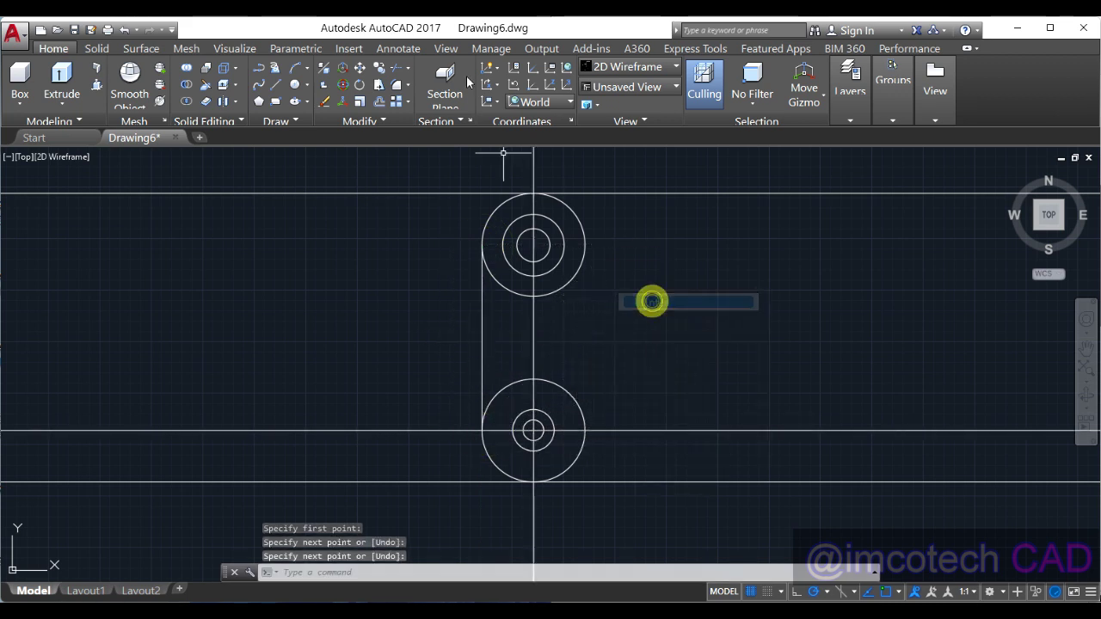
left_click(378, 67)
key("Return")
left_click(503, 287)
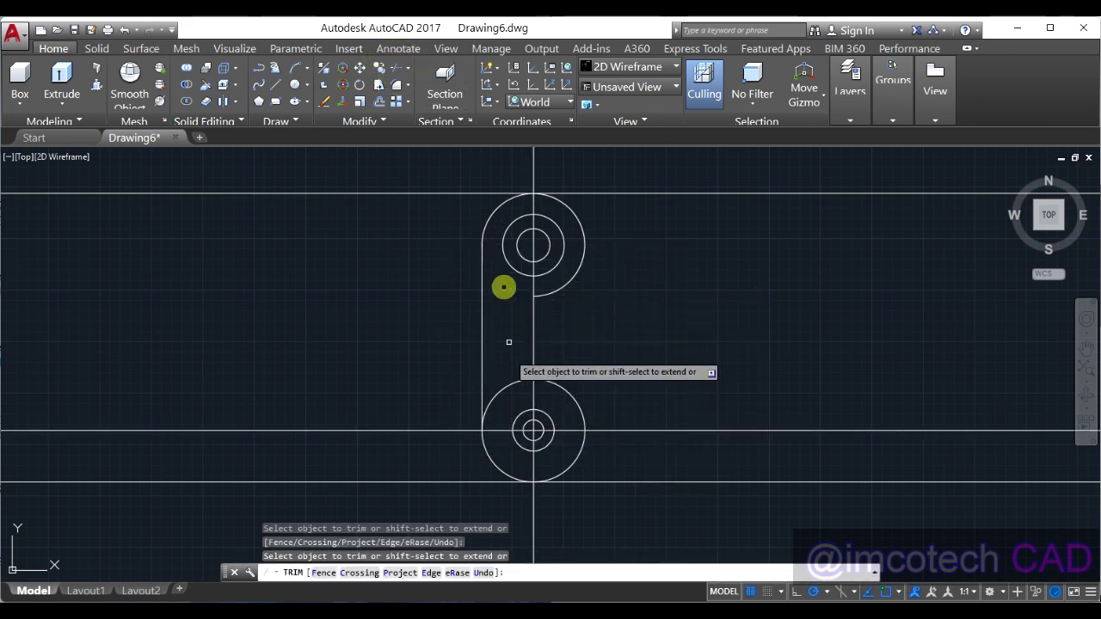
left_click(504, 388)
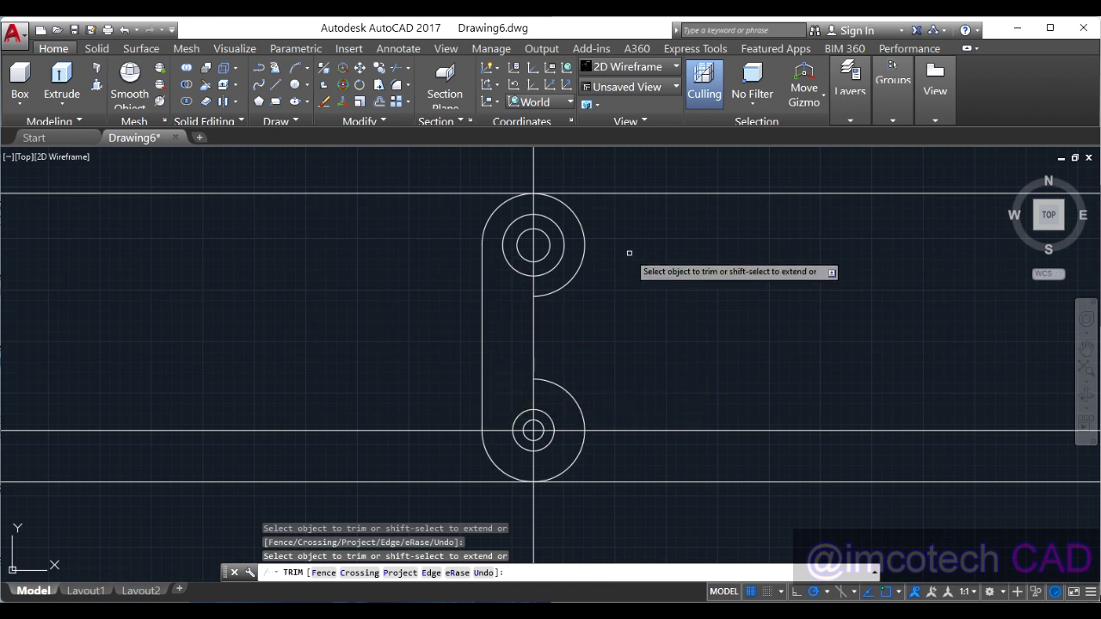
left_click(572, 403)
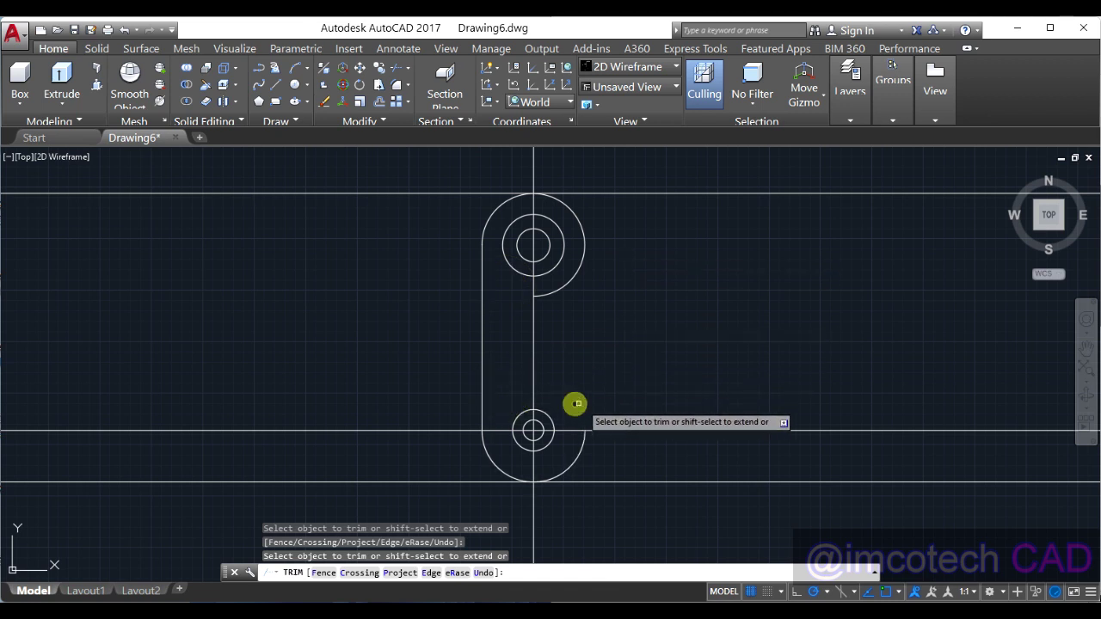
left_click(572, 462)
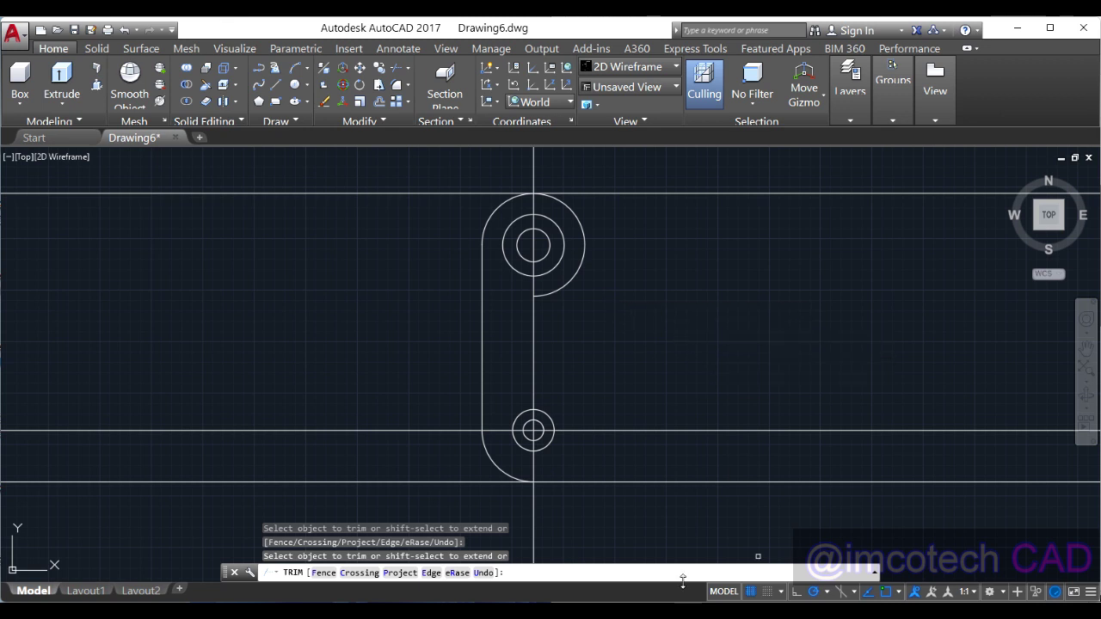
Compare the trimmed outline against the AT13.PNG reference drawing
key("alt+Tab")
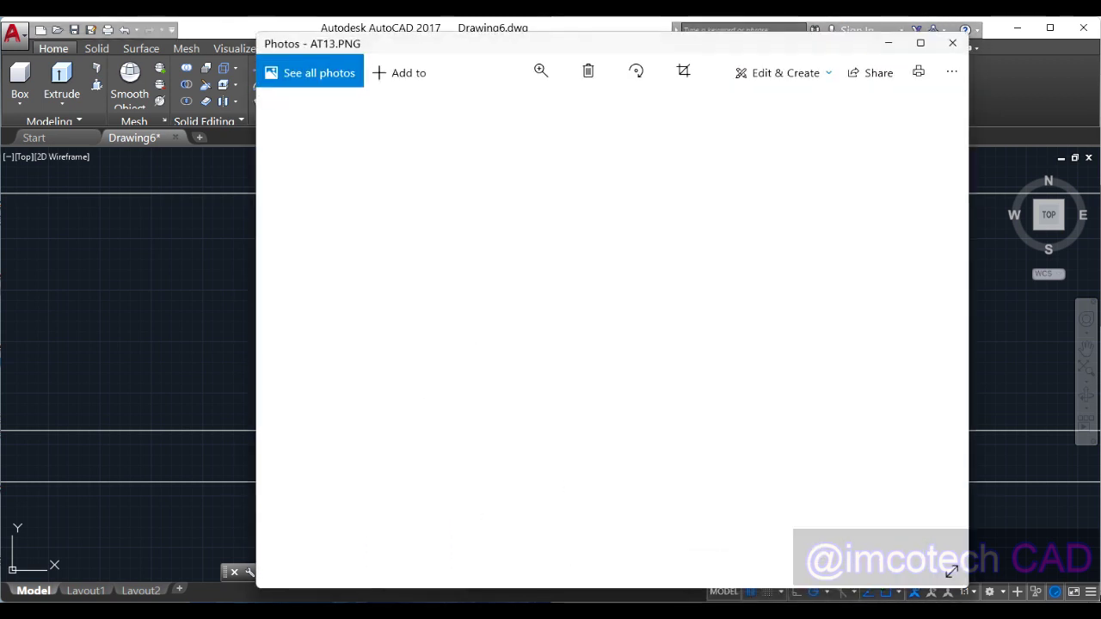
key("alt+Tab")
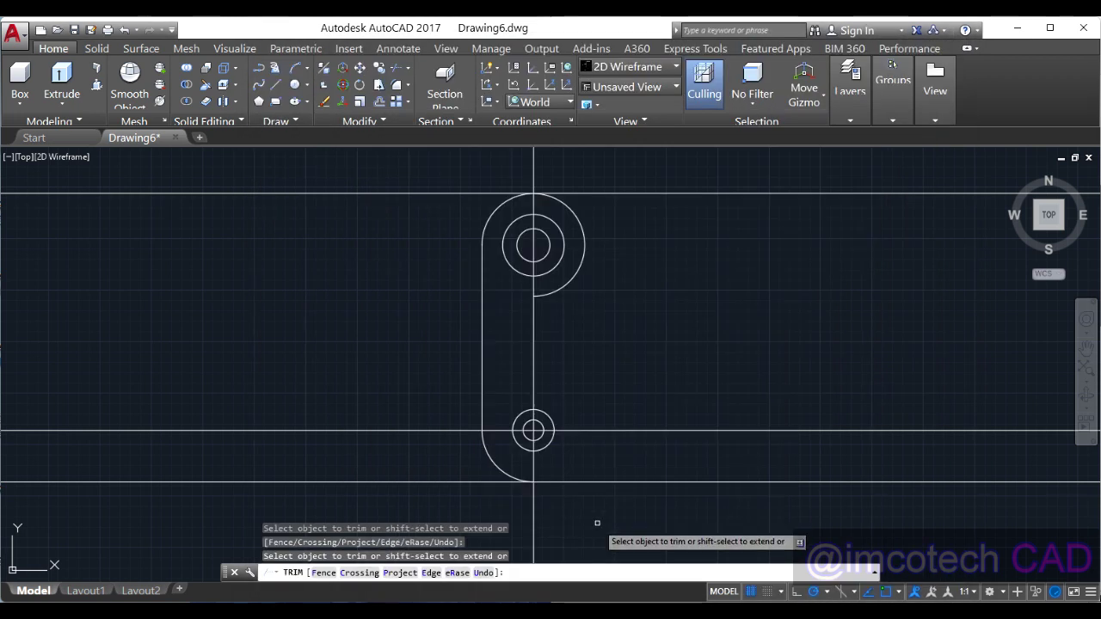
scroll(602, 524, "up", 4)
scroll(443, 342, "down", 2)
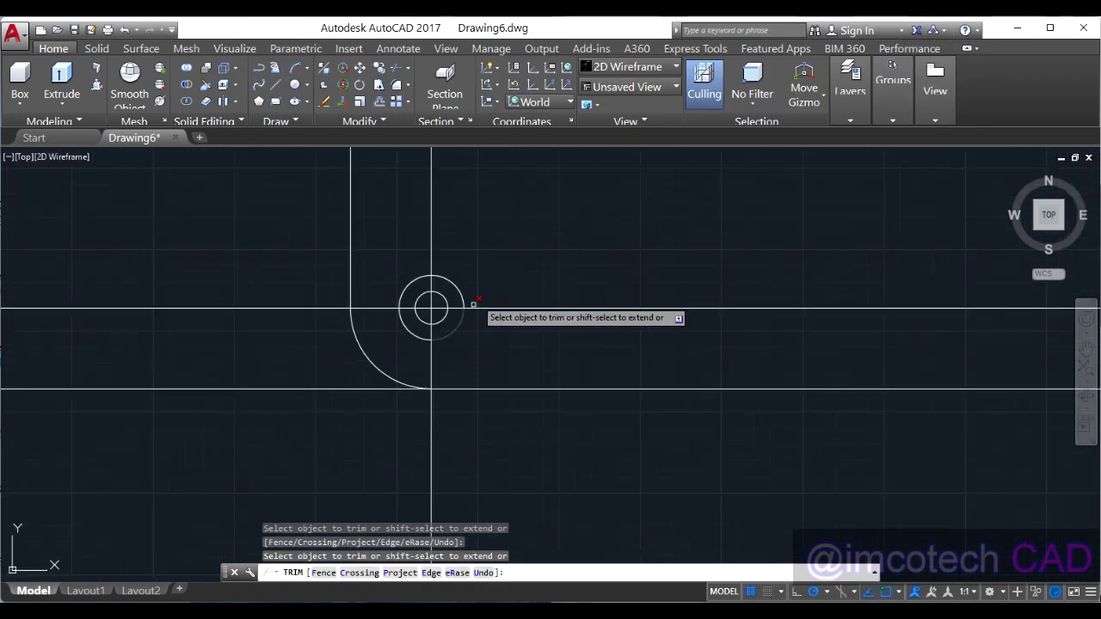
key("alt+Tab")
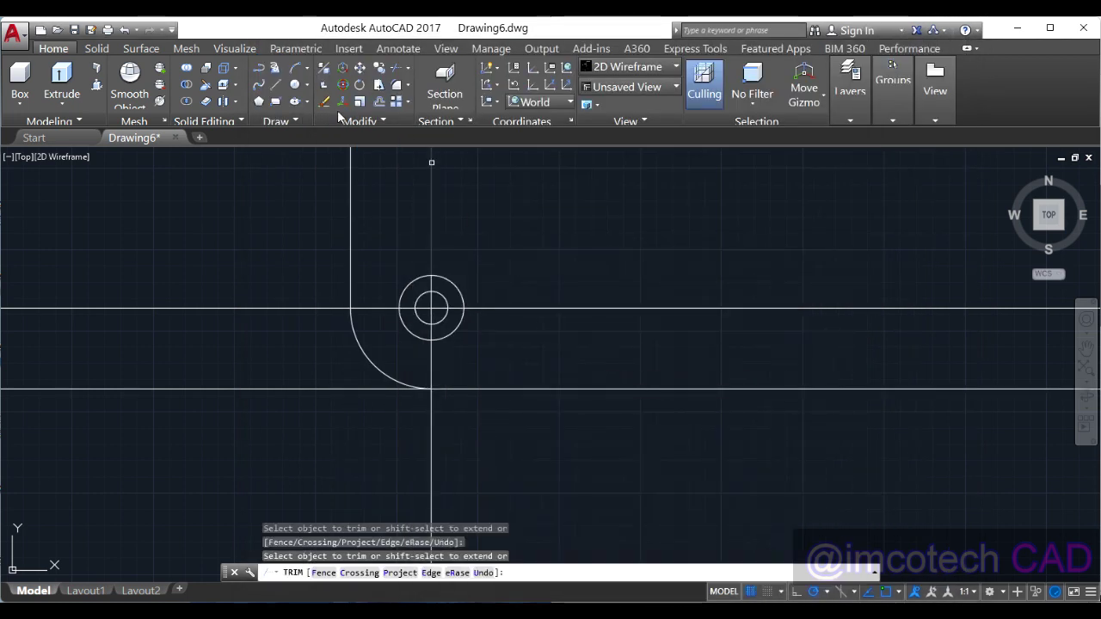
Draw a vertical construction line at the circle's right edge
left_click(283, 122)
left_click(270, 131)
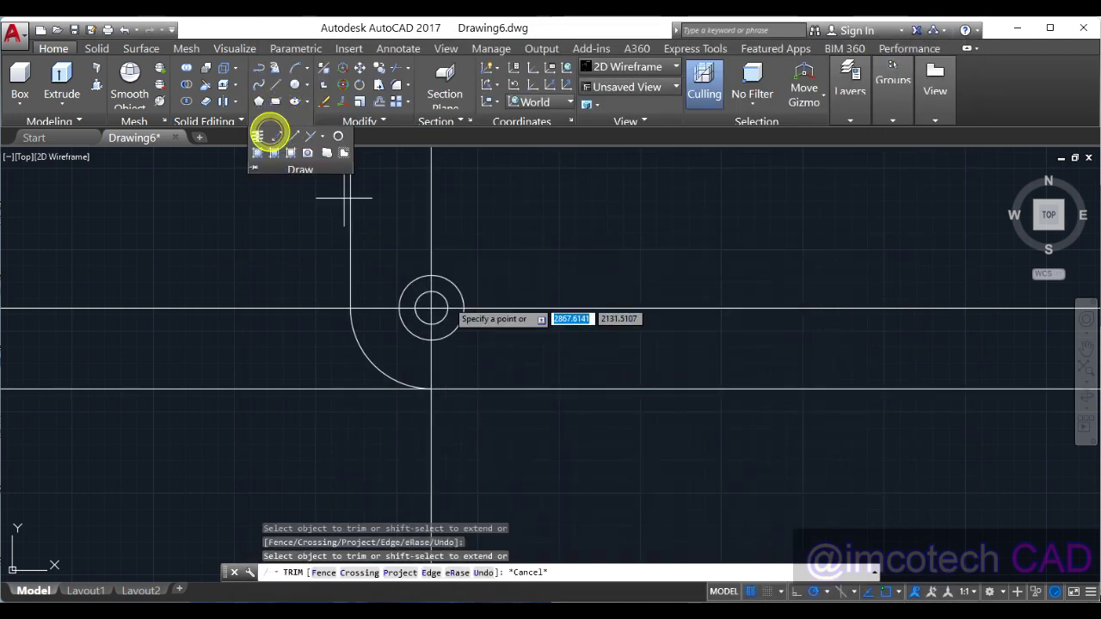
left_click(464, 308)
left_click(462, 244)
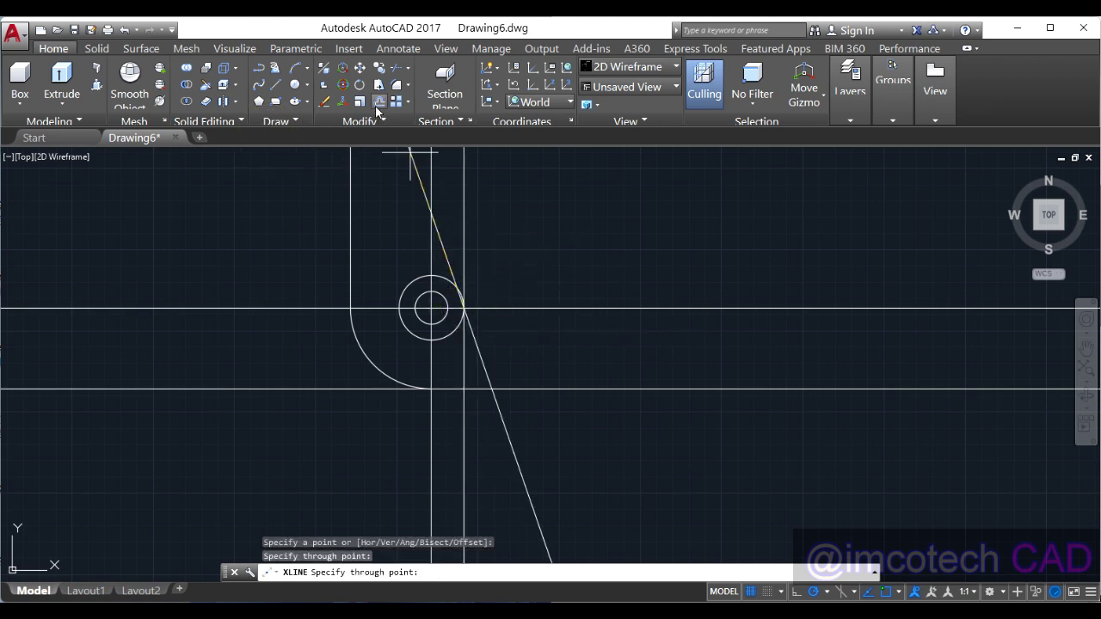
Offset the vertical construction line 14 to the right, then offset it 16 further right
left_click(378, 102)
key("Return")
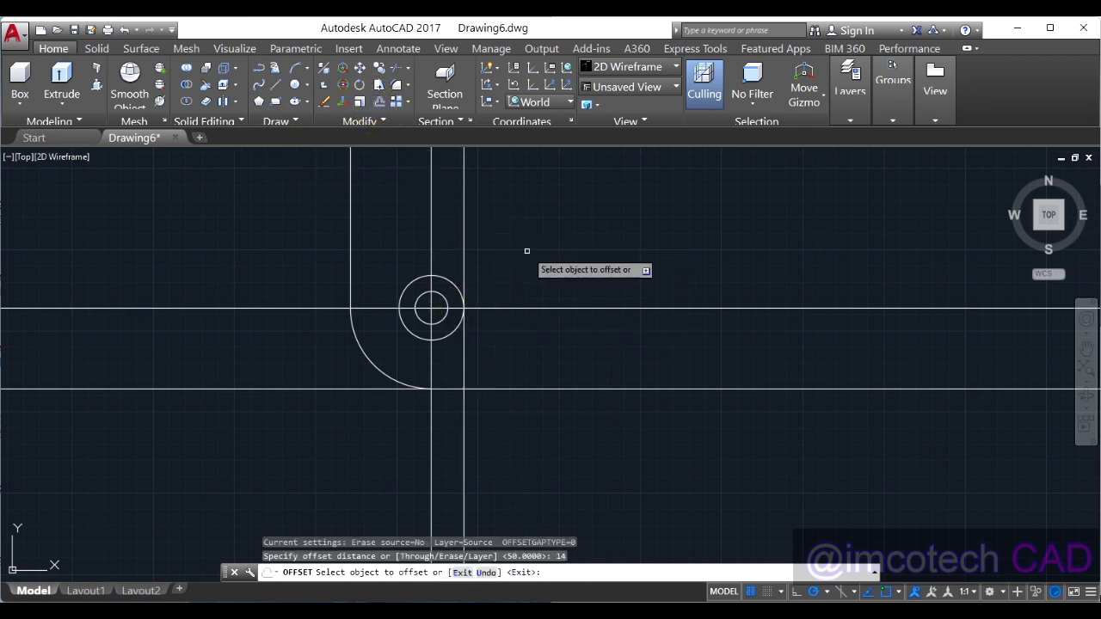
left_click(464, 264)
left_click(557, 267)
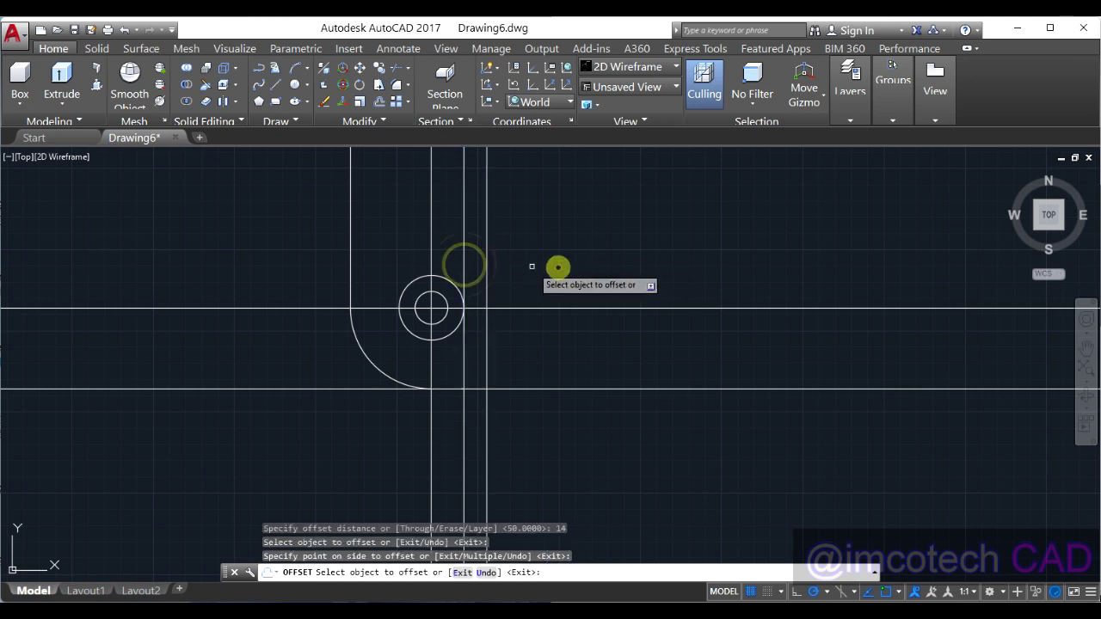
left_click(487, 265)
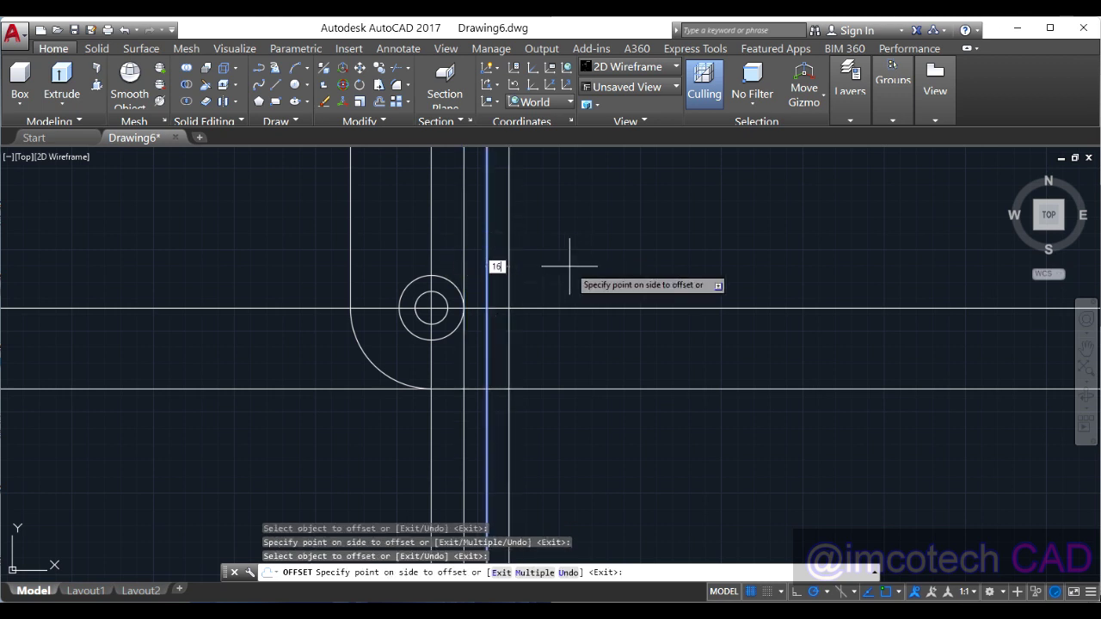
type("16")
key("Return")
right_click(546, 270)
left_click(558, 275)
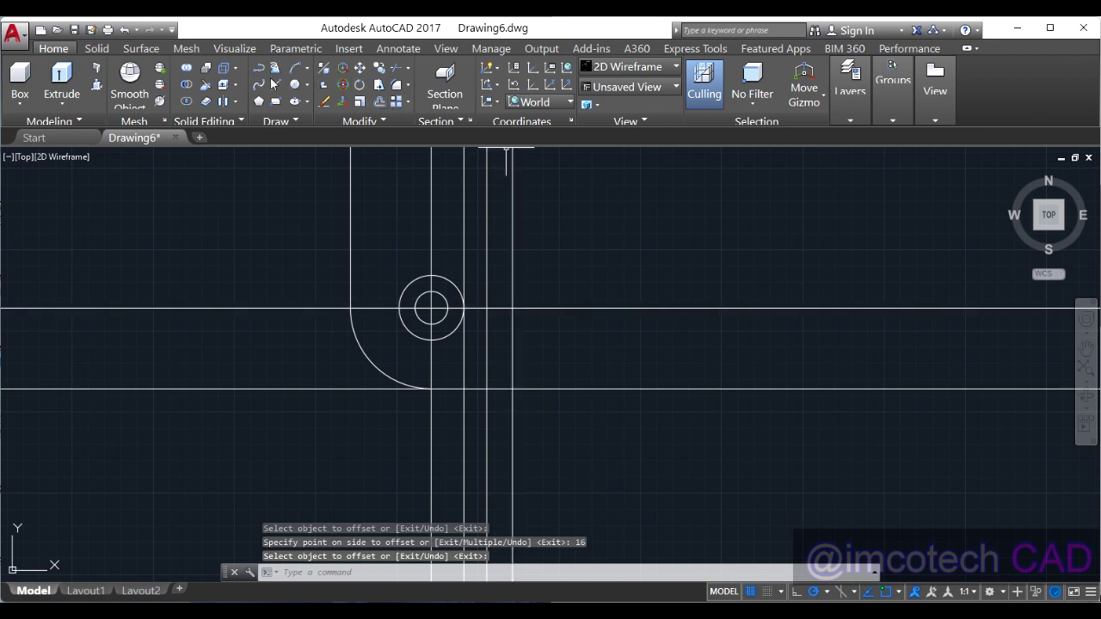
Draw a Center-Radius hole circle at the construction line intersection
left_click(294, 85)
left_click(309, 86)
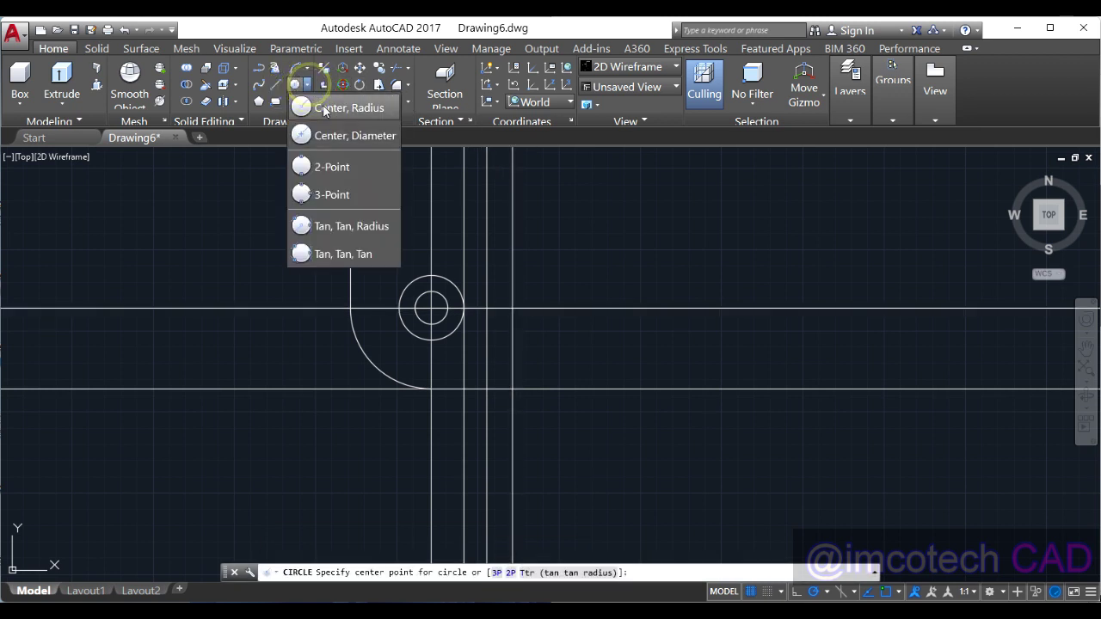
left_click(317, 105)
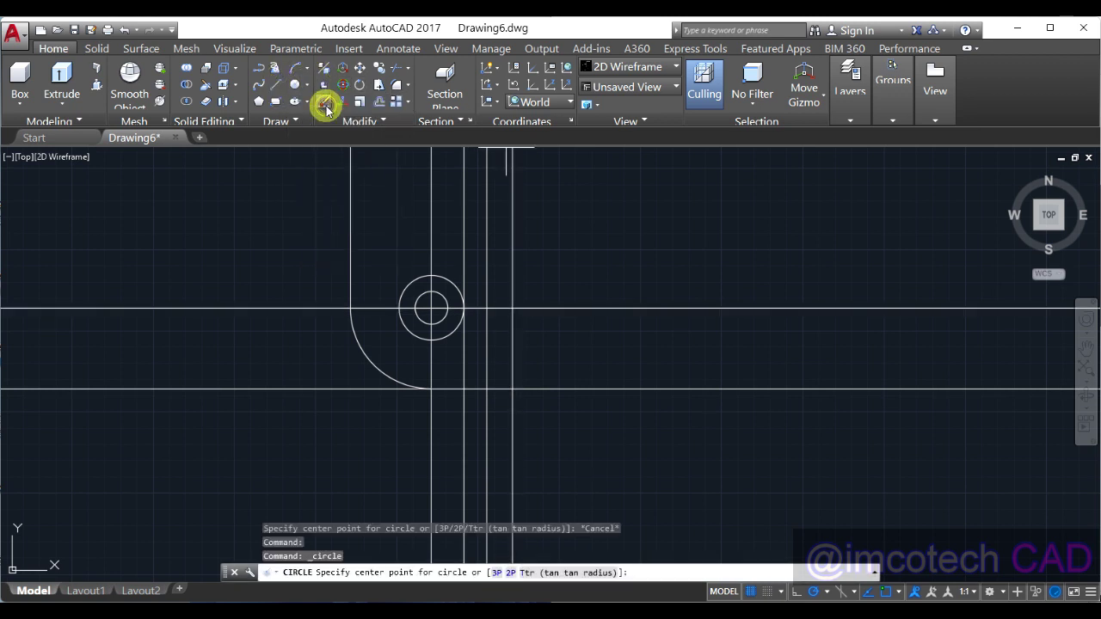
left_click(512, 309)
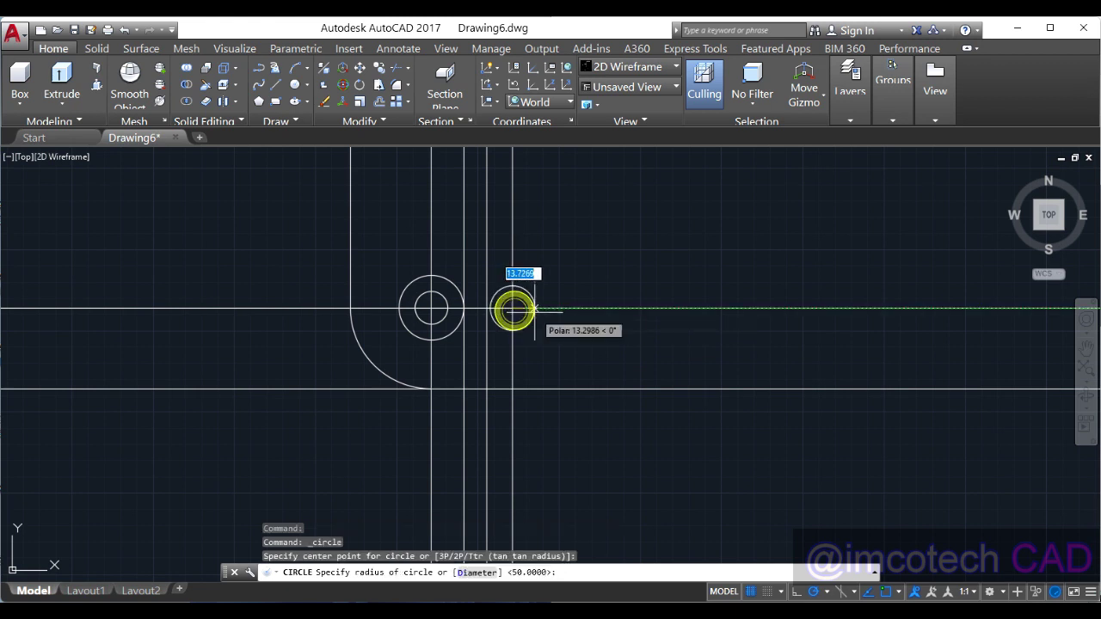
left_click(485, 309)
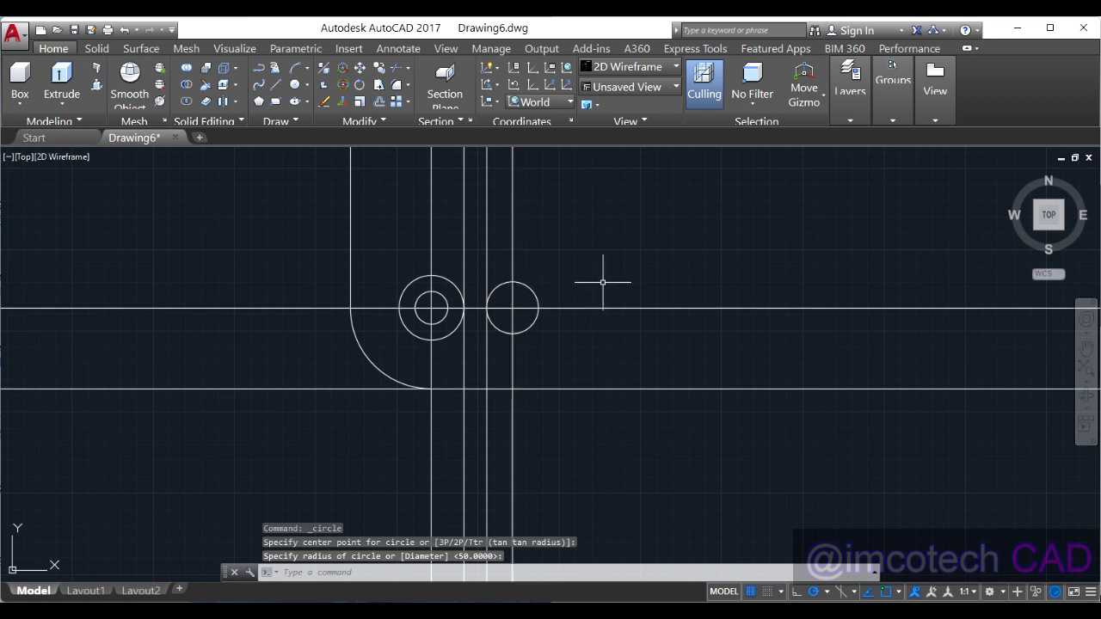
Delete the two vertical helper lines and reopen the AT13.PNG reference
left_click(487, 254)
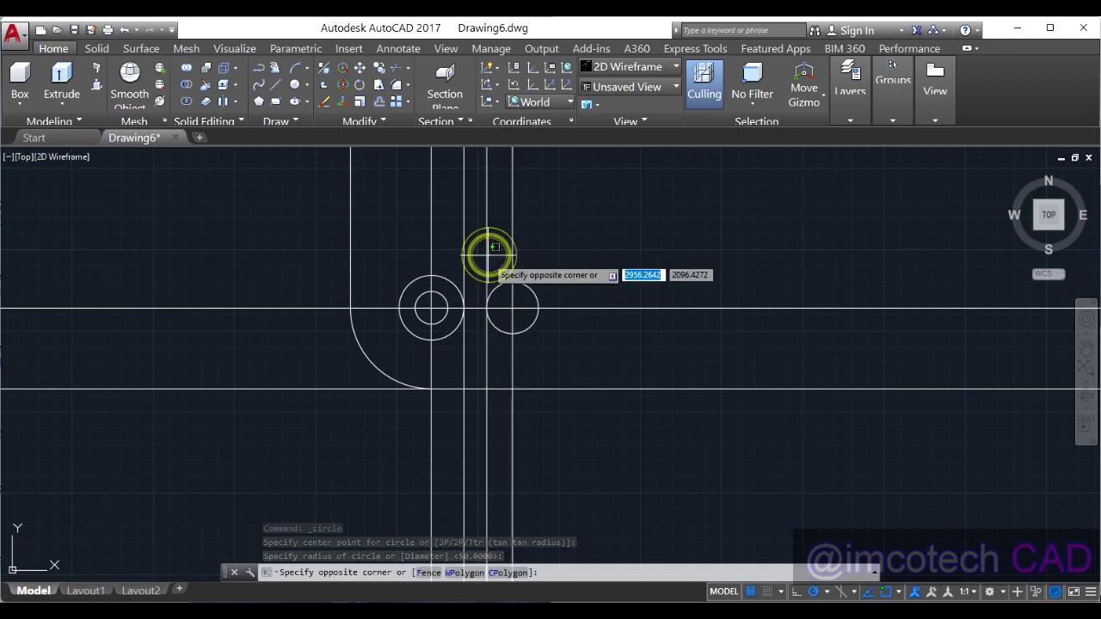
left_click(482, 258)
left_click(464, 254)
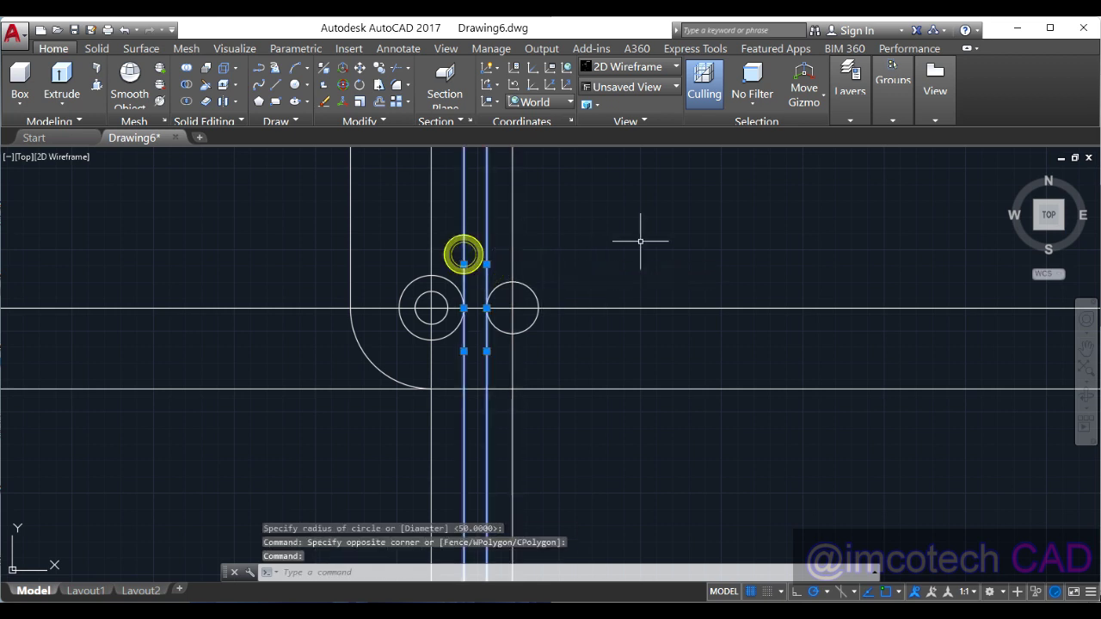
key("Delete")
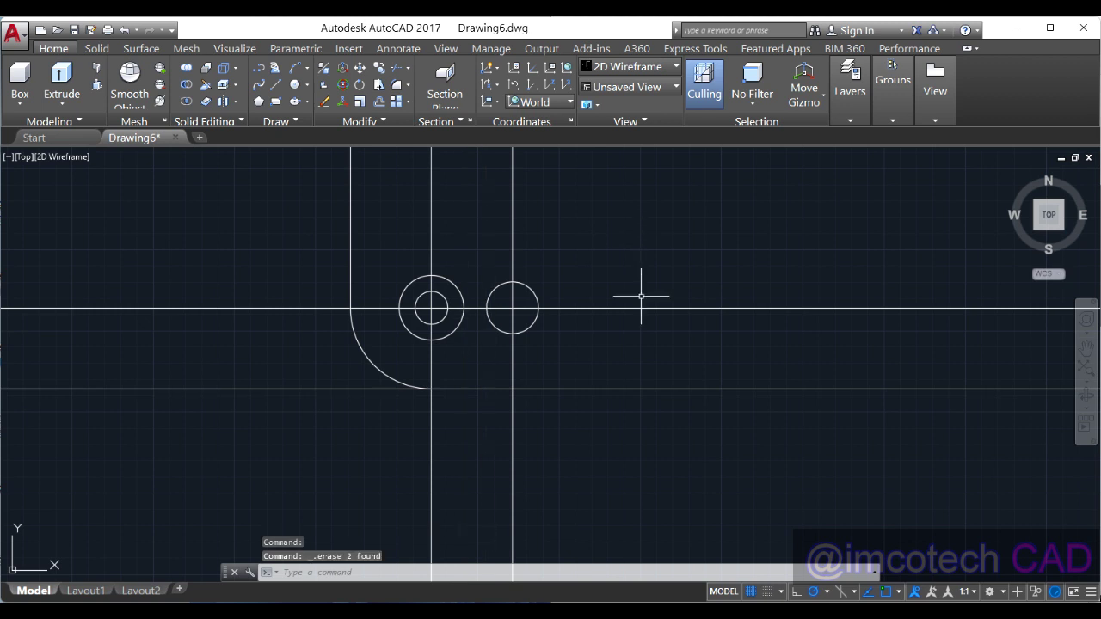
left_click(671, 551)
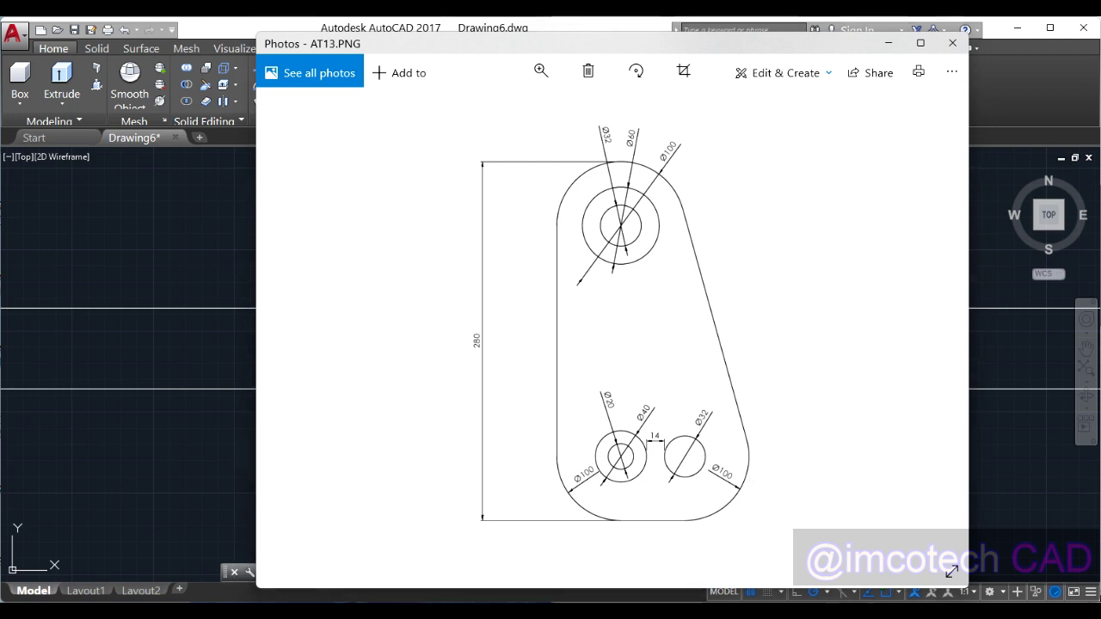
Draw a Ø100 circle by centre and diameter around the right-hand lower hole
key("alt+Tab")
left_click(307, 86)
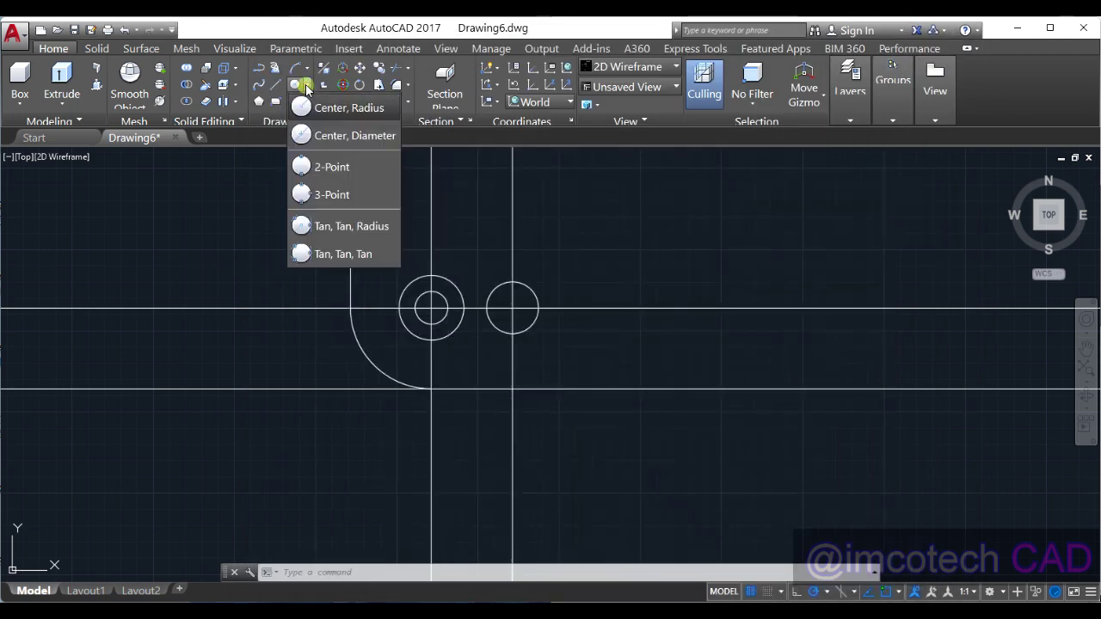
left_click(327, 135)
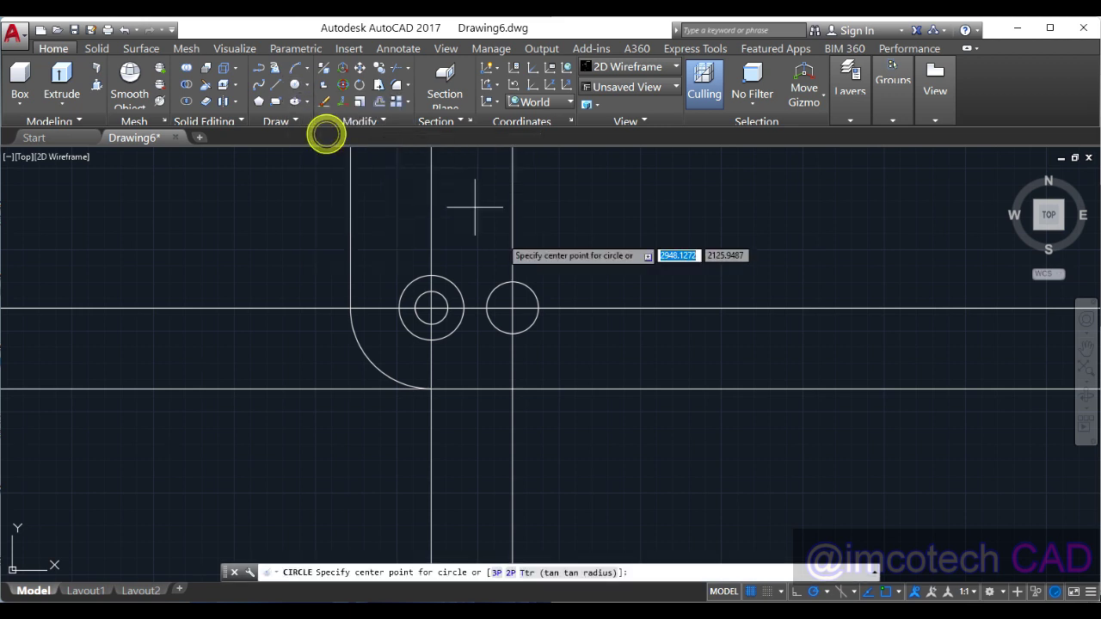
left_click(511, 307)
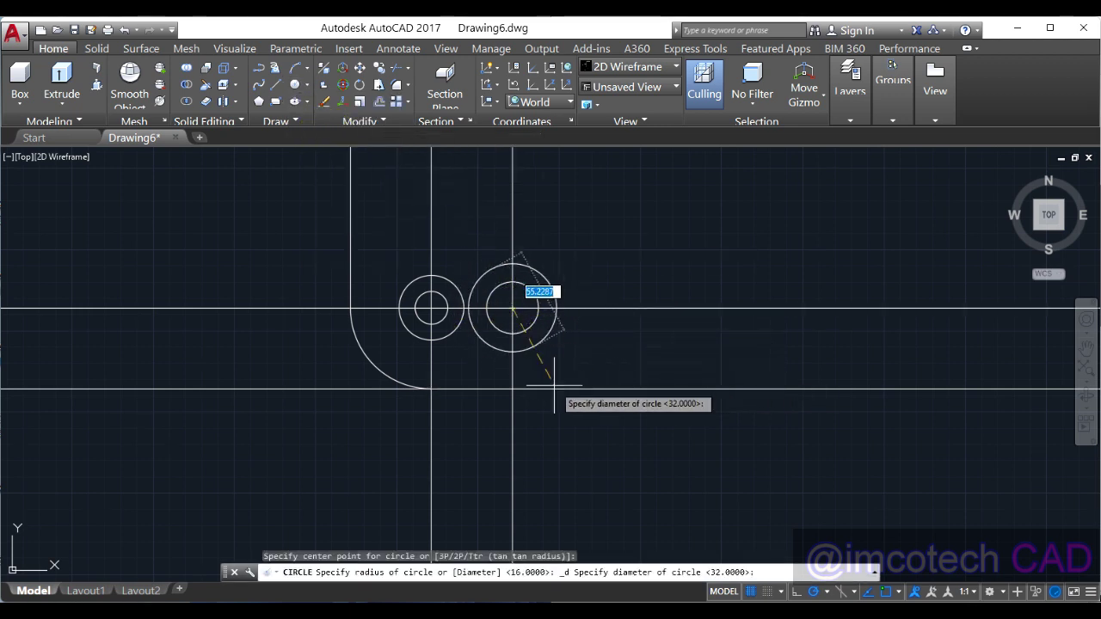
type("100")
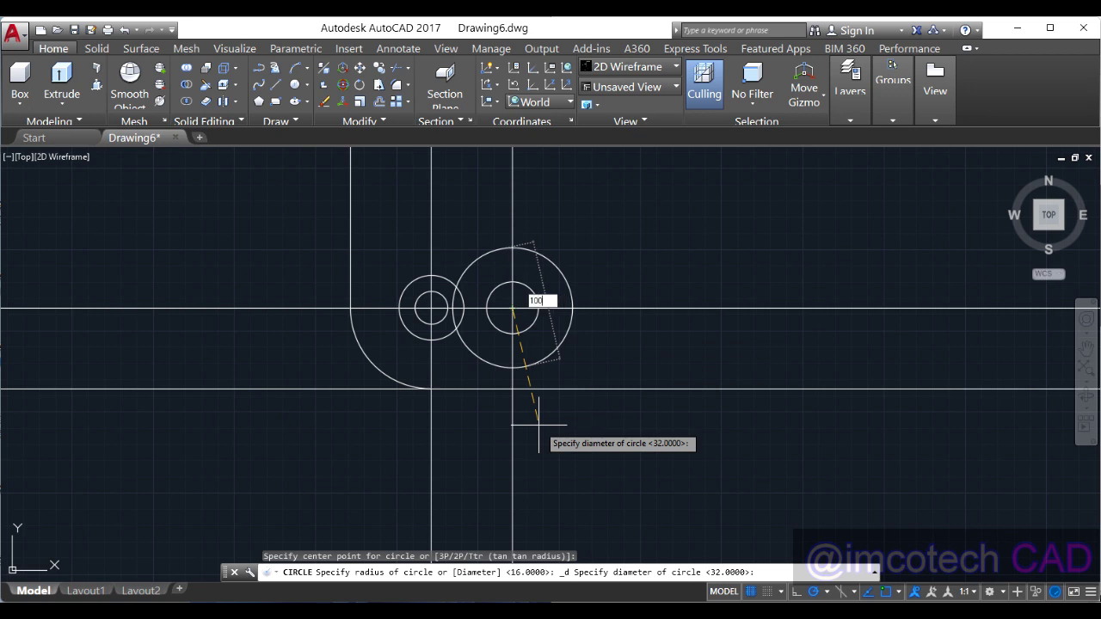
key("Return")
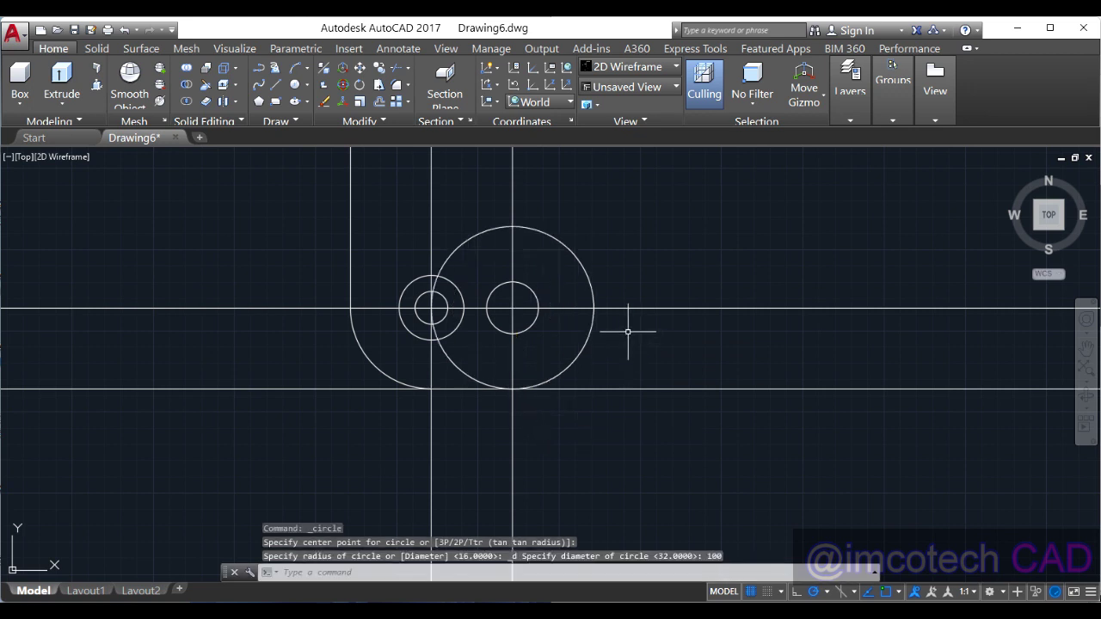
Trim away the upper-left and lower-left arcs of the Ø100 circle
left_click(395, 69)
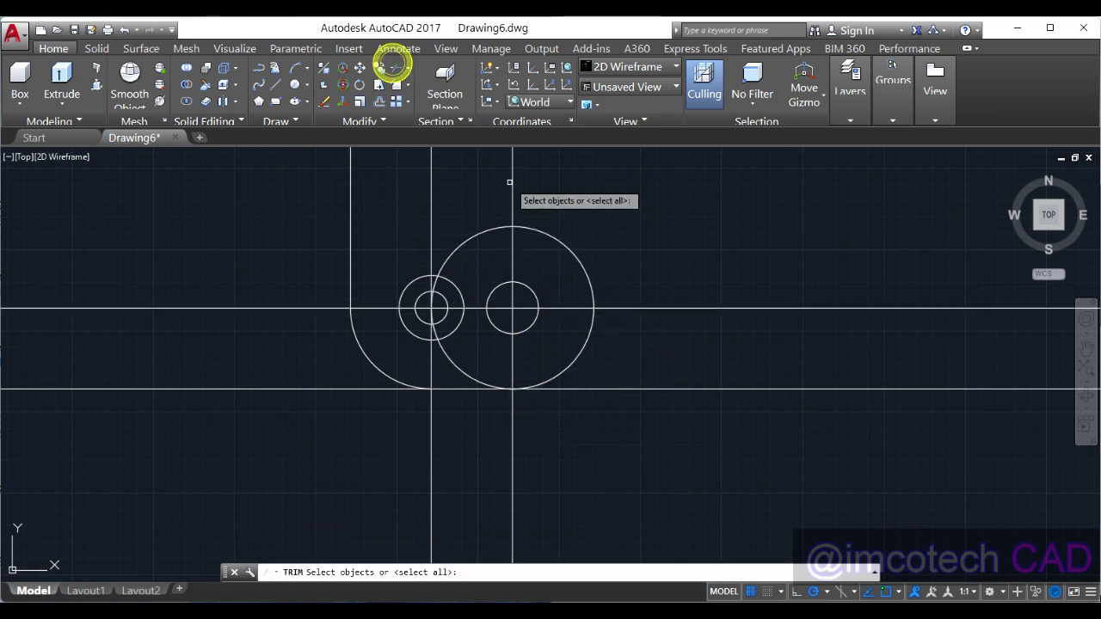
key("Return")
left_click(498, 228)
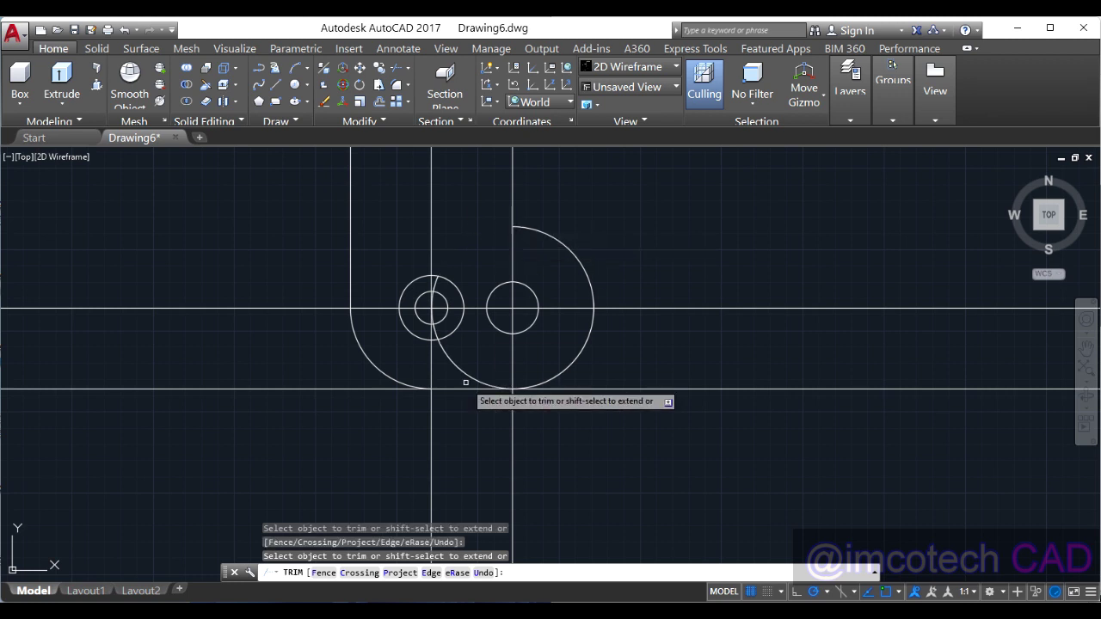
left_click(474, 381)
right_click(544, 274)
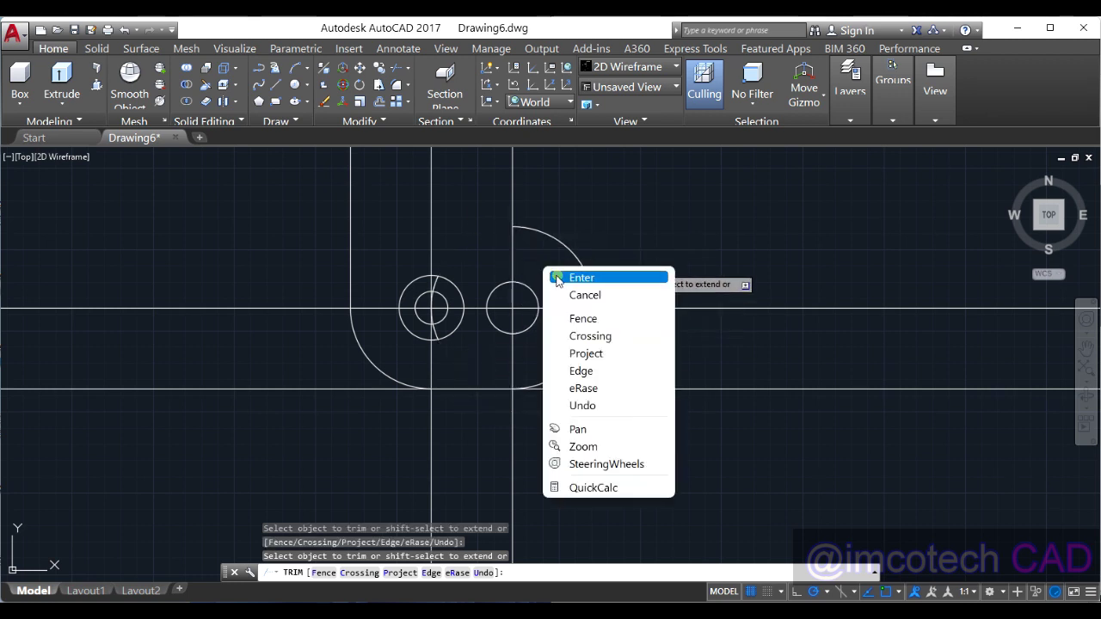
left_click(568, 278)
Erase the leftover arc inside the left circle and the horizontal construction line
left_click(436, 282)
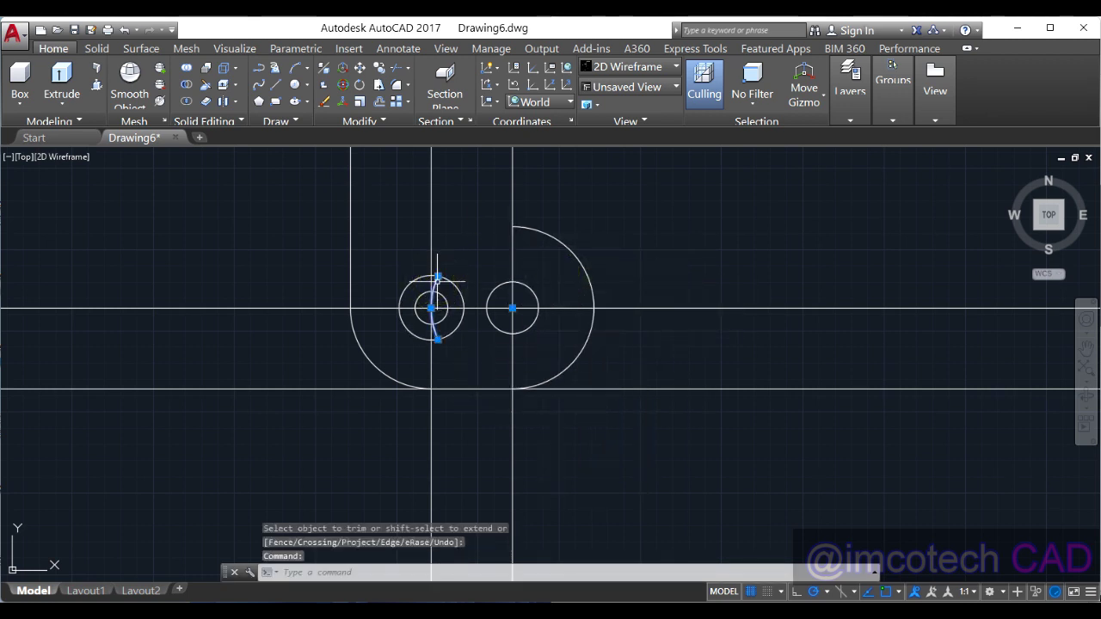
key("Delete")
left_click(474, 308)
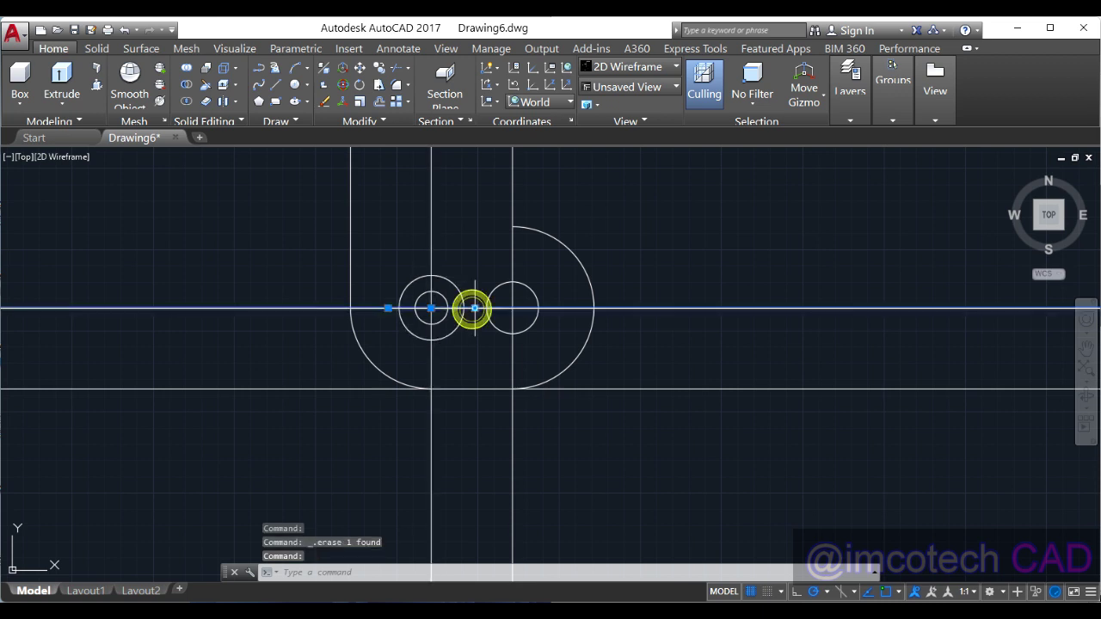
key("Delete")
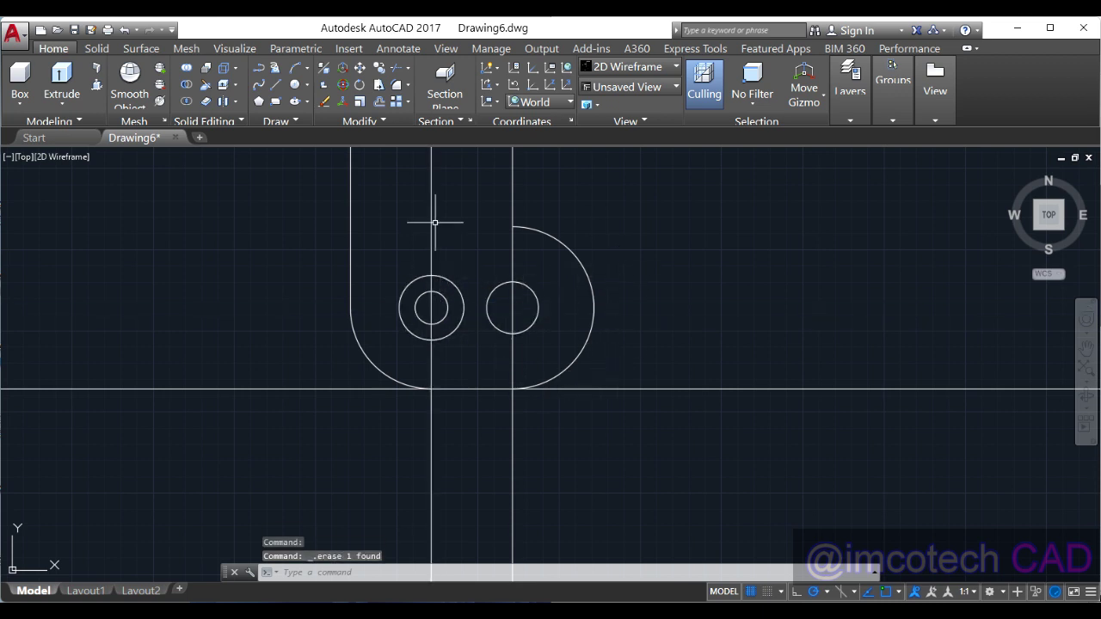
left_click(395, 72)
key("Return")
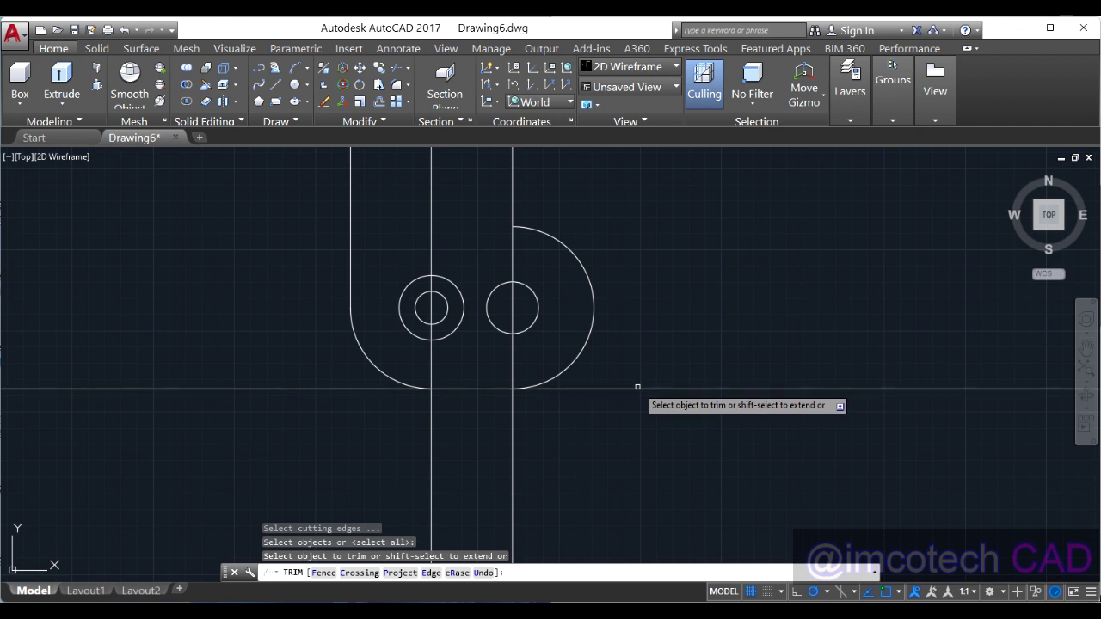
Trim the bottom line's left and right overhangs back to the outline
left_click(636, 391)
left_click(637, 387)
left_click(369, 388)
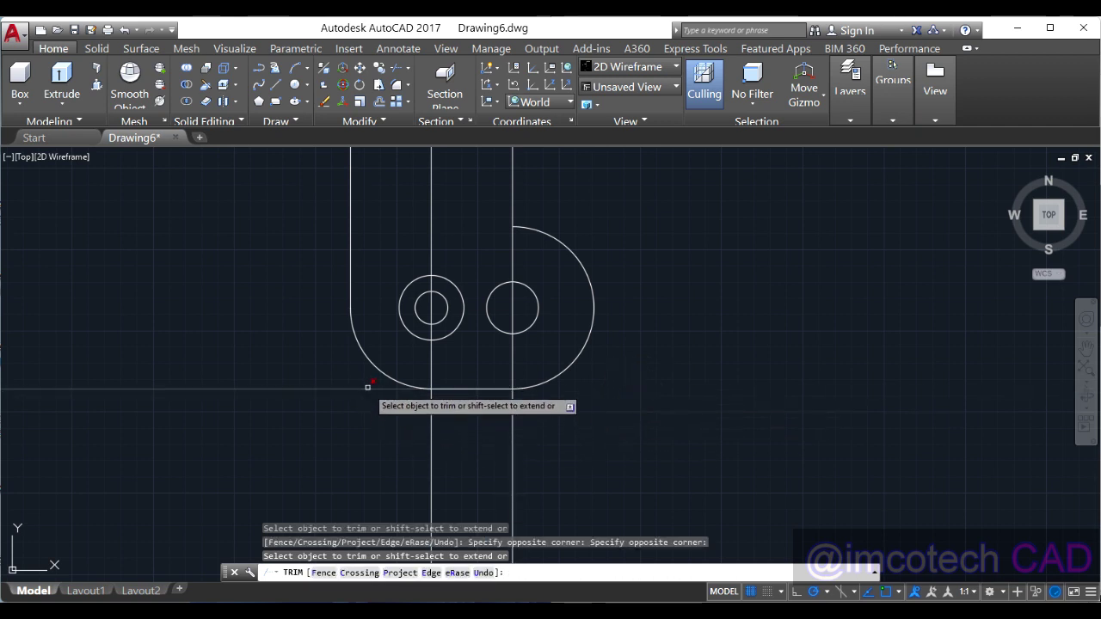
right_click(722, 284)
left_click(738, 294)
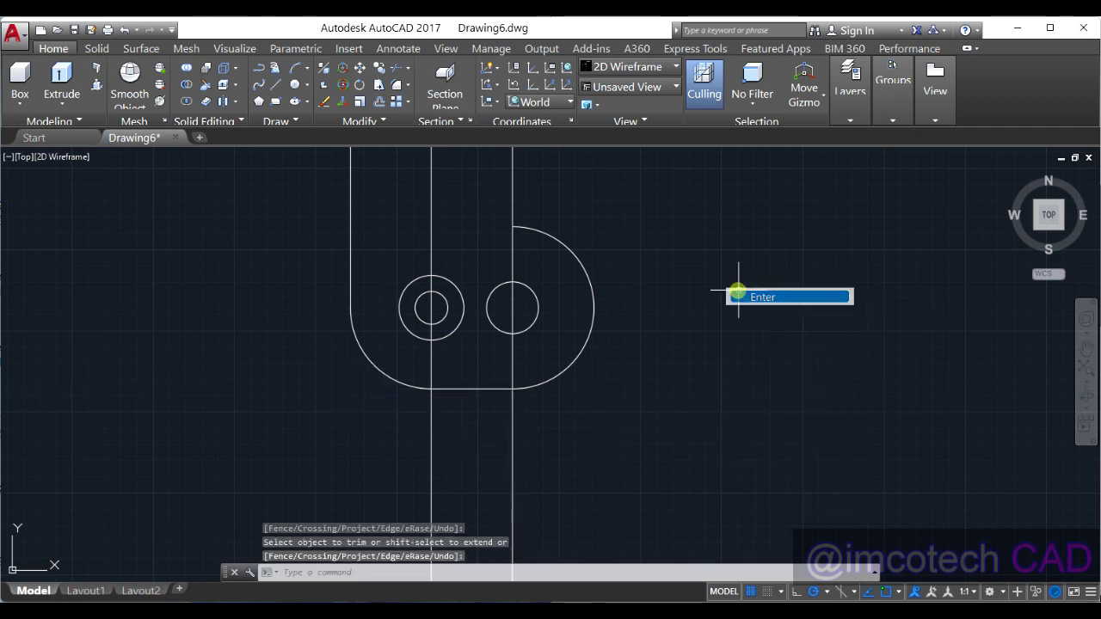
Recentre the part and erase the right vertical and top horizontal construction lines
scroll(701, 559, "up", 2)
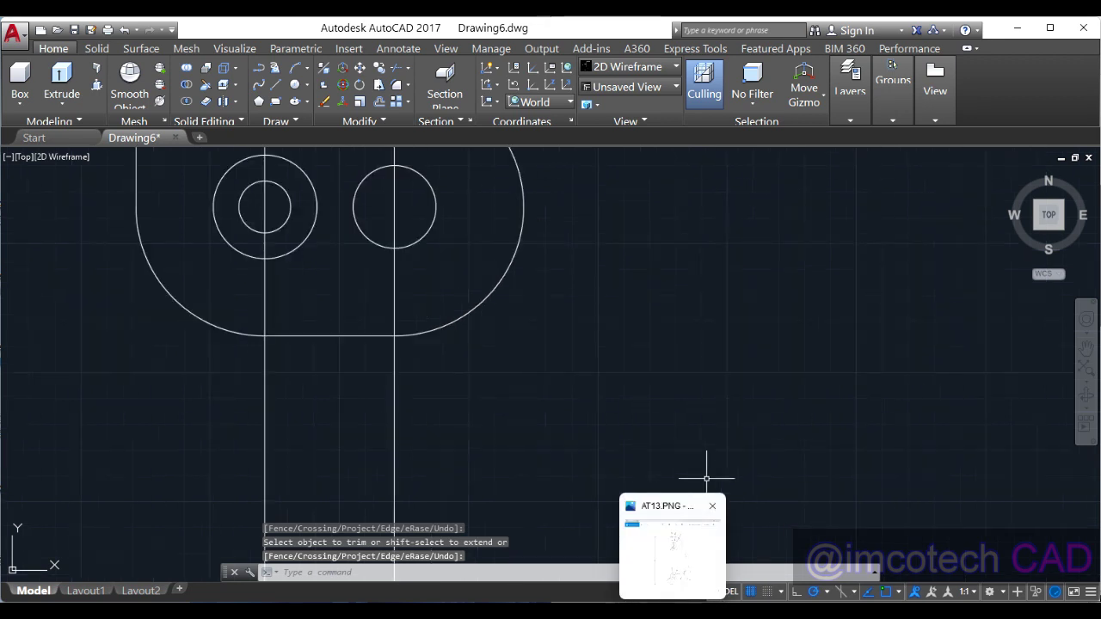
scroll(707, 467, "down", 4)
scroll(774, 316, "down", 3)
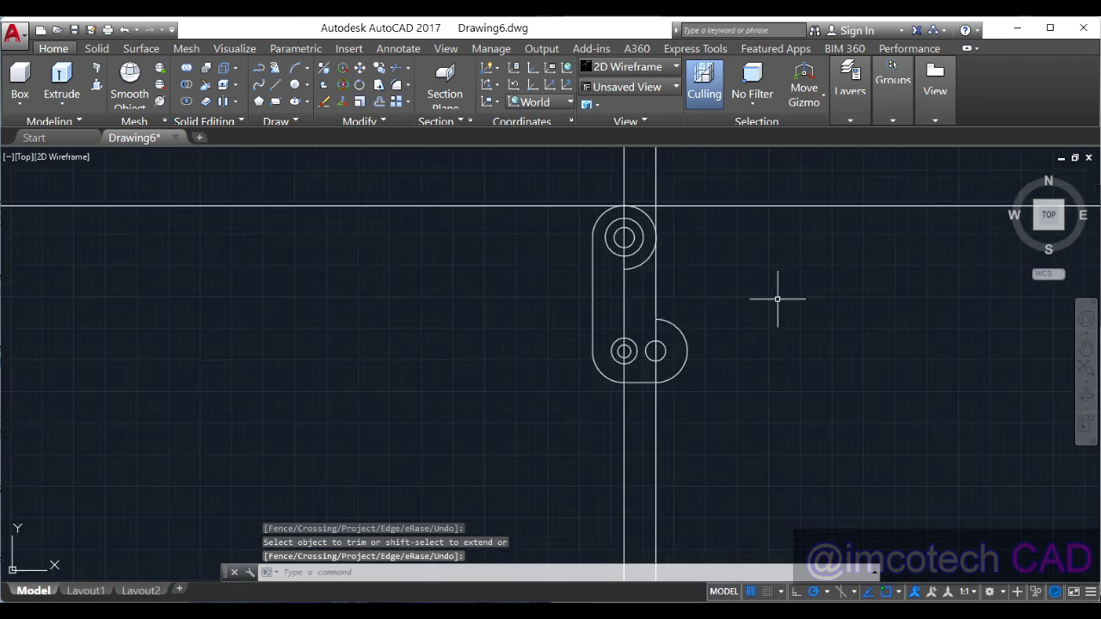
scroll(781, 246, "up", 3)
mouse_move(781, 246)
middle_mouse_down()
mouse_move(751, 266)
mouse_move(746, 293)
middle_mouse_up()
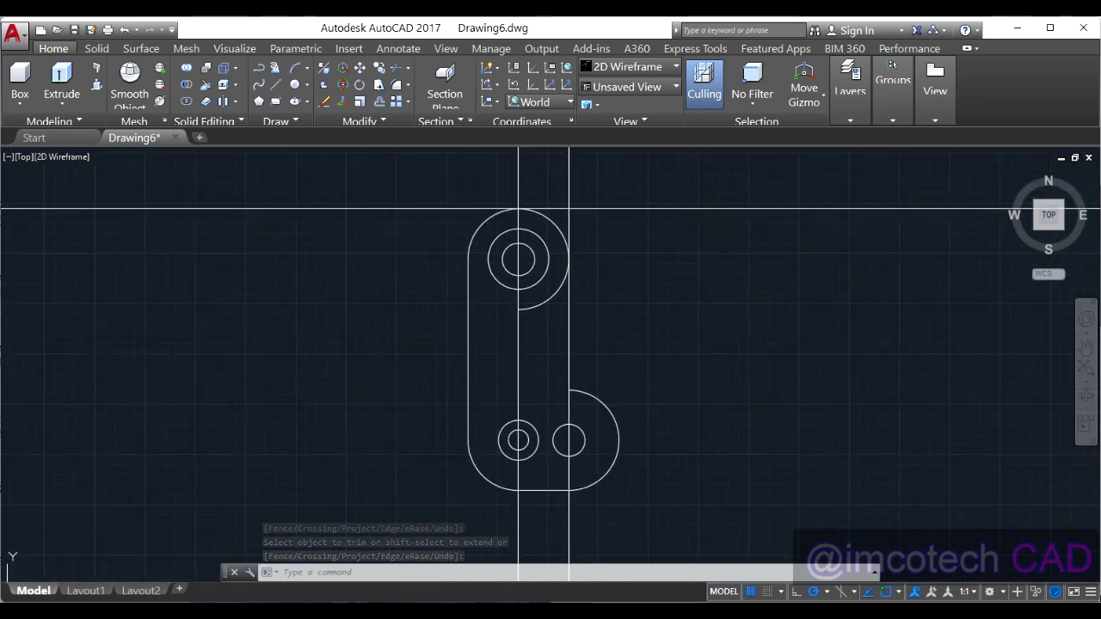
left_click(568, 355)
key("Delete")
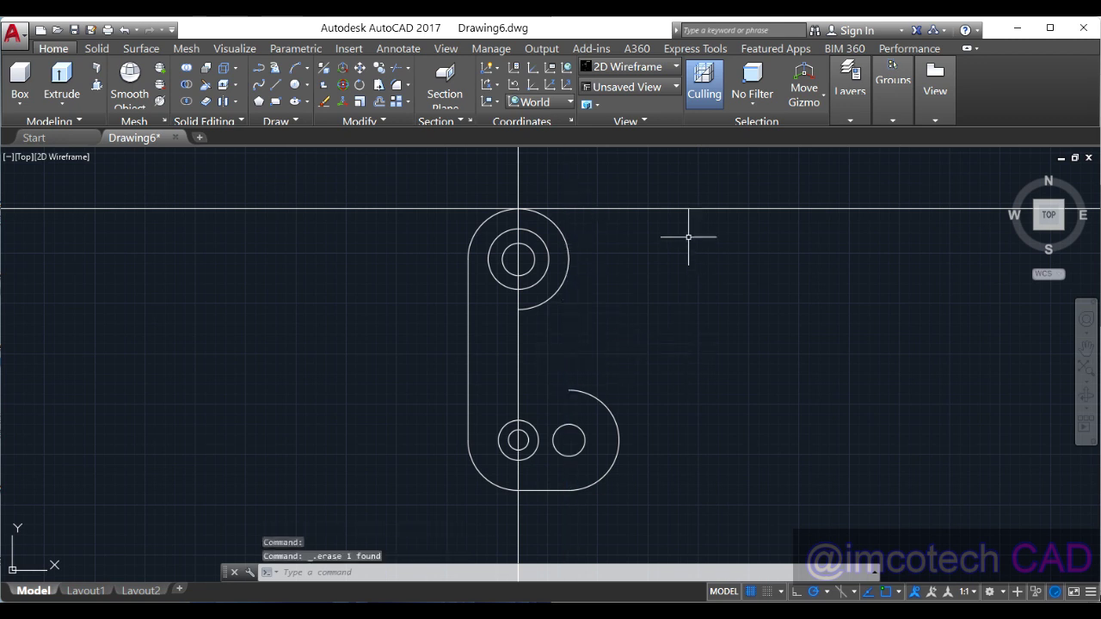
left_click(646, 209)
key("Delete")
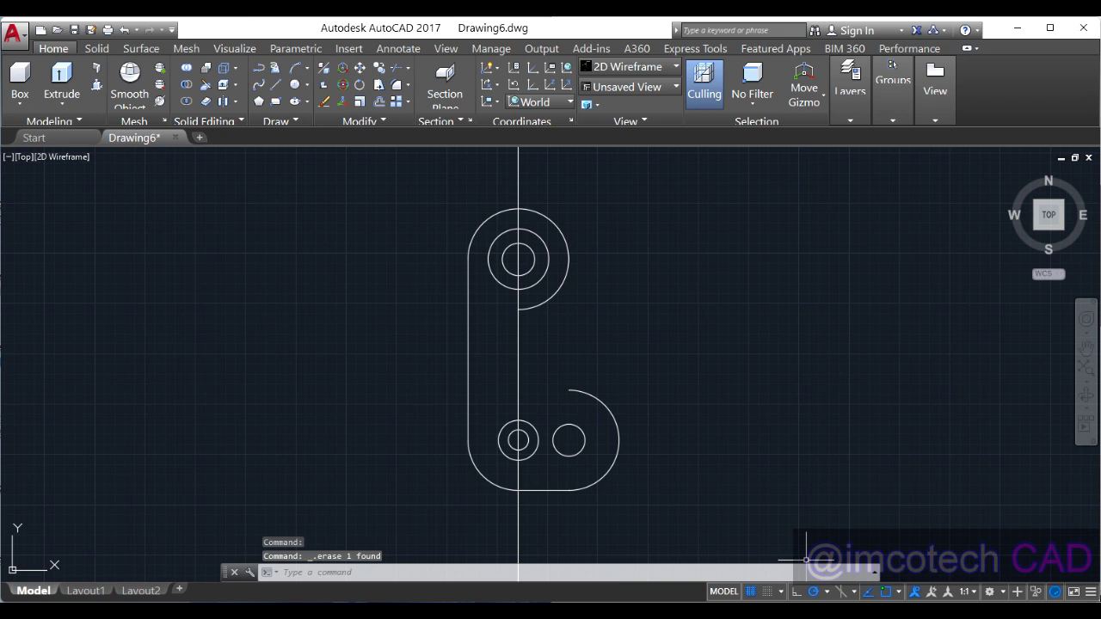
Check the AT13.PNG reference drawing, then put it away
key("alt+Tab")
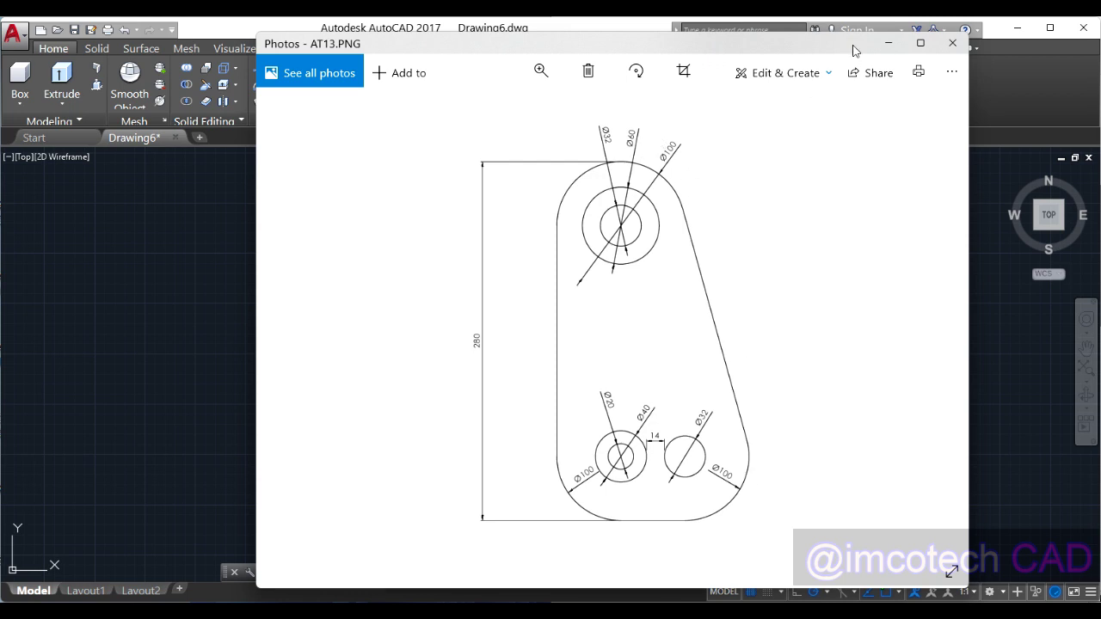
left_click(893, 46)
left_click(850, 86)
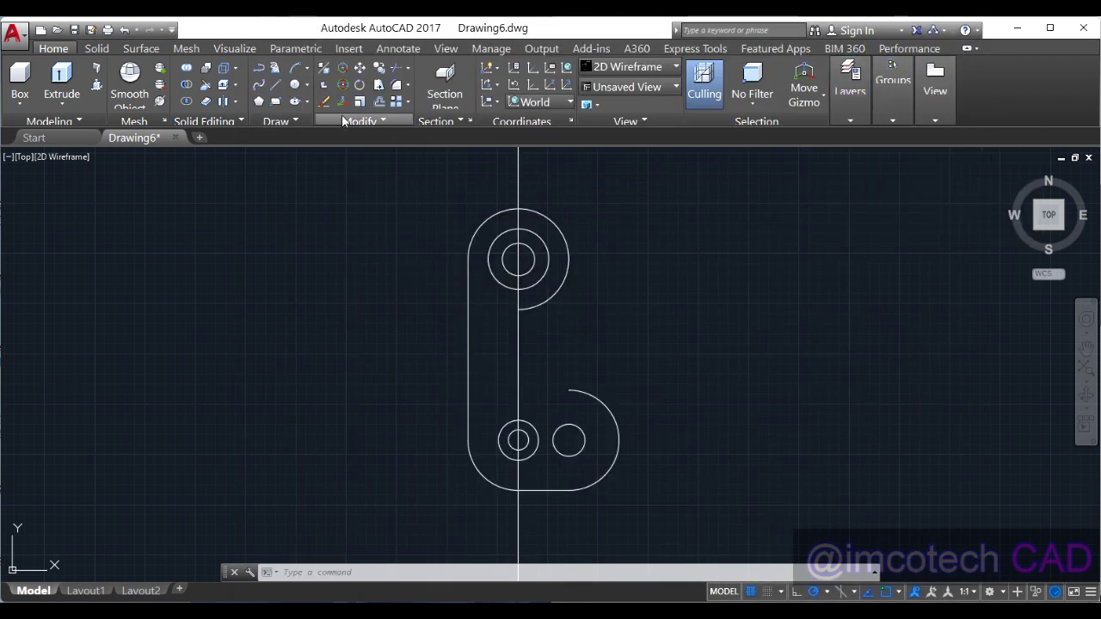
left_click(273, 86)
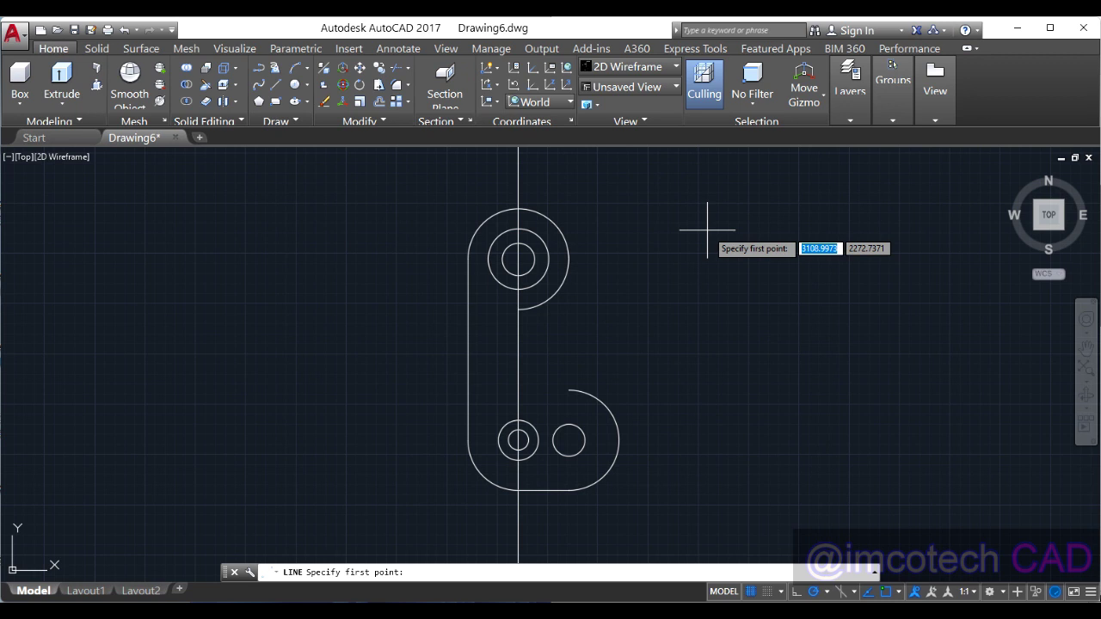
Draw a line tangent from the top circle's right side to the lower right arc
left_click(274, 83)
right_click(636, 216, "shift")
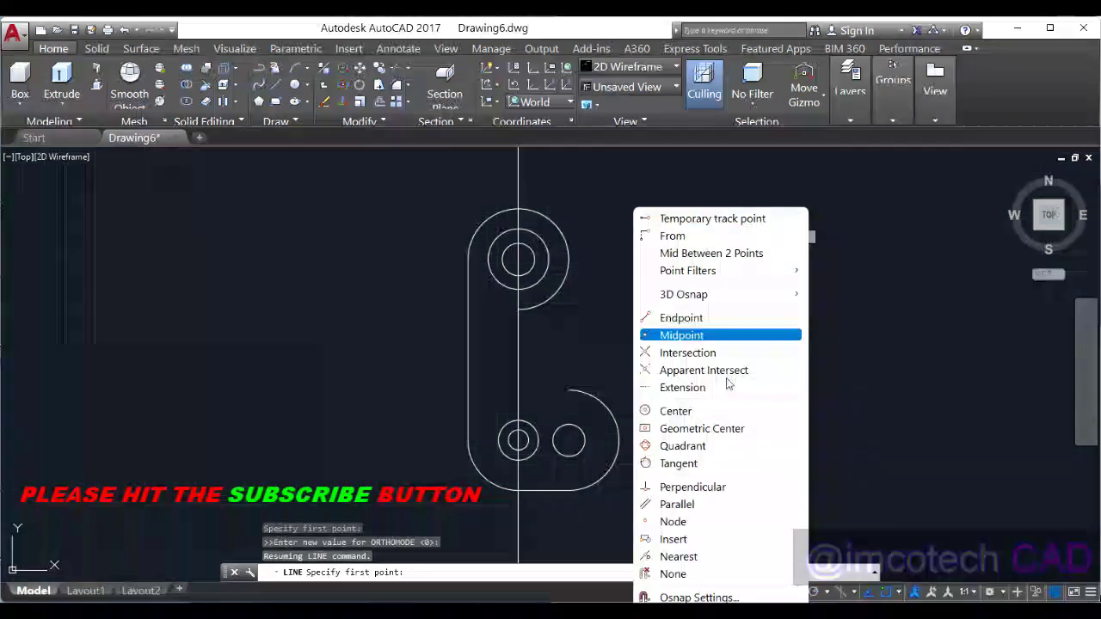
left_click(678, 463)
left_click(563, 224)
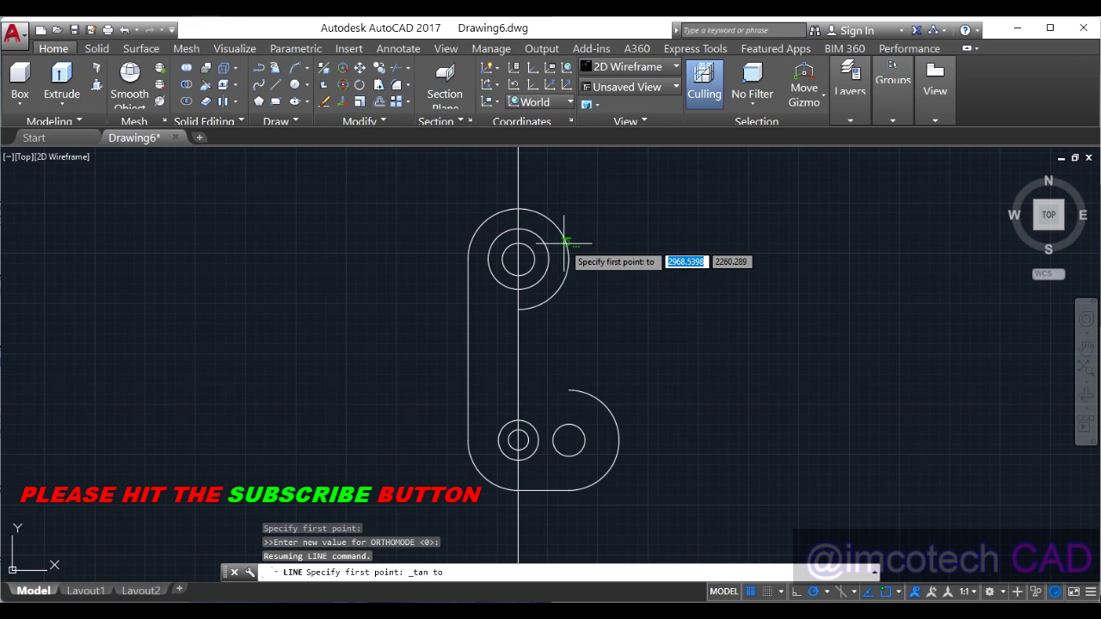
right_click(715, 239, "shift")
left_click(766, 462)
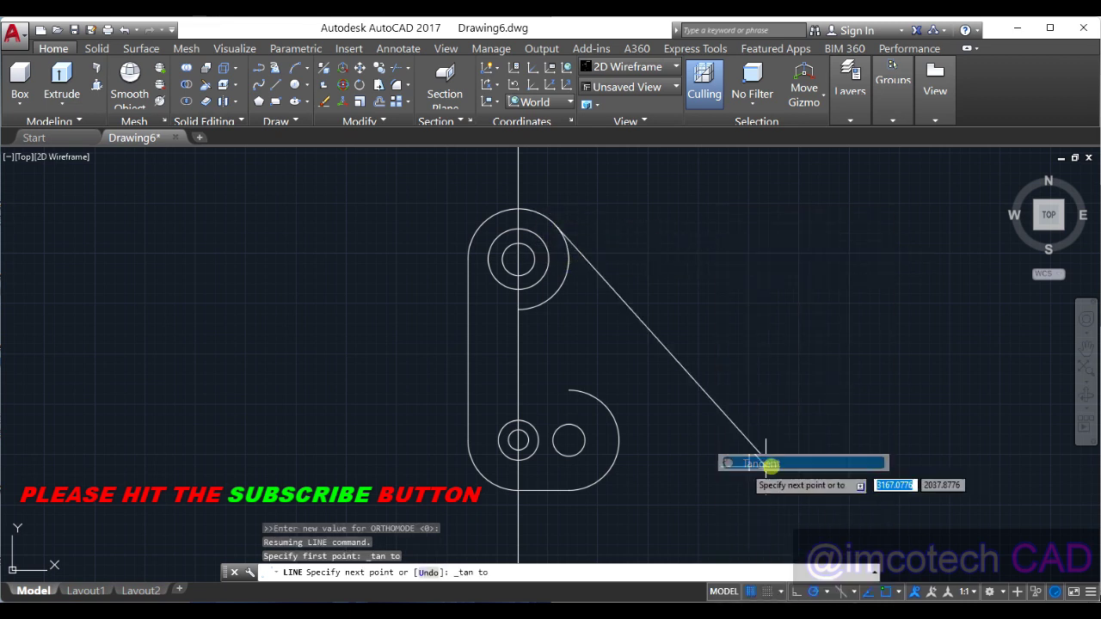
left_click(618, 442)
right_click(725, 278)
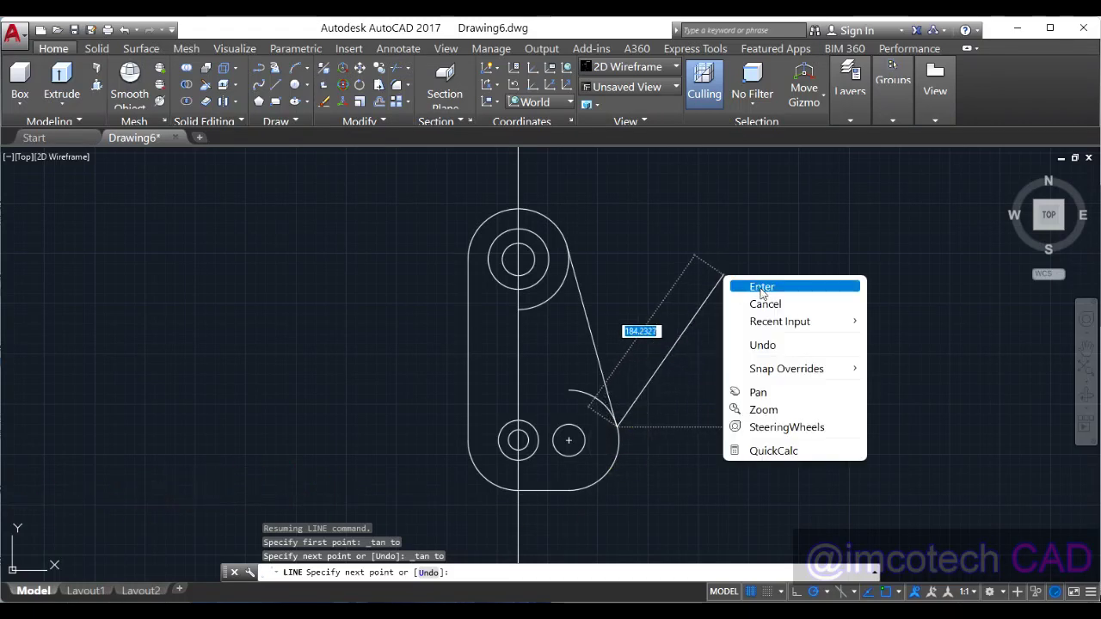
left_click(761, 288)
left_click(378, 68)
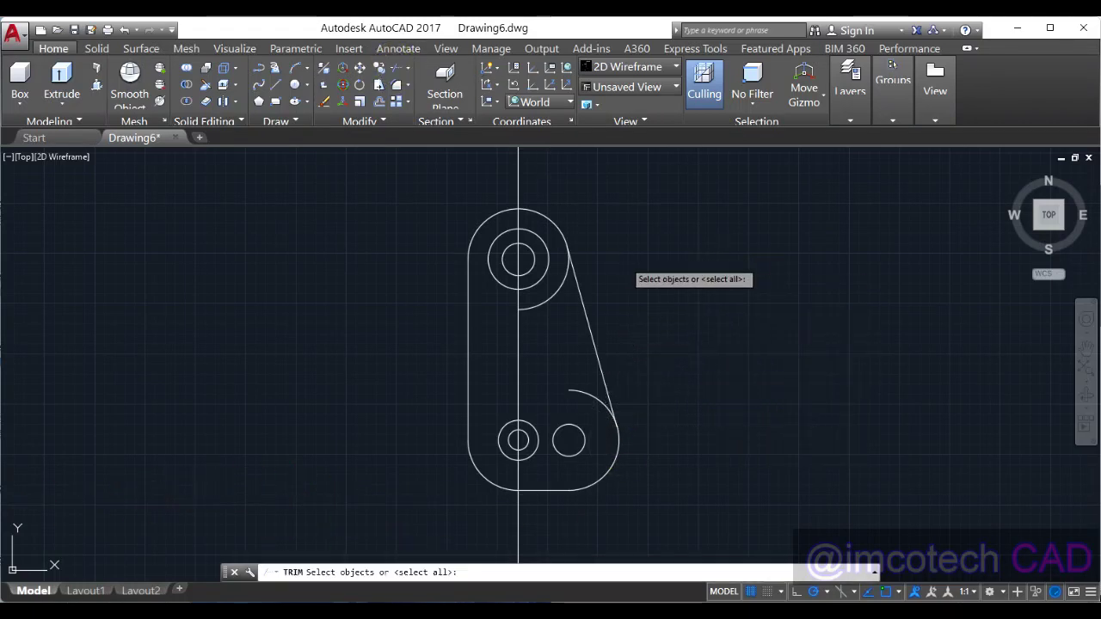
Trim the arc stub near the tangent line and the small arc below the top circle
key("Return")
left_click(593, 396)
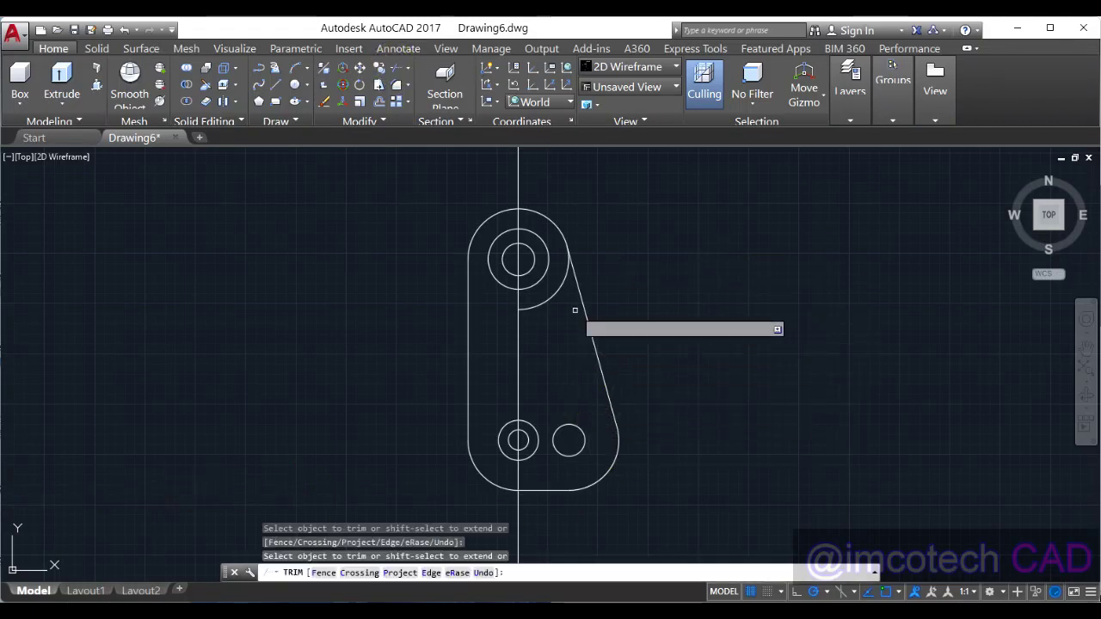
left_click(560, 293)
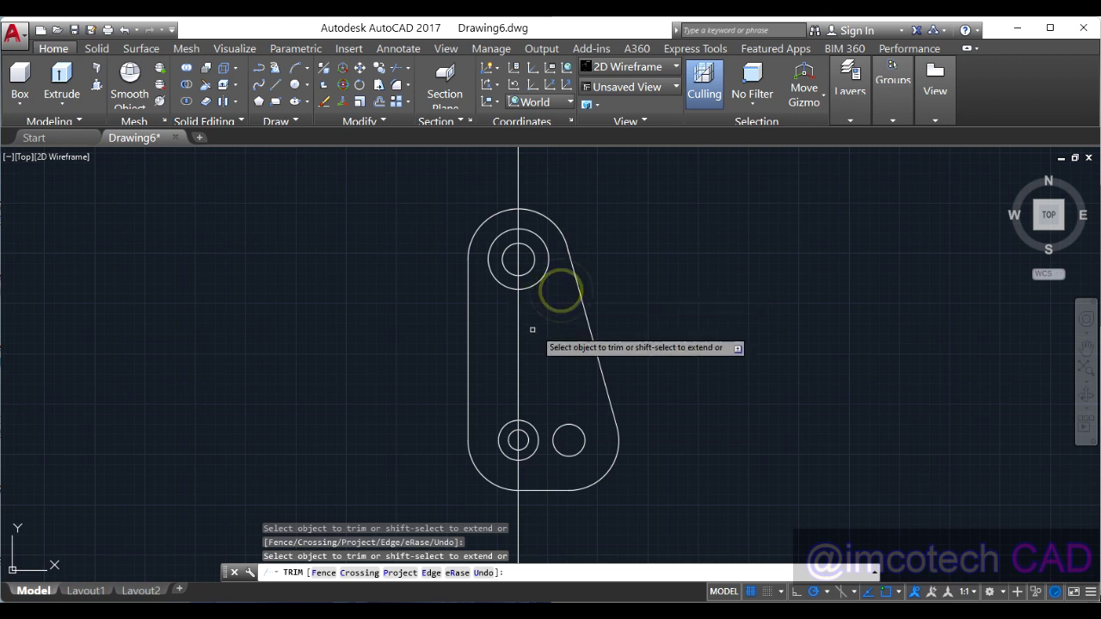
right_click(699, 237)
left_click(730, 245)
Erase the vertical centre line, recentre the plate and compare it with the reference drawing
left_click(519, 186)
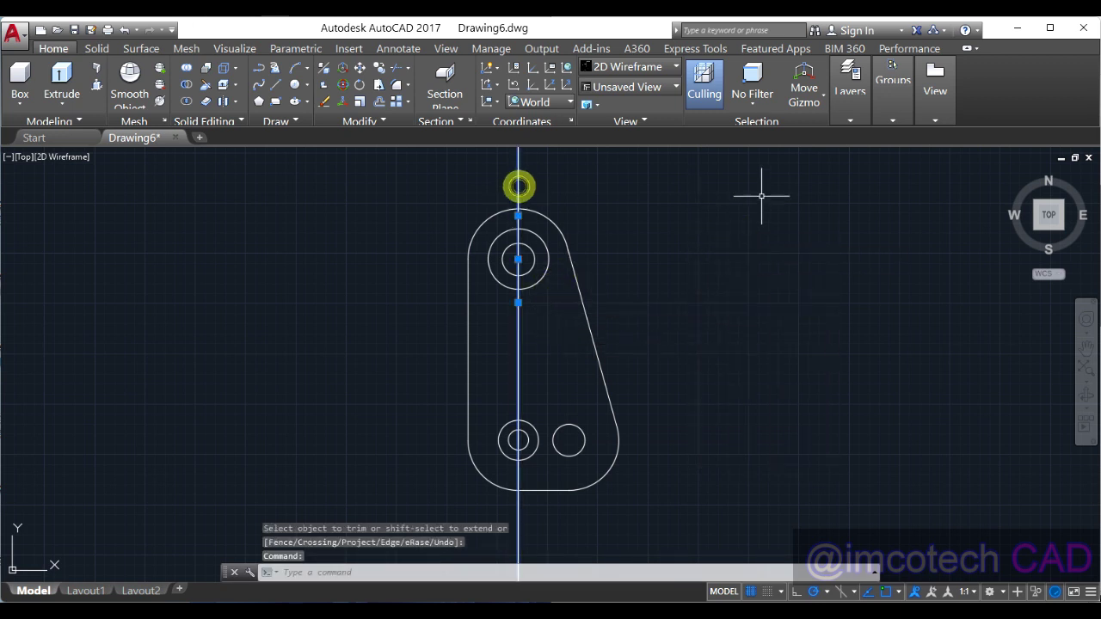
key("Delete")
scroll(630, 318, "up", 2)
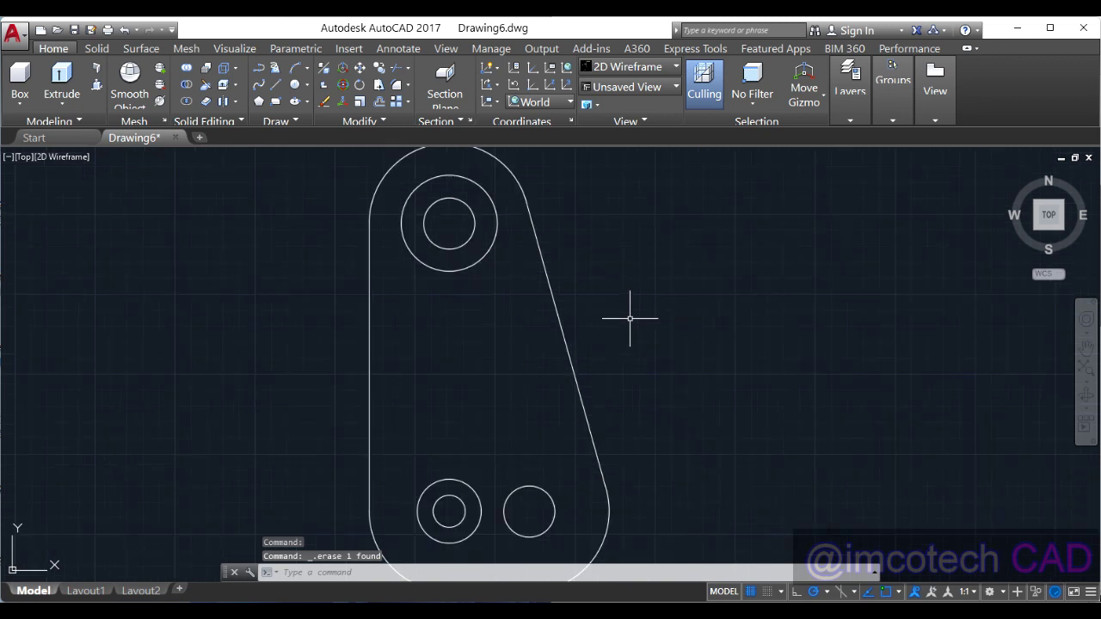
scroll(634, 318, "down", 2)
middle_click_drag(597, 326, 633, 304)
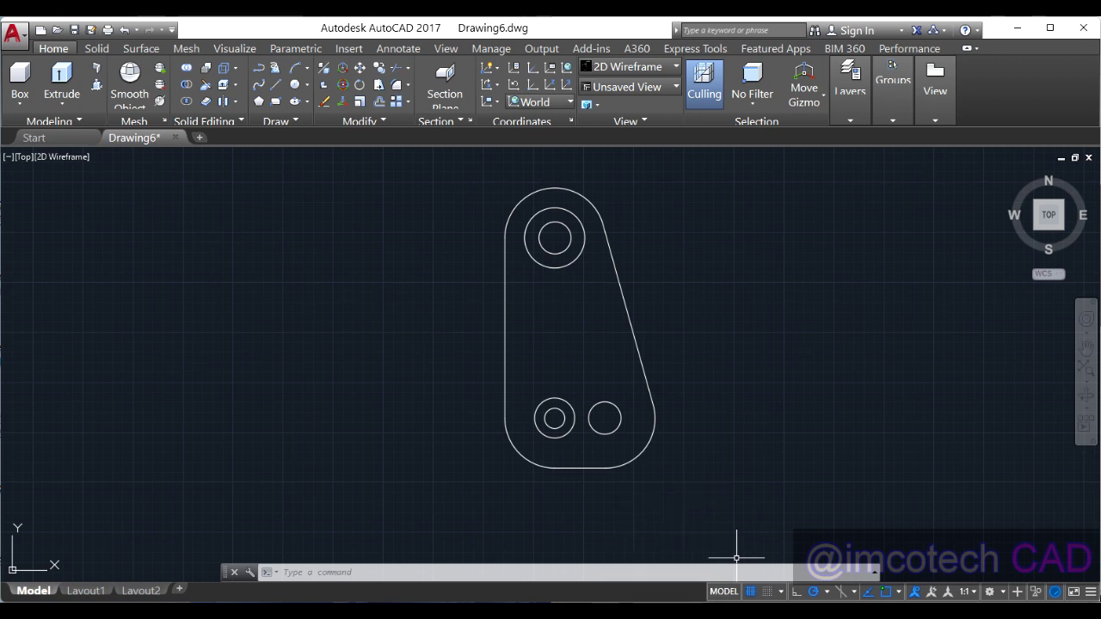
key("alt+Tab")
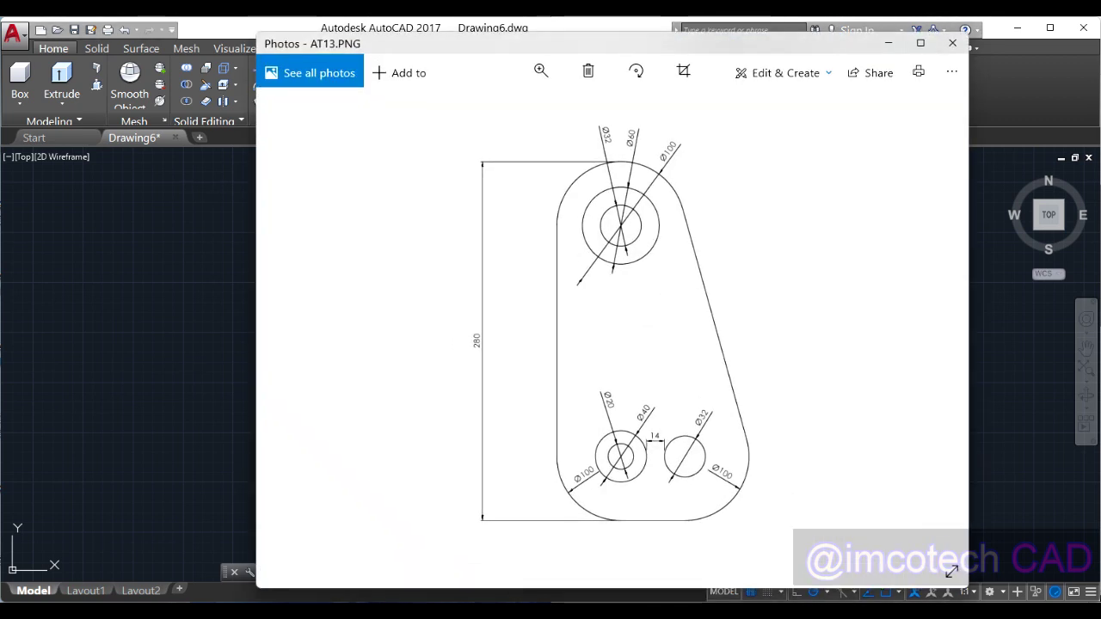
key("alt+Tab")
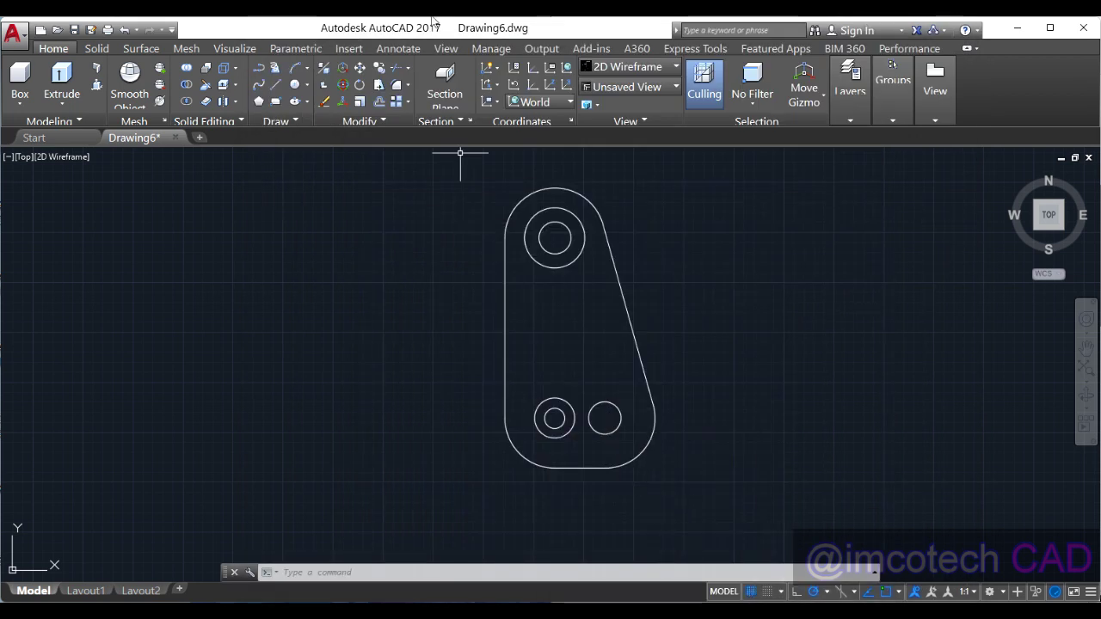
left_click(396, 49)
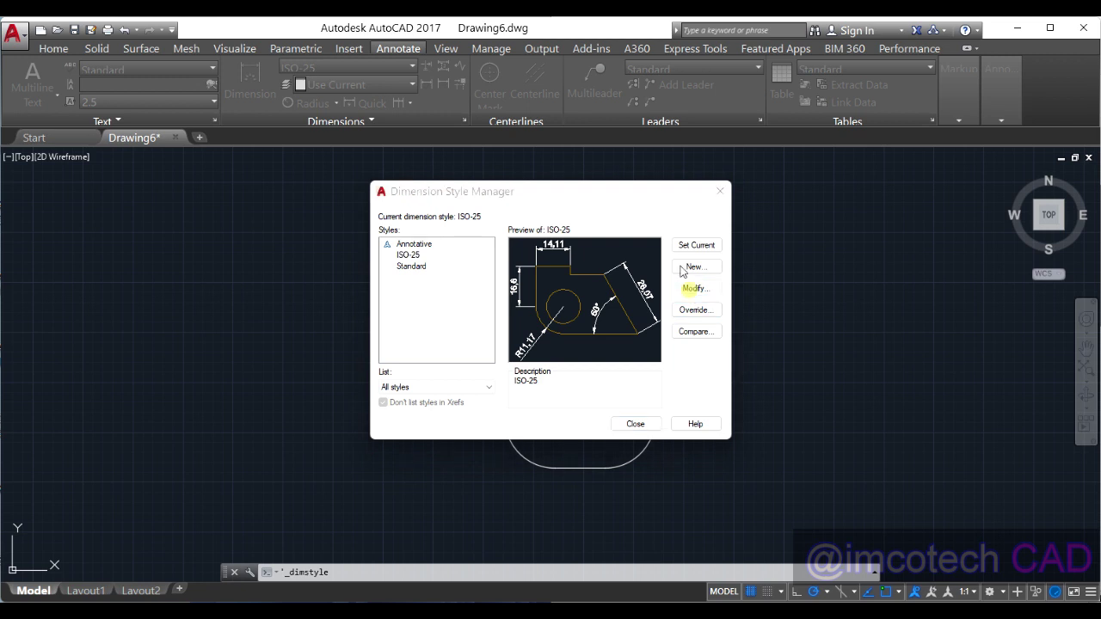
Set the ISO-25 dimension text to green, height 5, with ISO-standard alignment
left_click(693, 289)
left_click(472, 165)
left_click(497, 222)
left_click(480, 276)
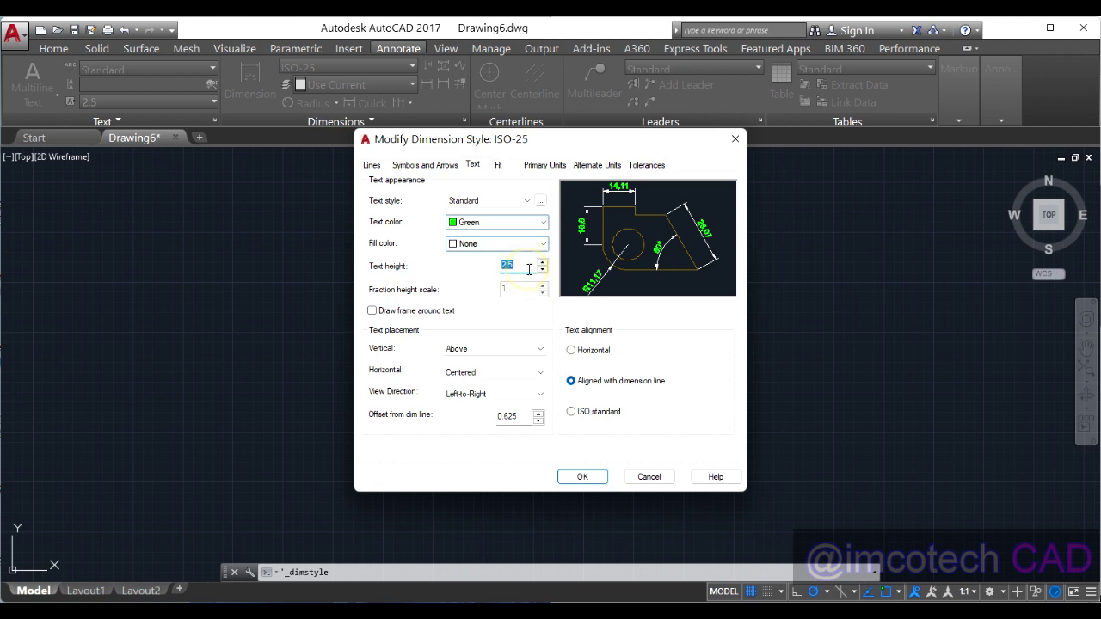
type("5")
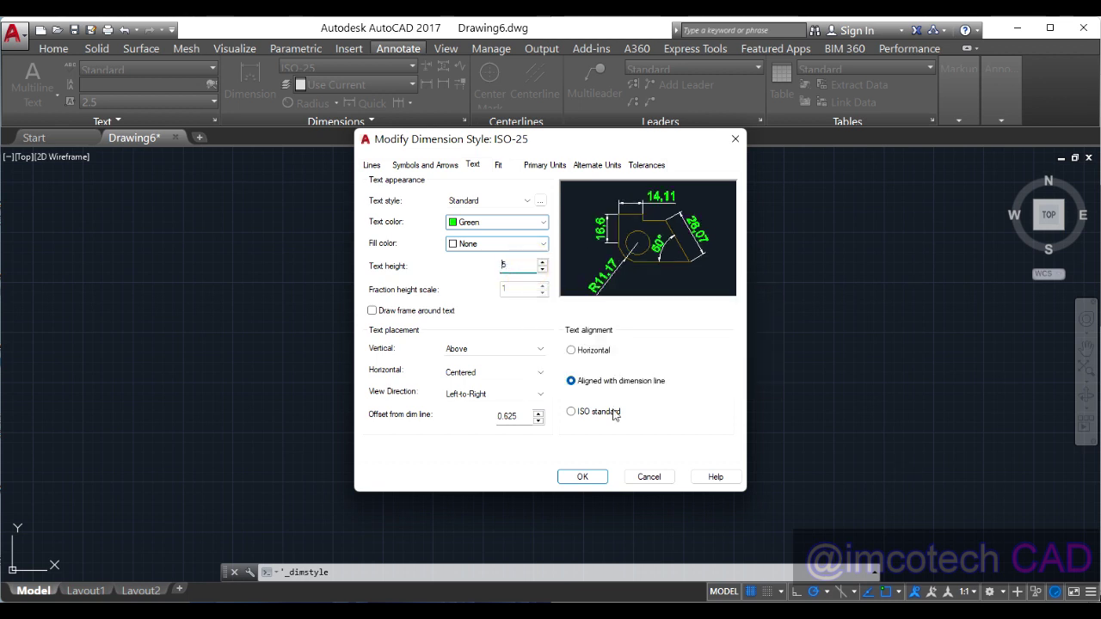
left_click(582, 415)
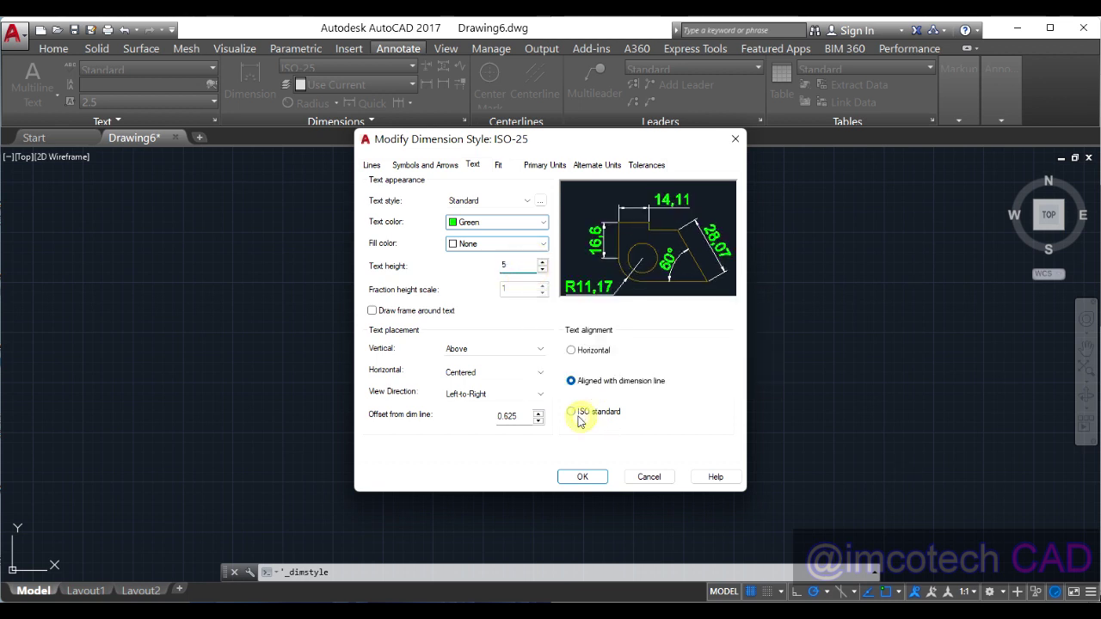
Make the ISO-25 dimension lines yellow and apply the style changes
left_click(371, 164)
left_click(490, 215)
left_click(486, 228)
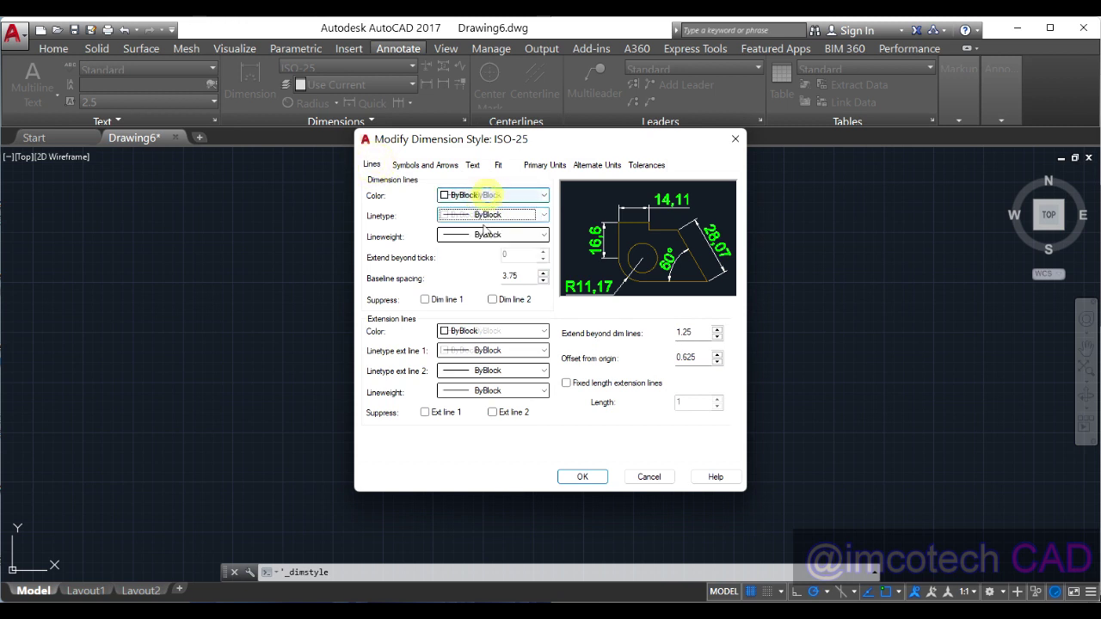
left_click(490, 195)
left_click(465, 242)
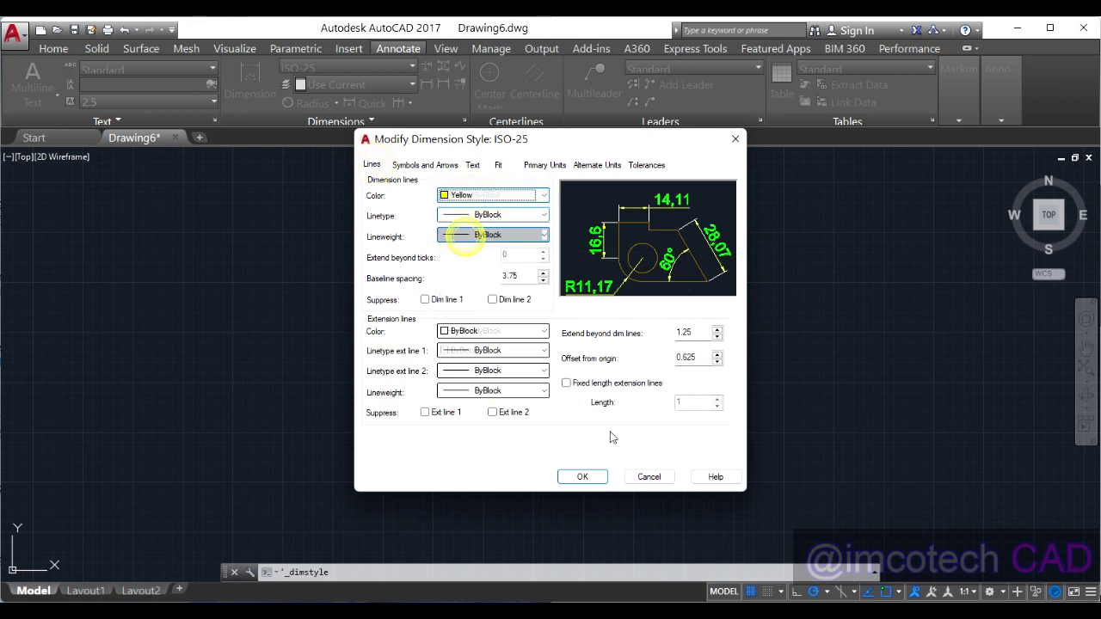
double_click(695, 356)
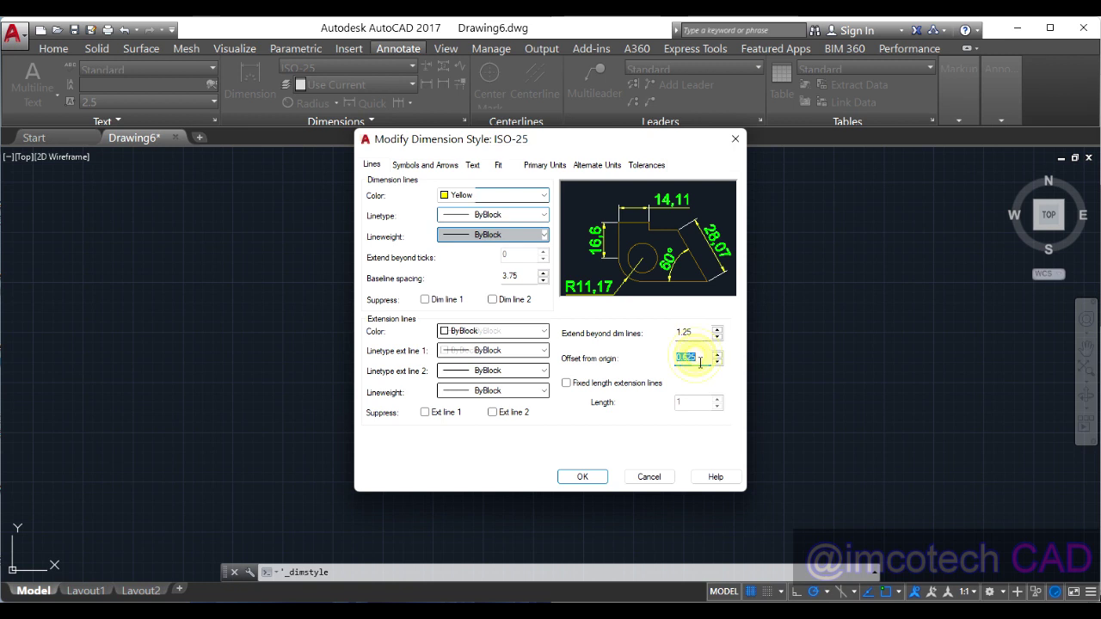
left_click(583, 477)
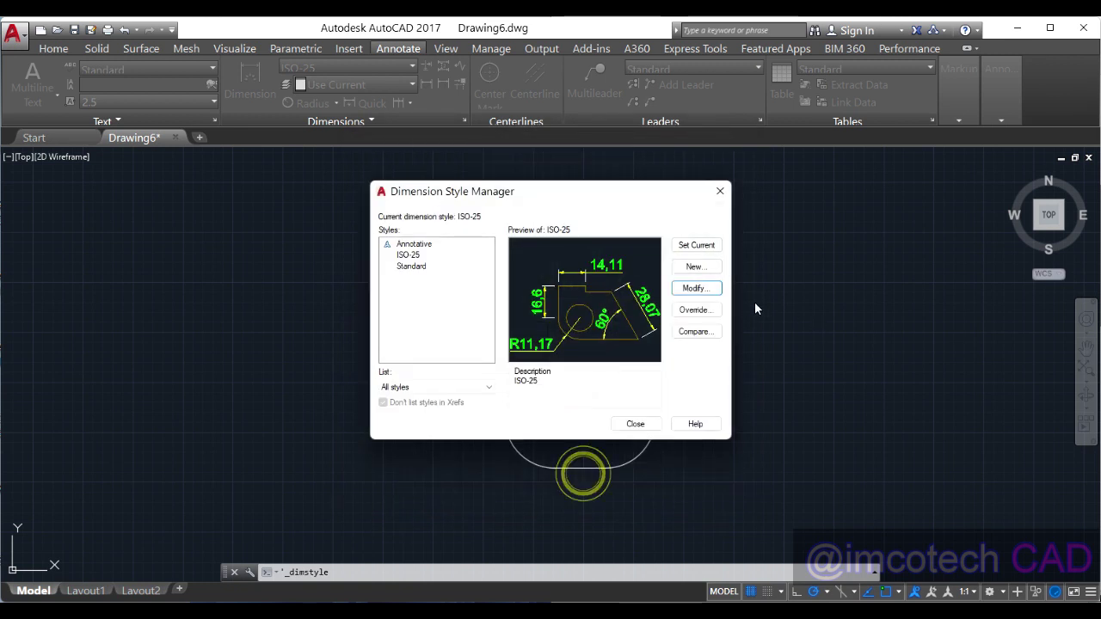
Close the style manager and dimension the top outer arc as Ø100
left_click(634, 424)
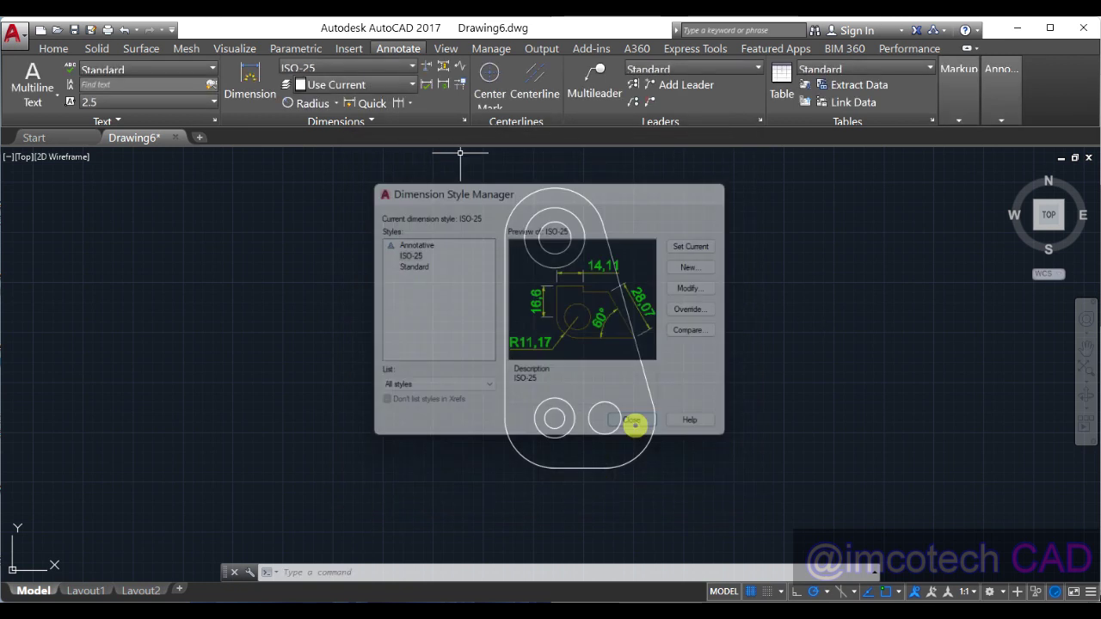
left_click(307, 103)
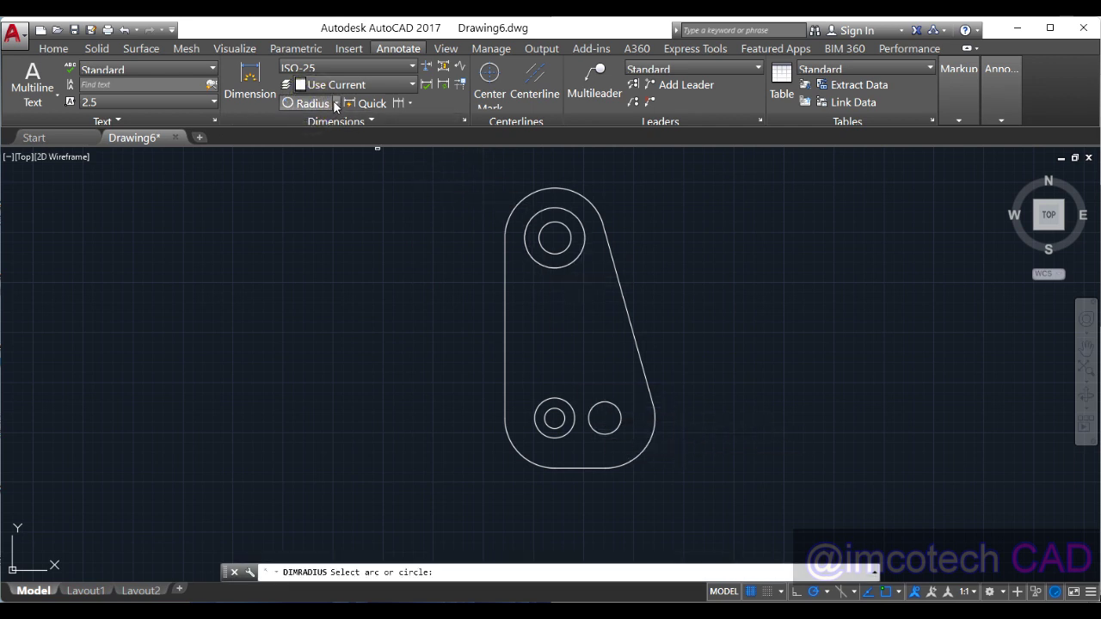
left_click(337, 103)
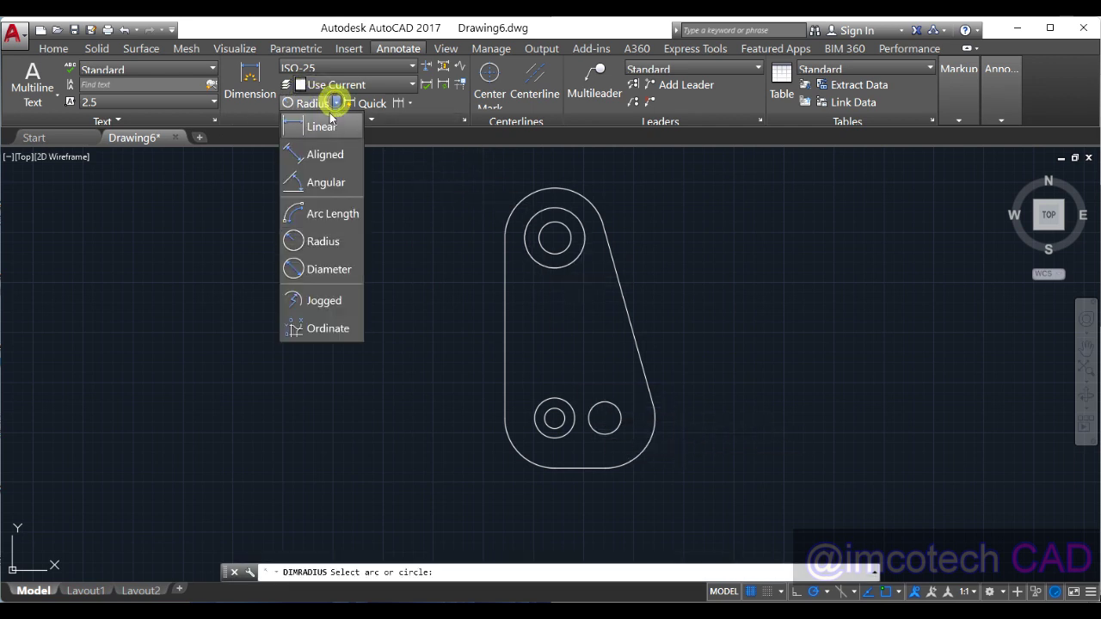
left_click(329, 269)
left_click(535, 188)
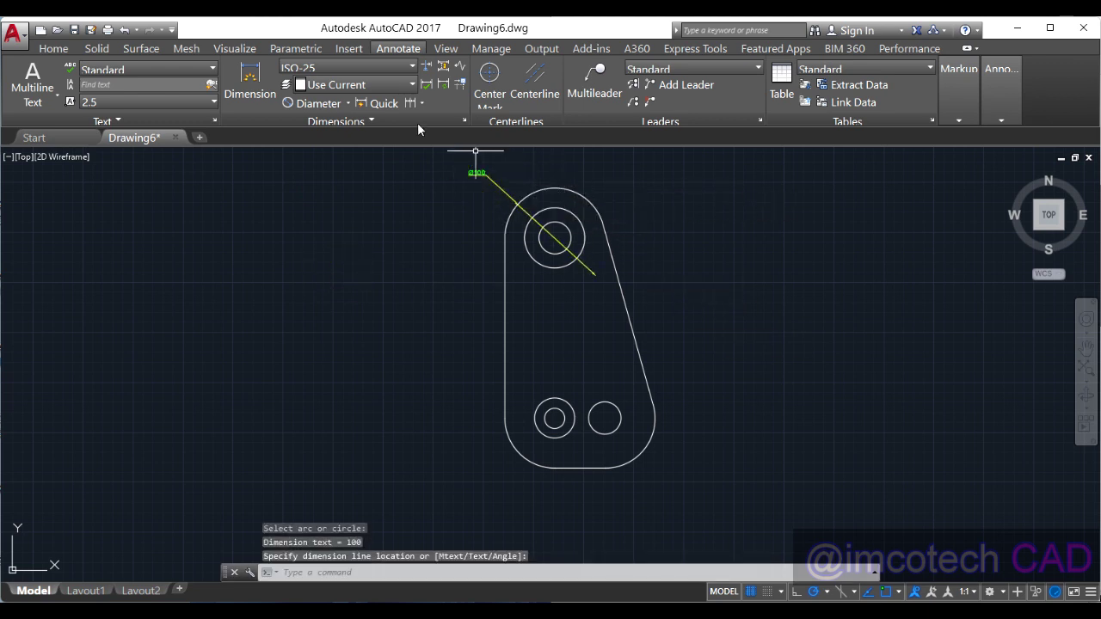
Add Ø60 and Ø32 diameter dimensions to the two top circles
left_click(310, 103)
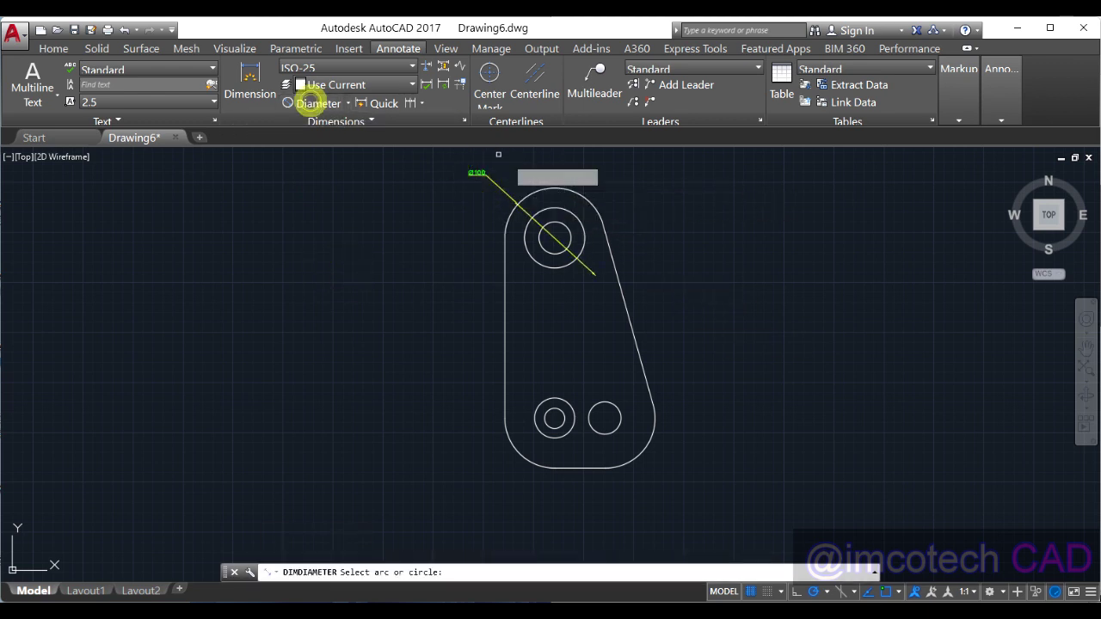
left_click(551, 207)
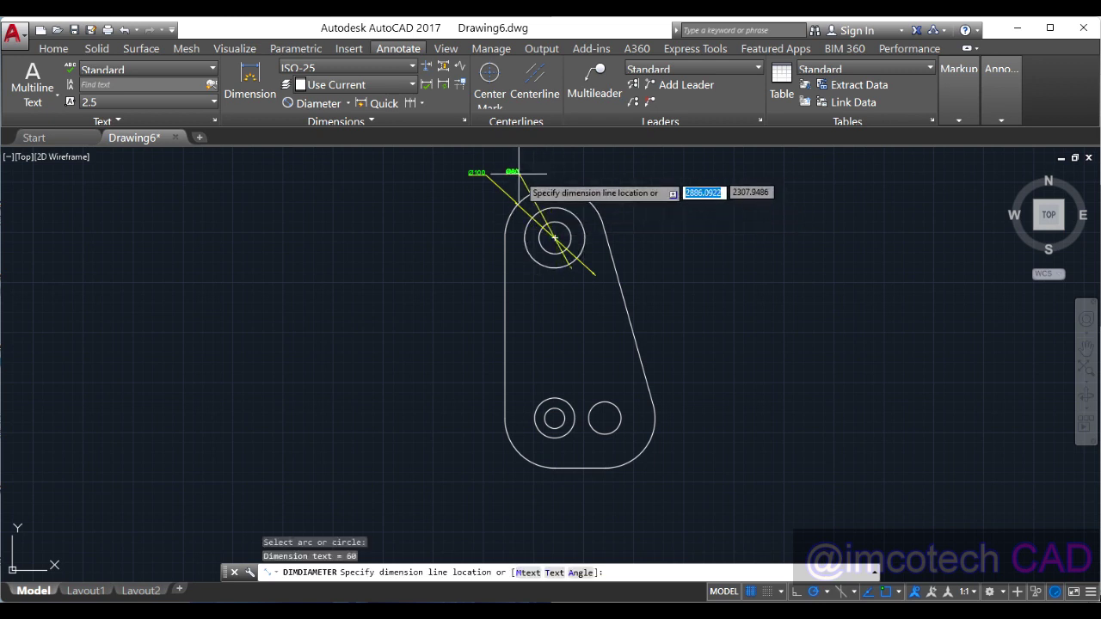
left_click(327, 103)
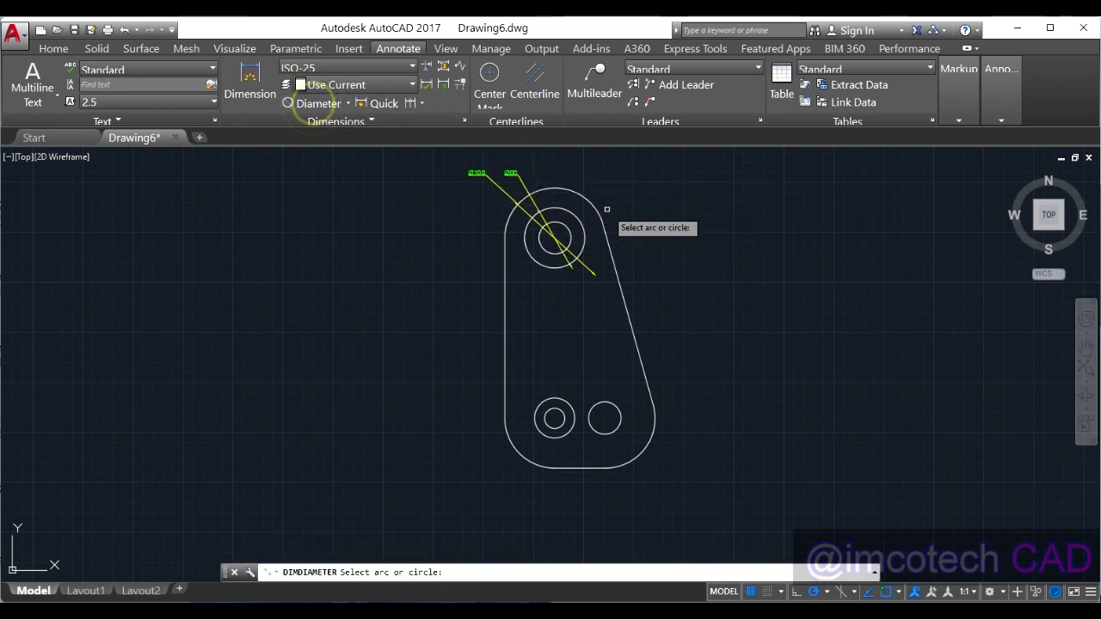
left_click(564, 226)
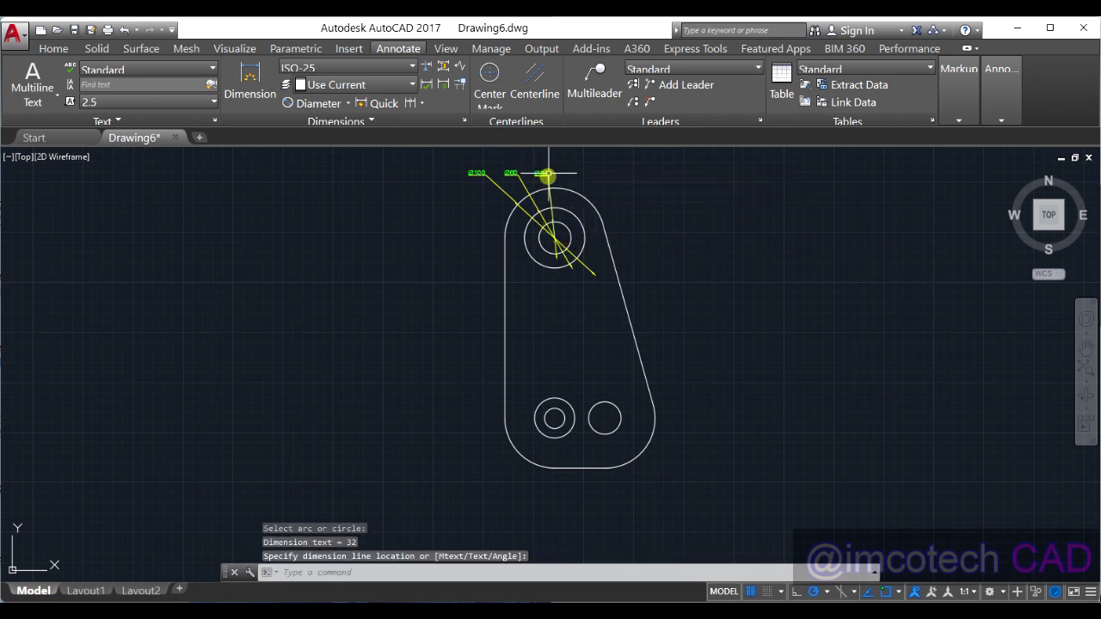
scroll(548, 175, "down", 2)
scroll(539, 161, "up", 4)
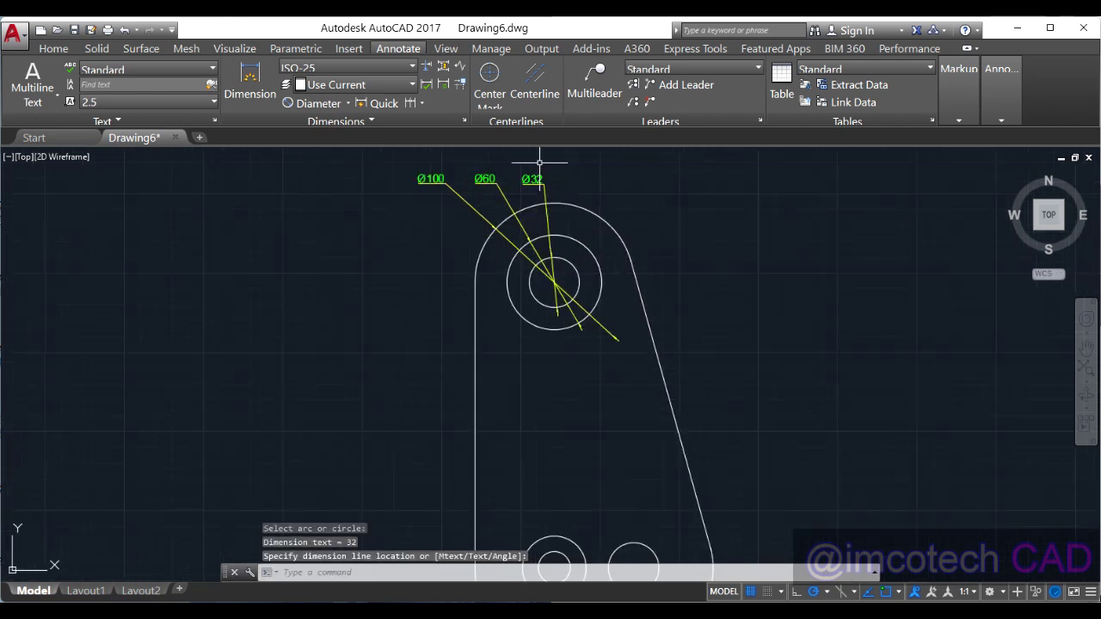
scroll(734, 250, "down", 1)
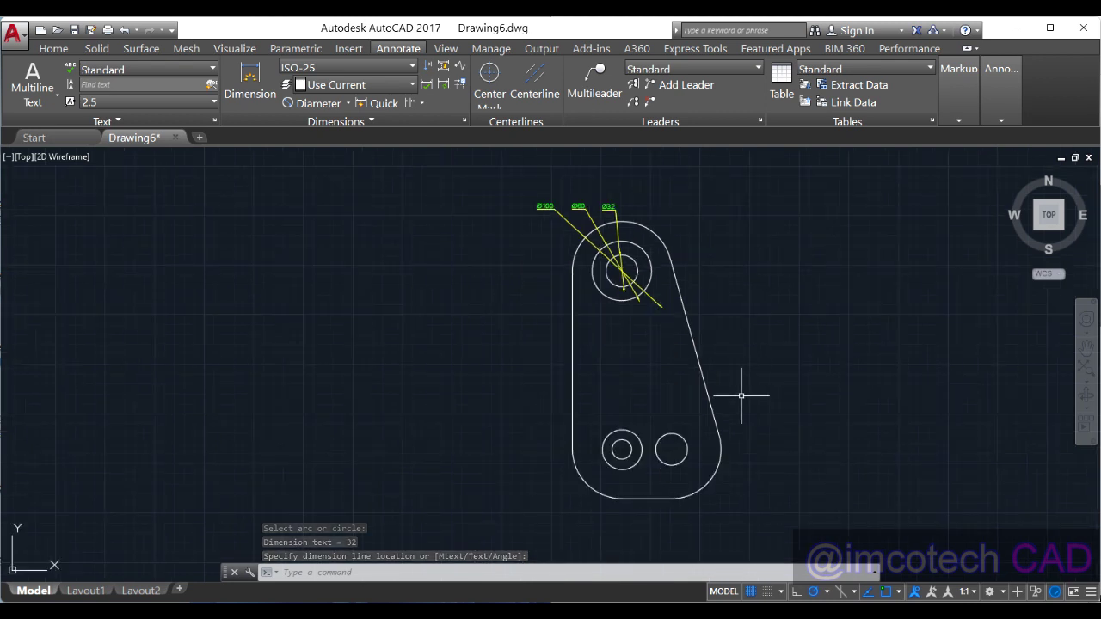
scroll(822, 411, "up", 2)
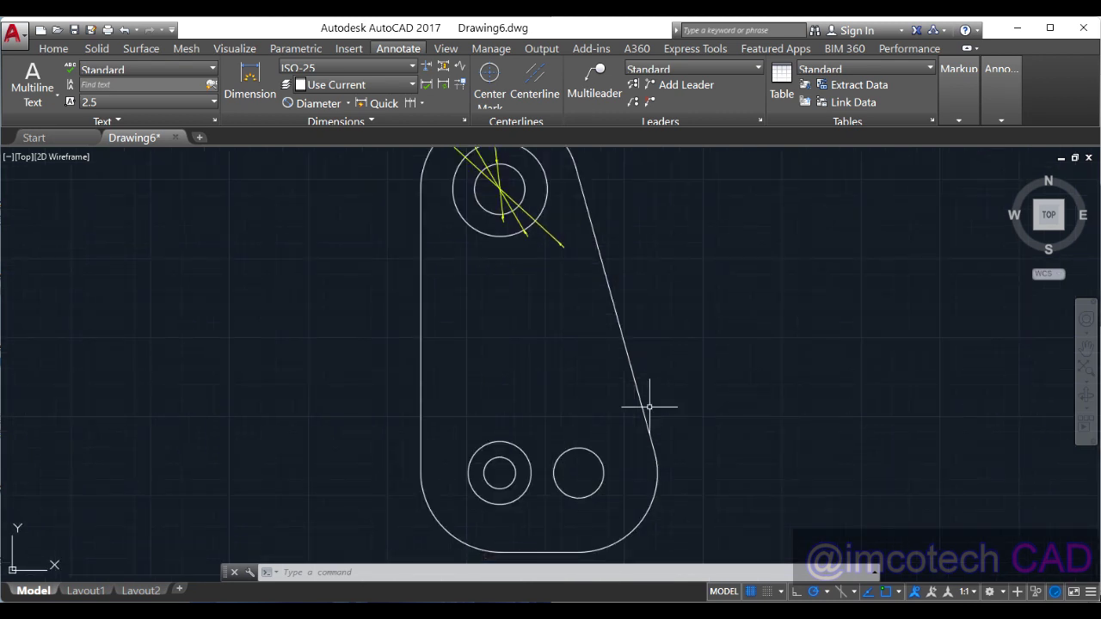
scroll(649, 407, "down", 2)
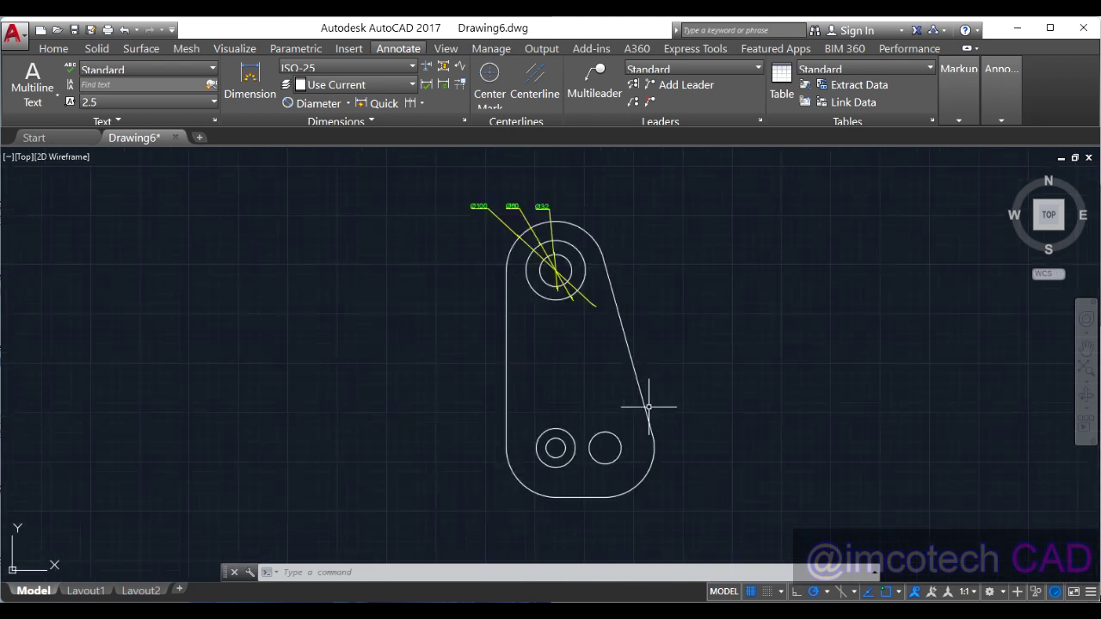
left_click(465, 119)
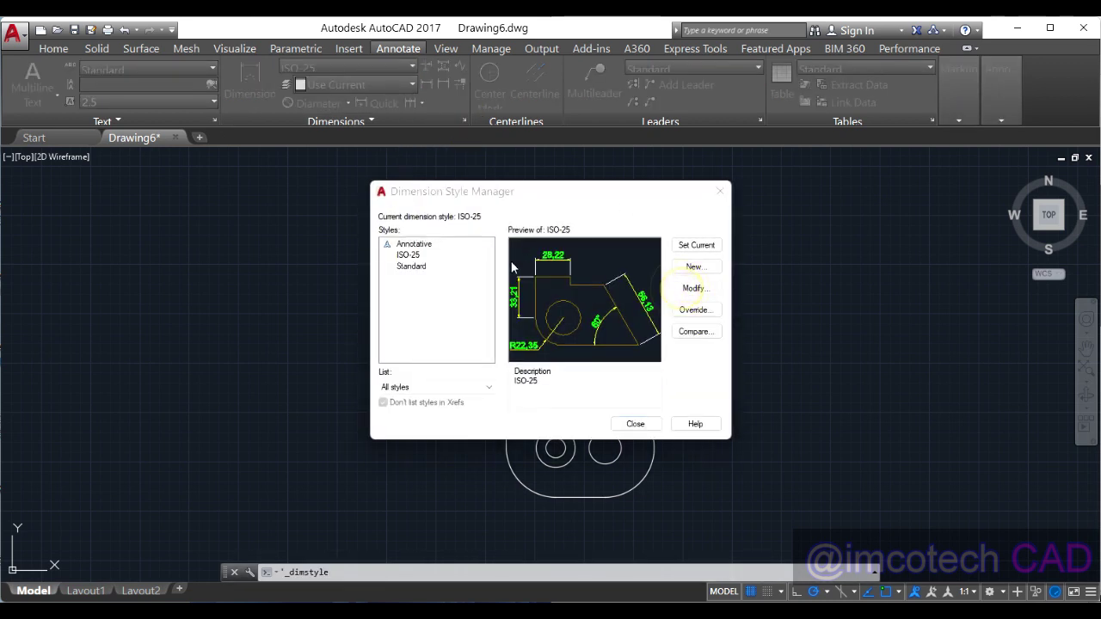
Raise the ISO-25 dimension text height to 7 and close the style dialogs
left_click(693, 288)
left_click(473, 164)
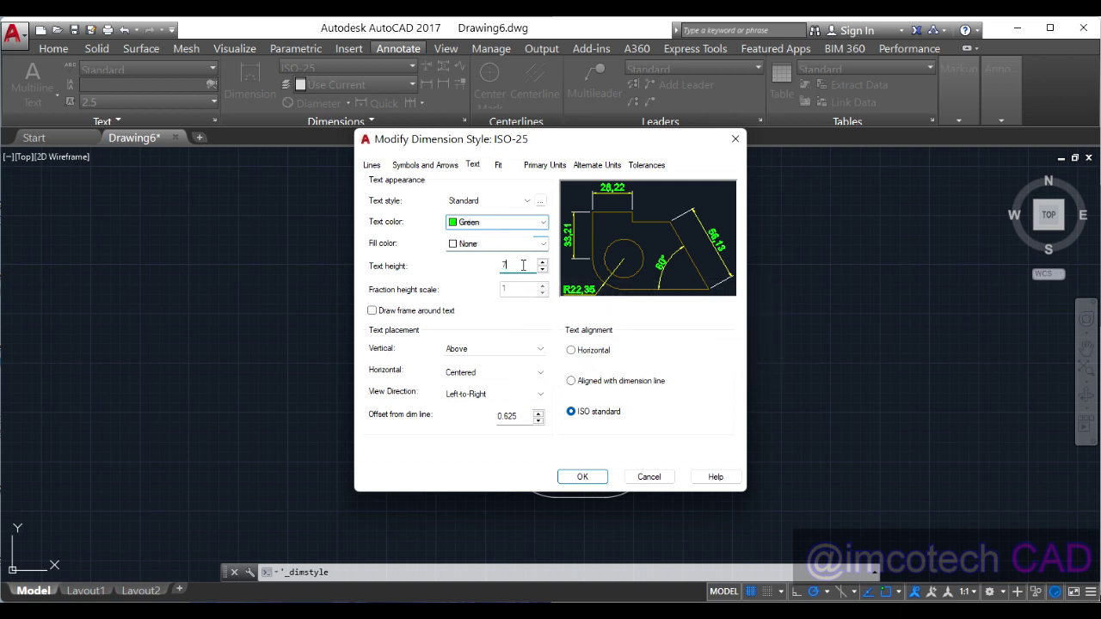
type("7")
left_click(581, 477)
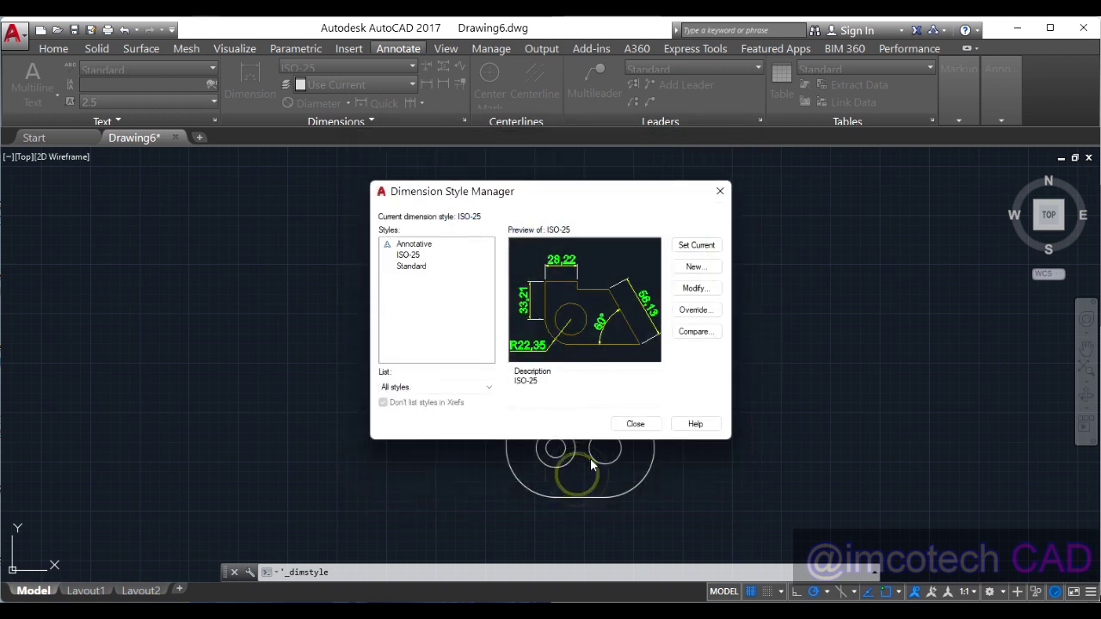
left_click(636, 425)
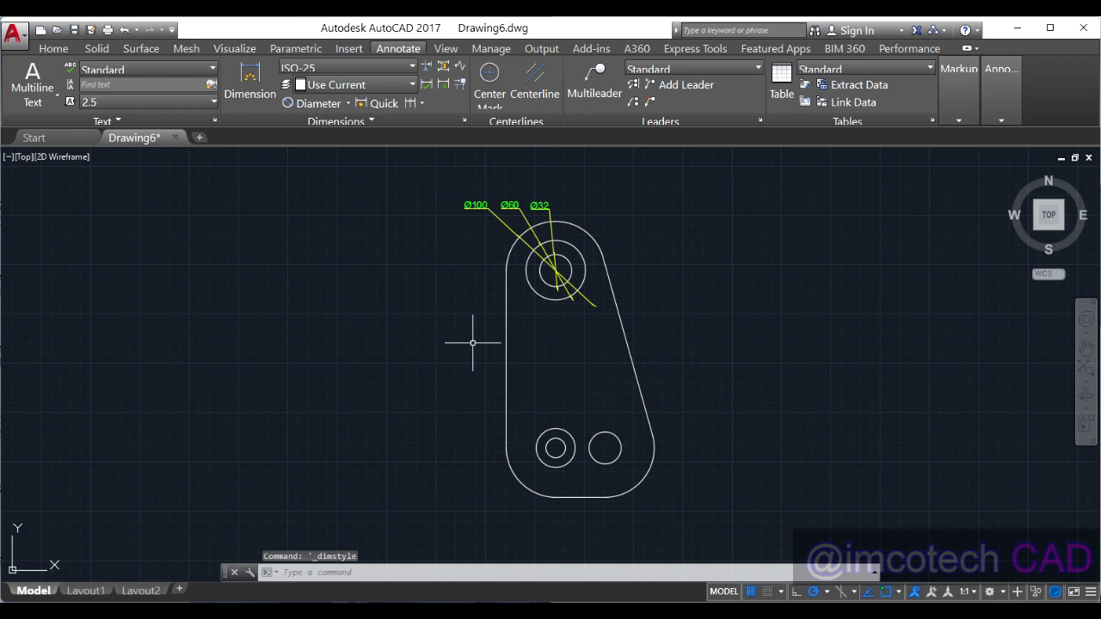
Dimension the bottom-right and bottom-left end arcs, each as Ø100
left_click(308, 104)
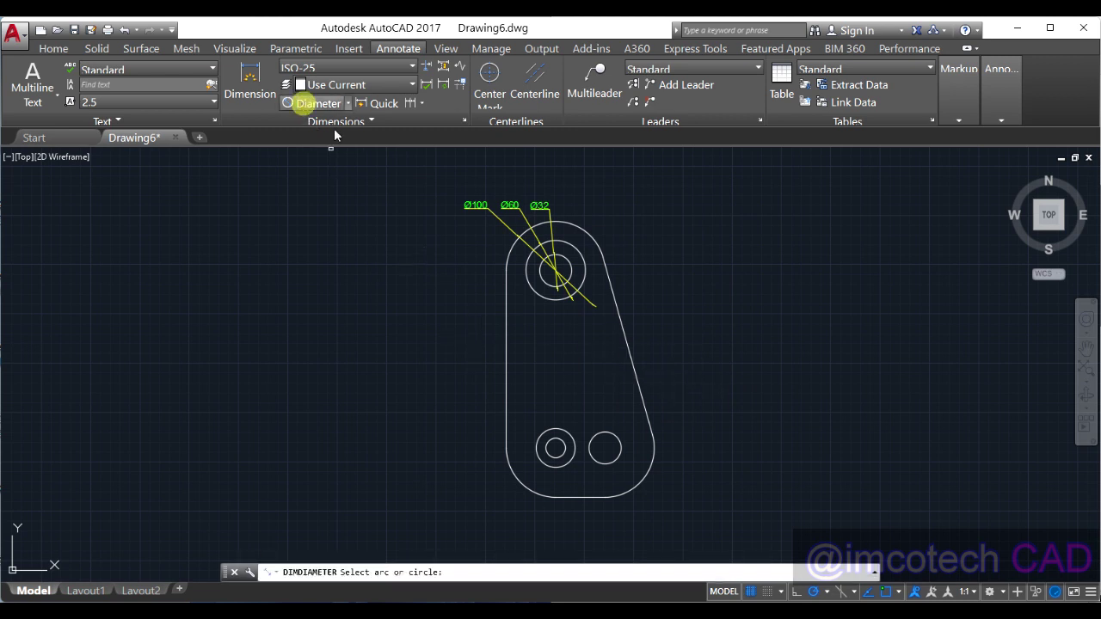
left_click(643, 480)
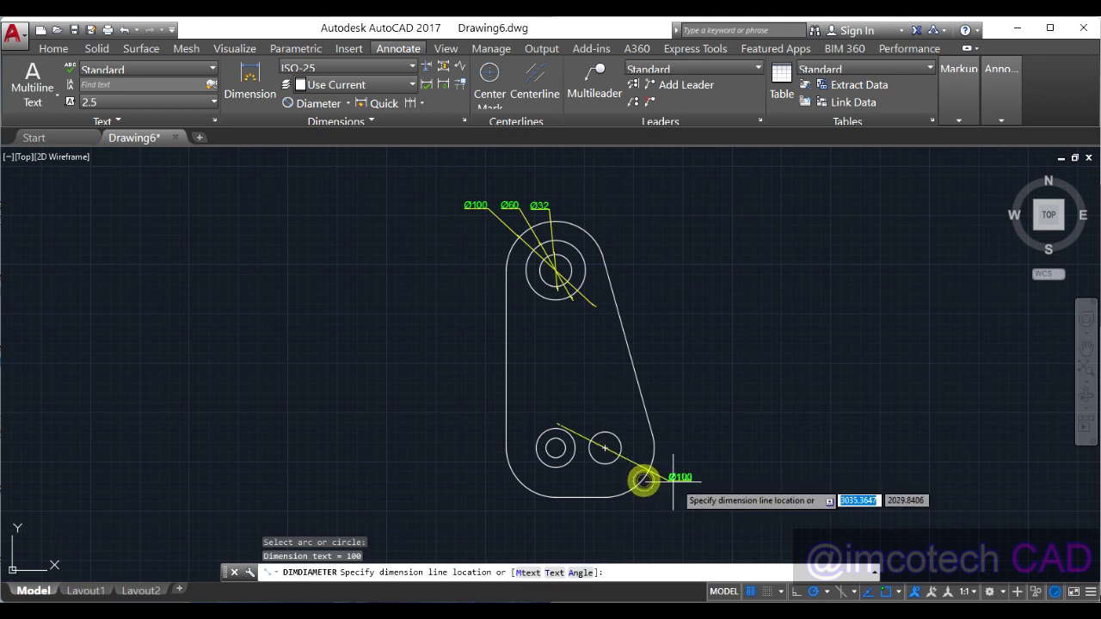
left_click(662, 499)
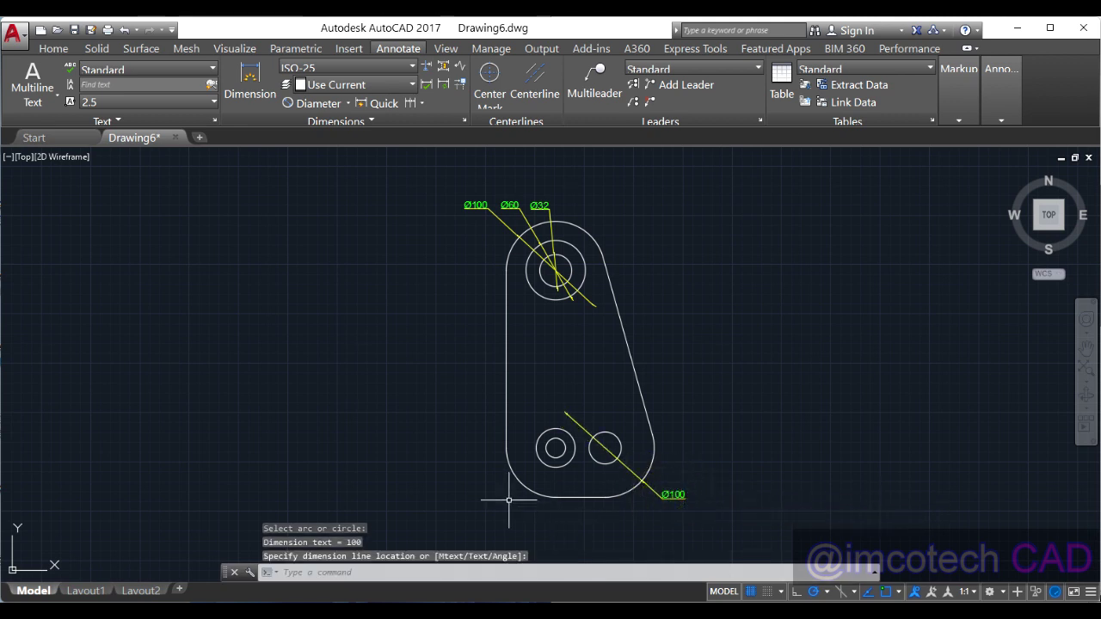
key("Return")
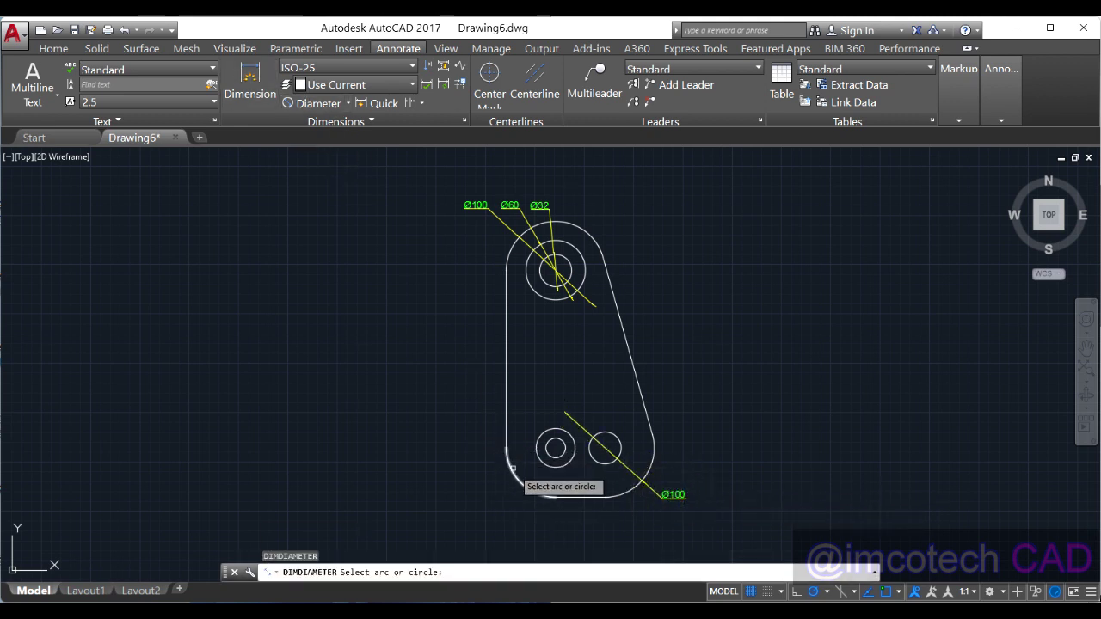
left_click(512, 469)
left_click(487, 487)
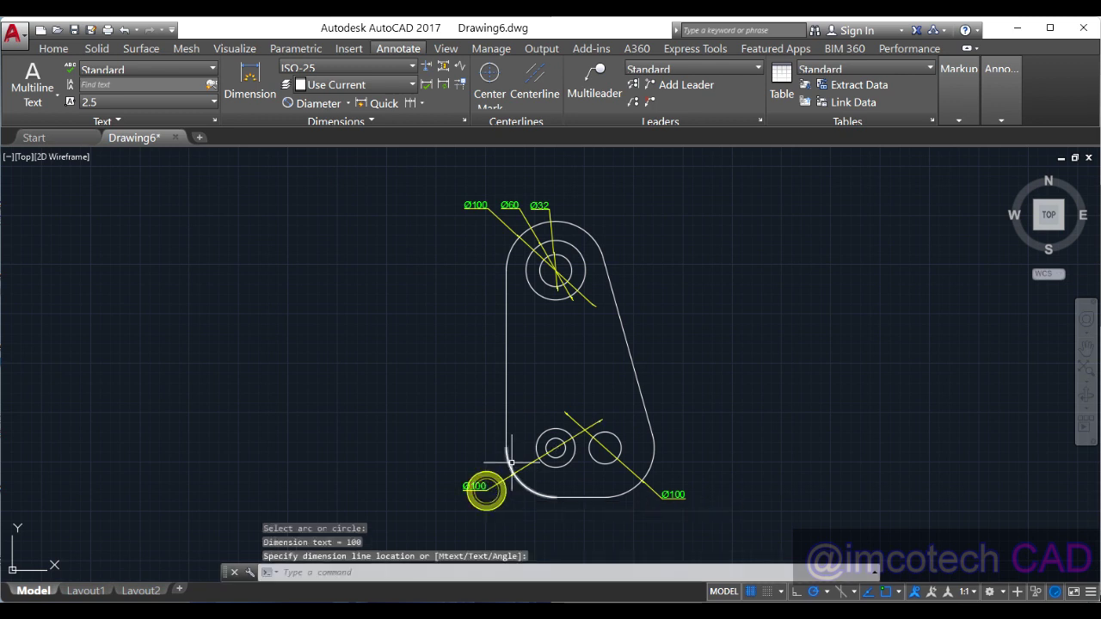
Dimension the lower-left hole Ø40 and Ø20, then check the AT13.PNG reference
key("Return")
left_click(544, 433)
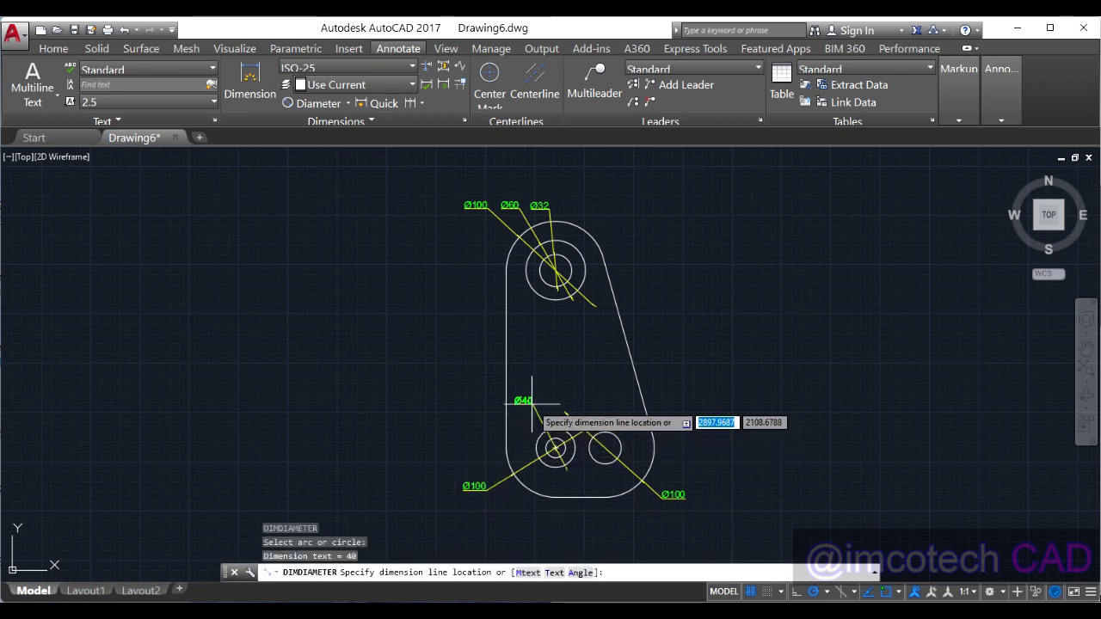
left_click(528, 406)
key("Return")
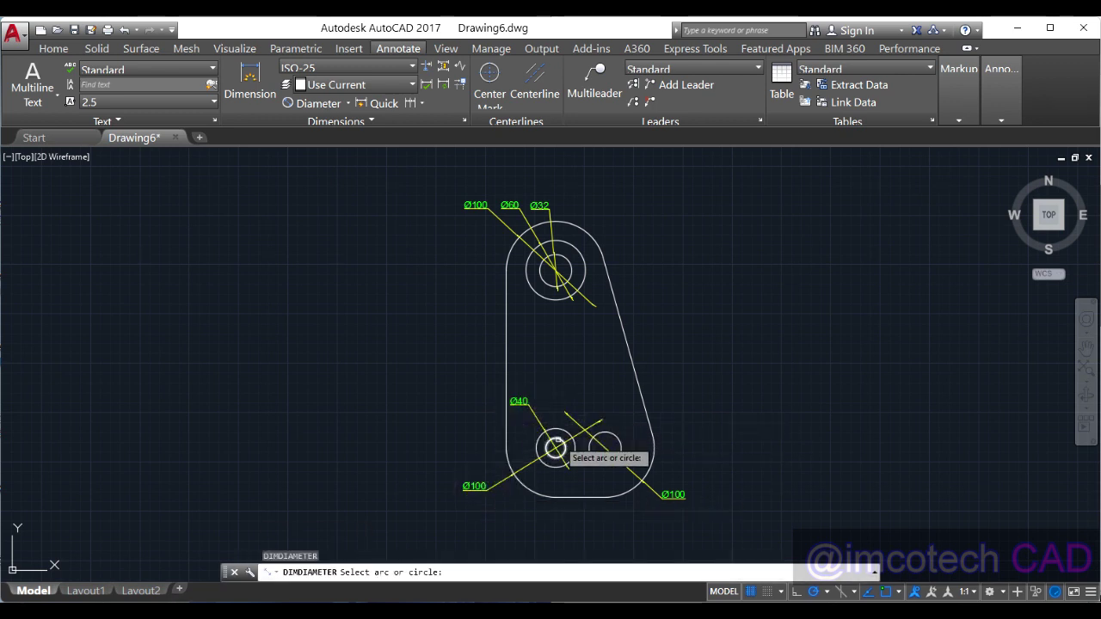
left_click(542, 443)
left_click(550, 408)
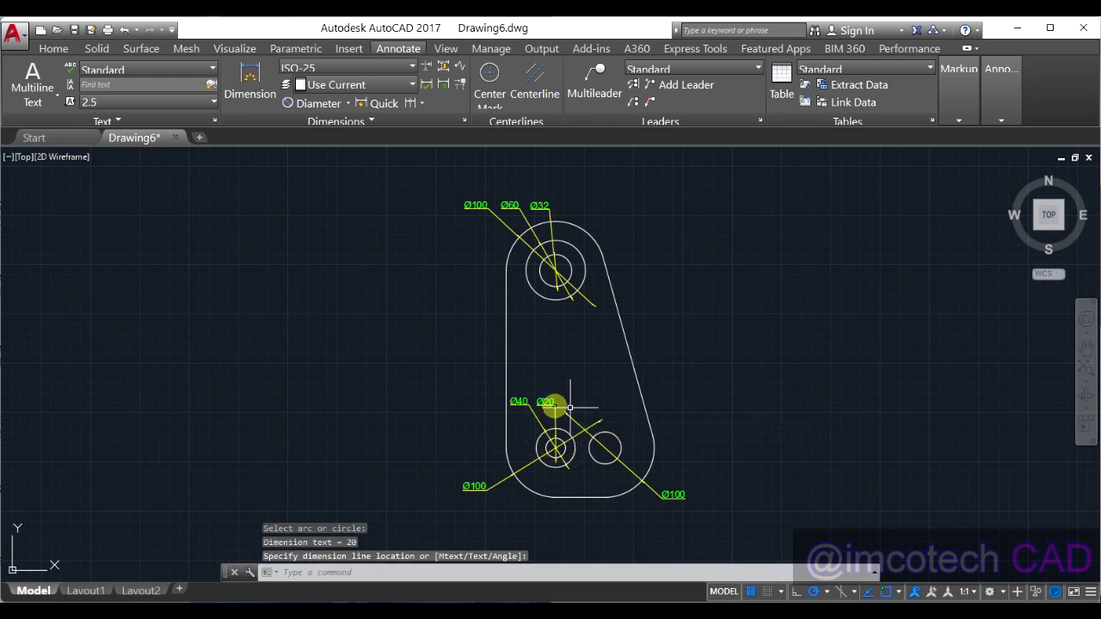
left_click(714, 618)
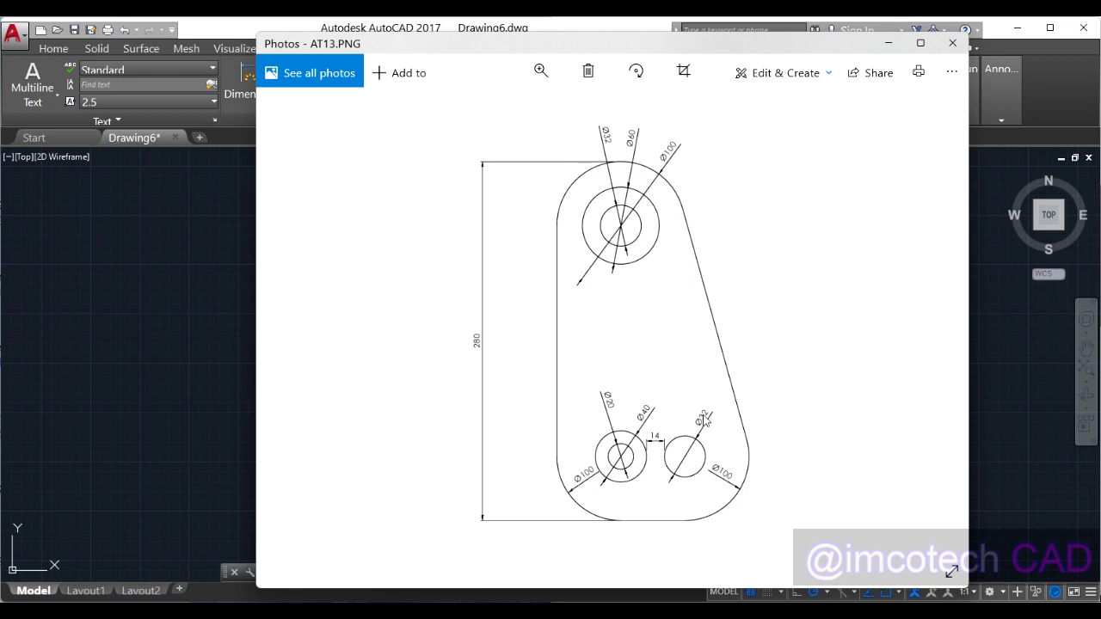
key("alt+Tab")
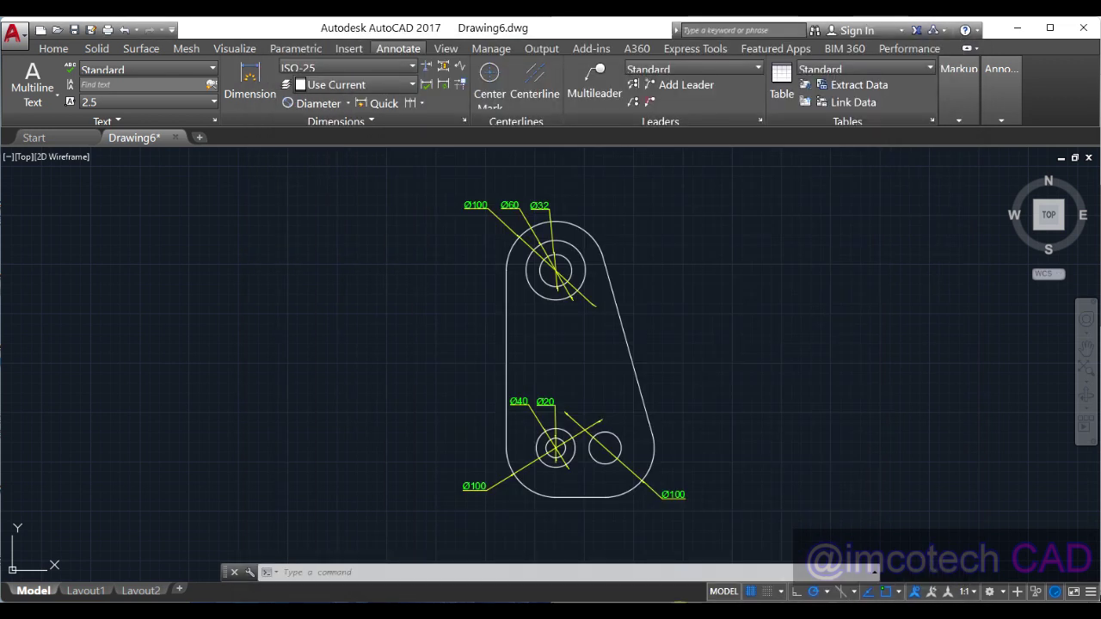
Place a Ø32 diameter dimension above and right of the lower-right hole
key("Return")
left_click(620, 443)
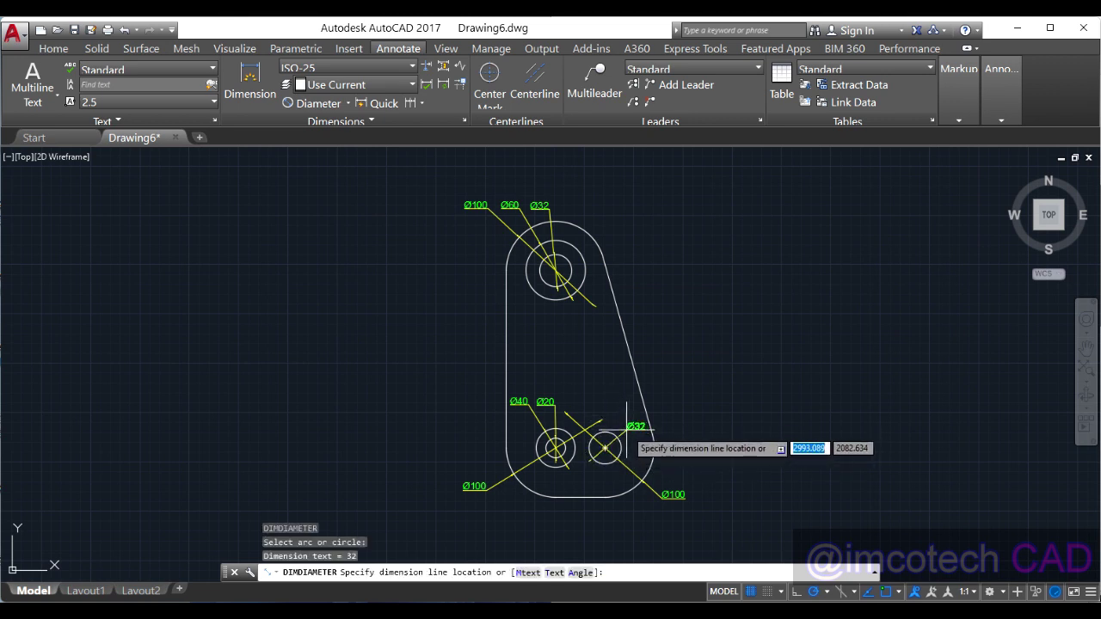
left_click(629, 428)
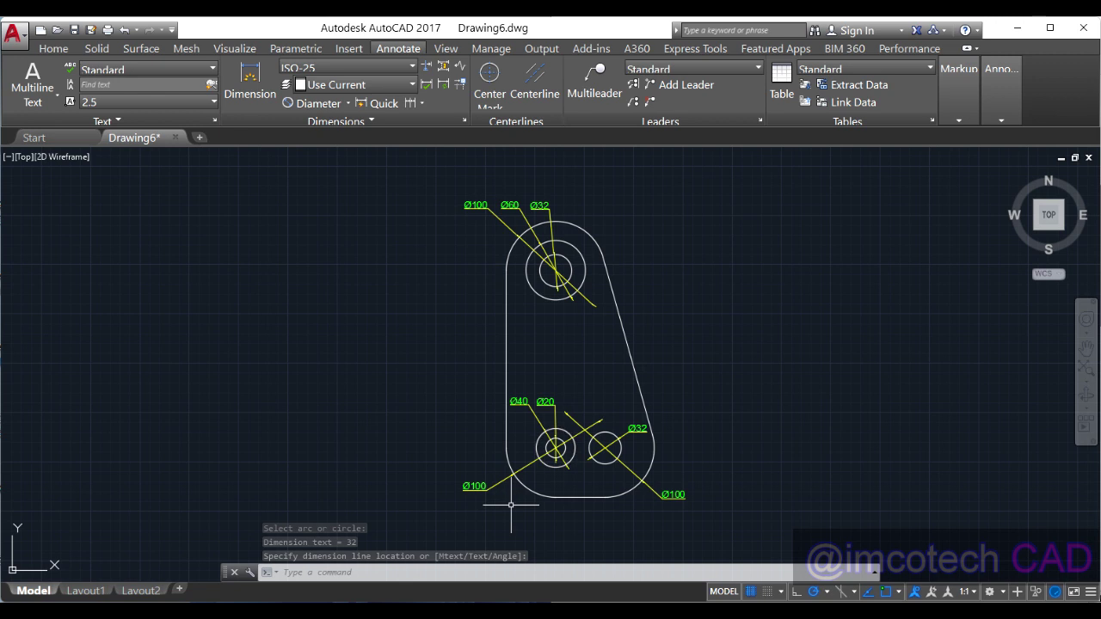
Add a 14 linear dimension from the Ø40 circle's right edge to the Ø32 circle's left edge, placed below
left_click(348, 102)
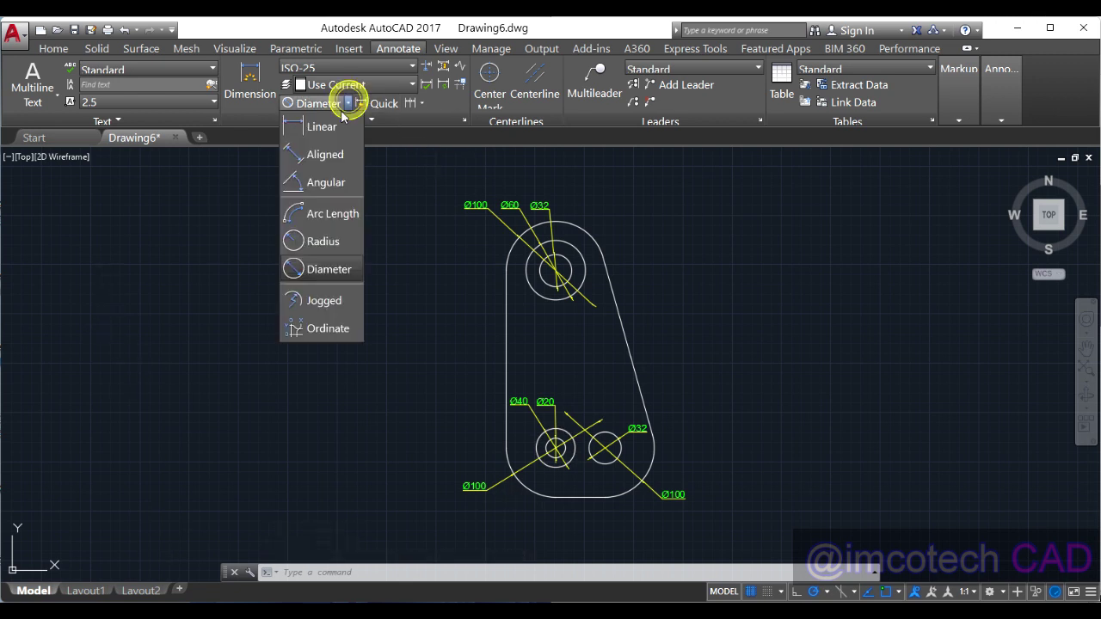
left_click(322, 127)
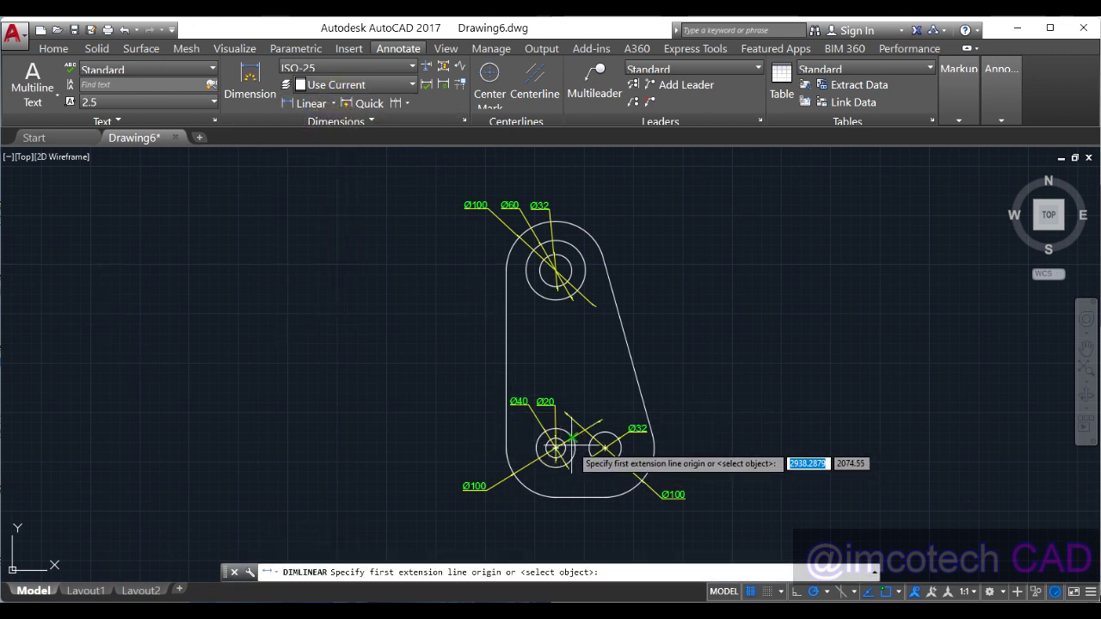
scroll(581, 447, "down", 1)
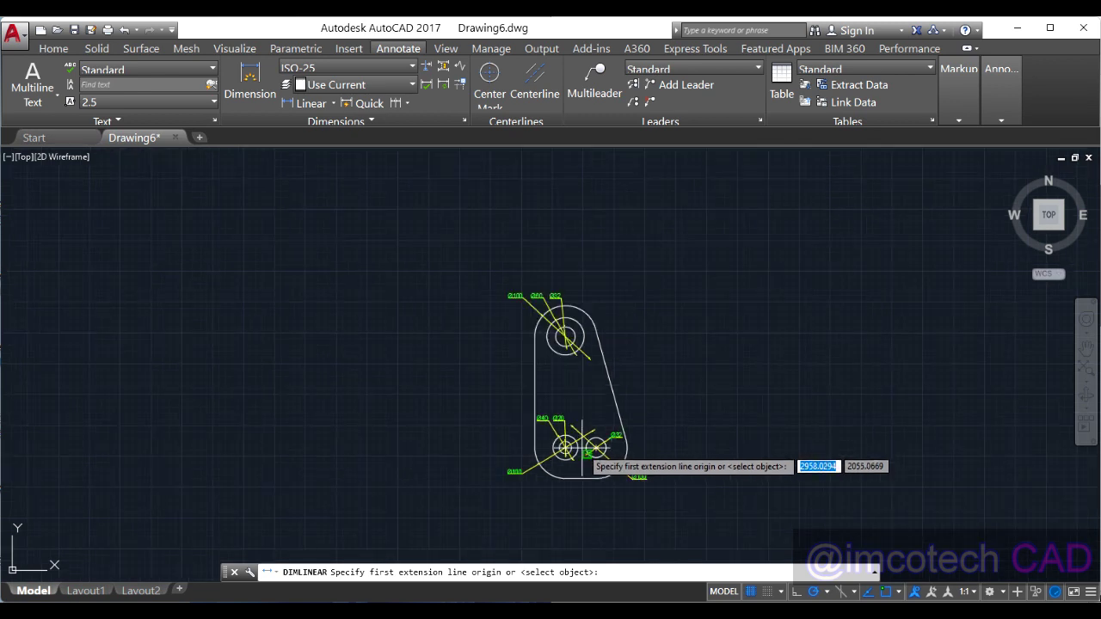
scroll(582, 447, "up", 5)
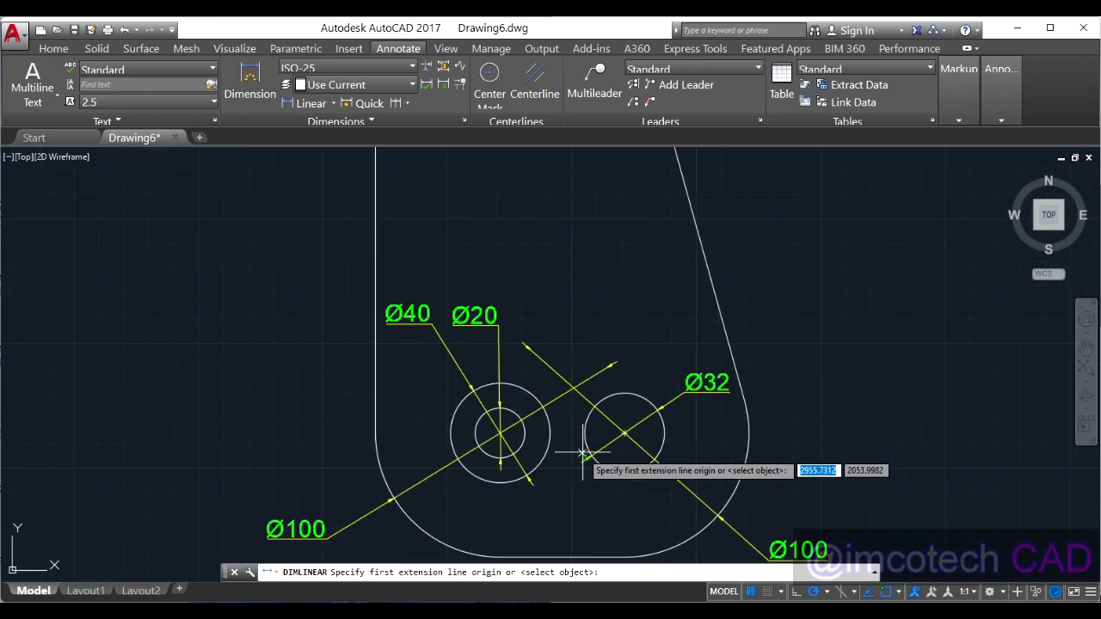
left_click(538, 433)
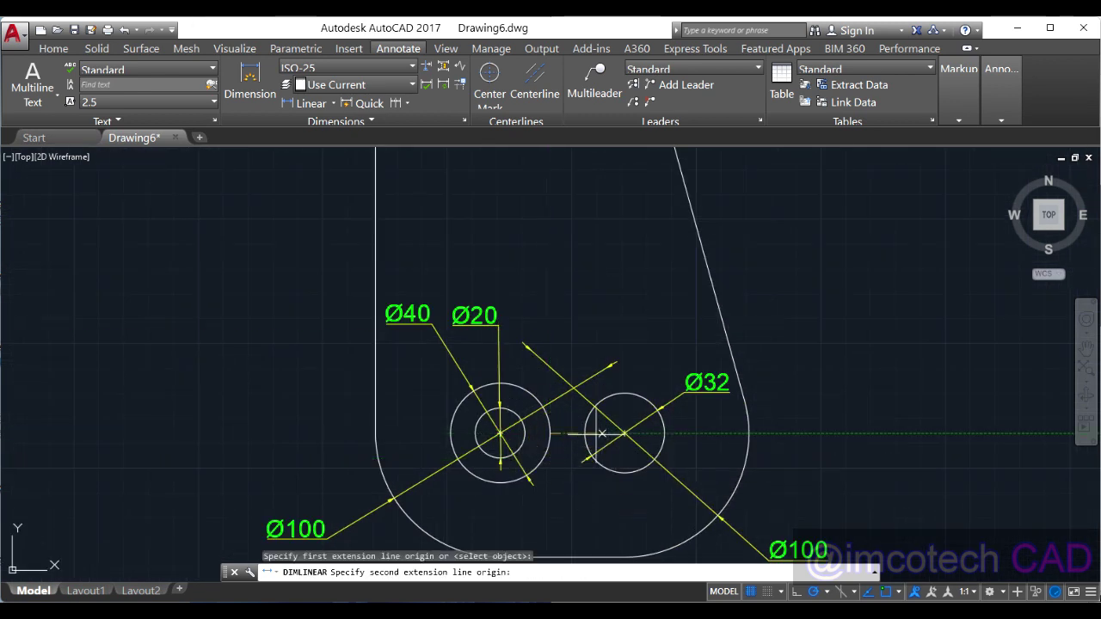
left_click(586, 432)
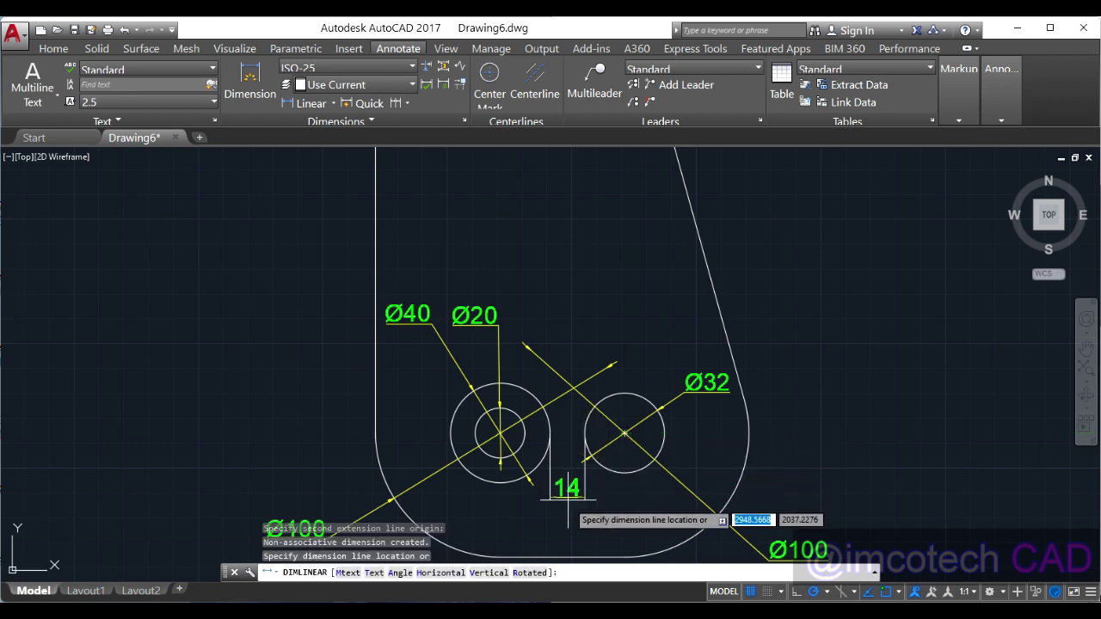
left_click(566, 509)
scroll(647, 389, "up", 3)
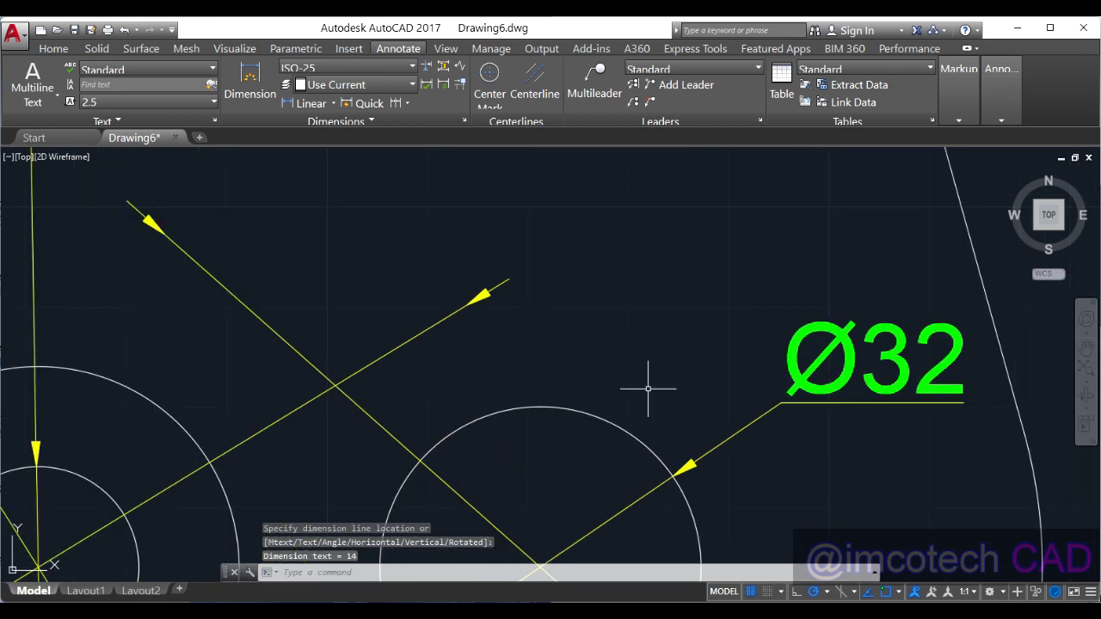
scroll(668, 286, "down", 8)
scroll(639, 238, "up", 2)
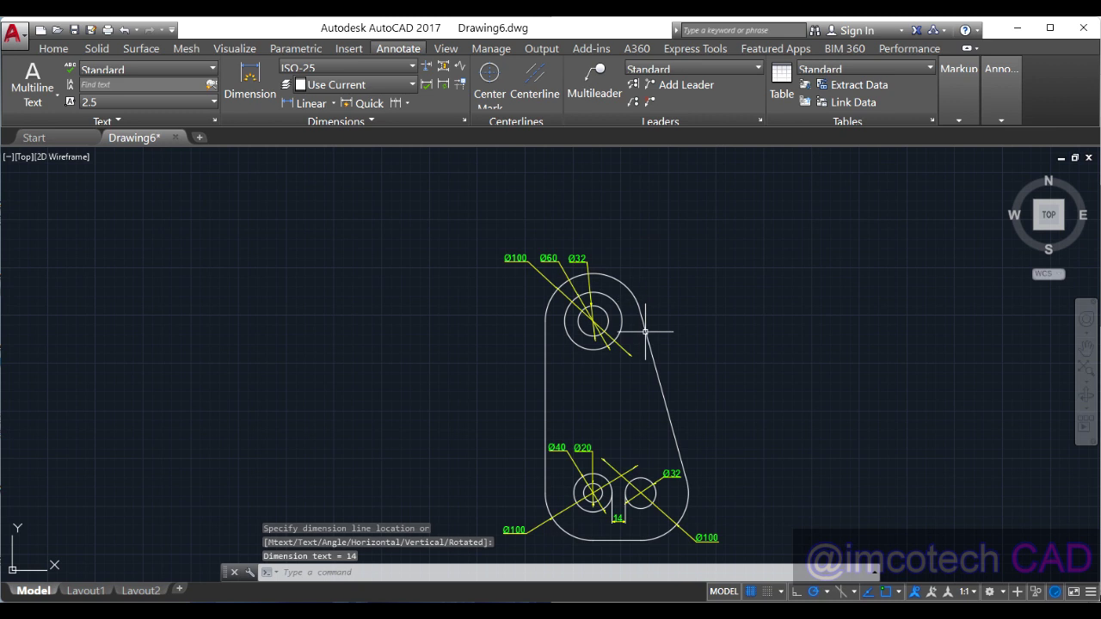
Dimension the plate's overall height as 280, from the upper circle's top to the bottom edge
left_click(314, 104)
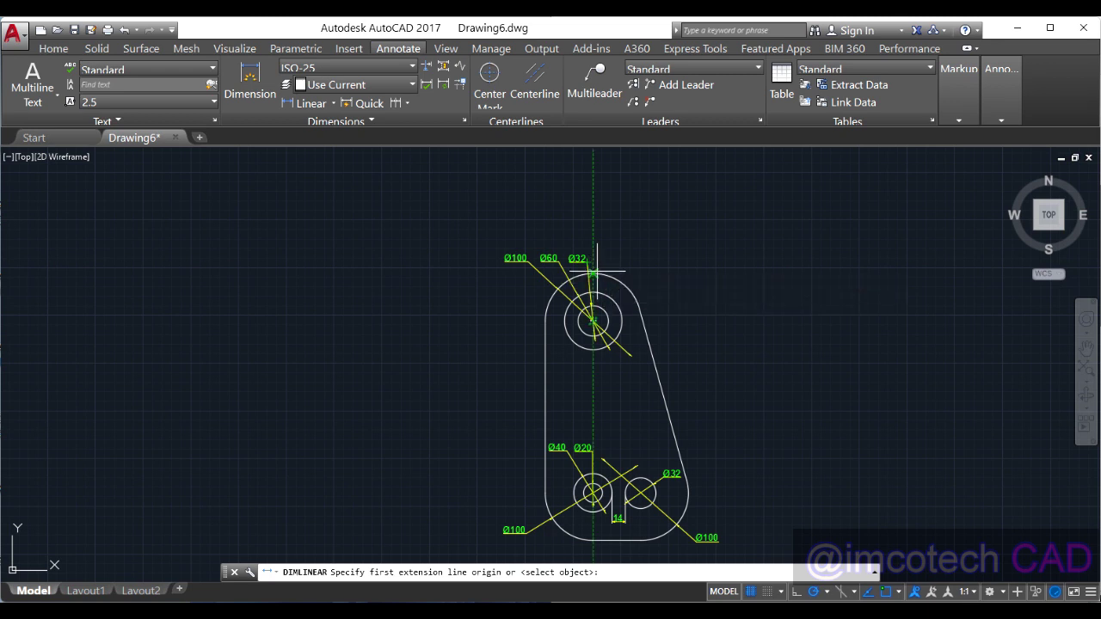
left_click(592, 273)
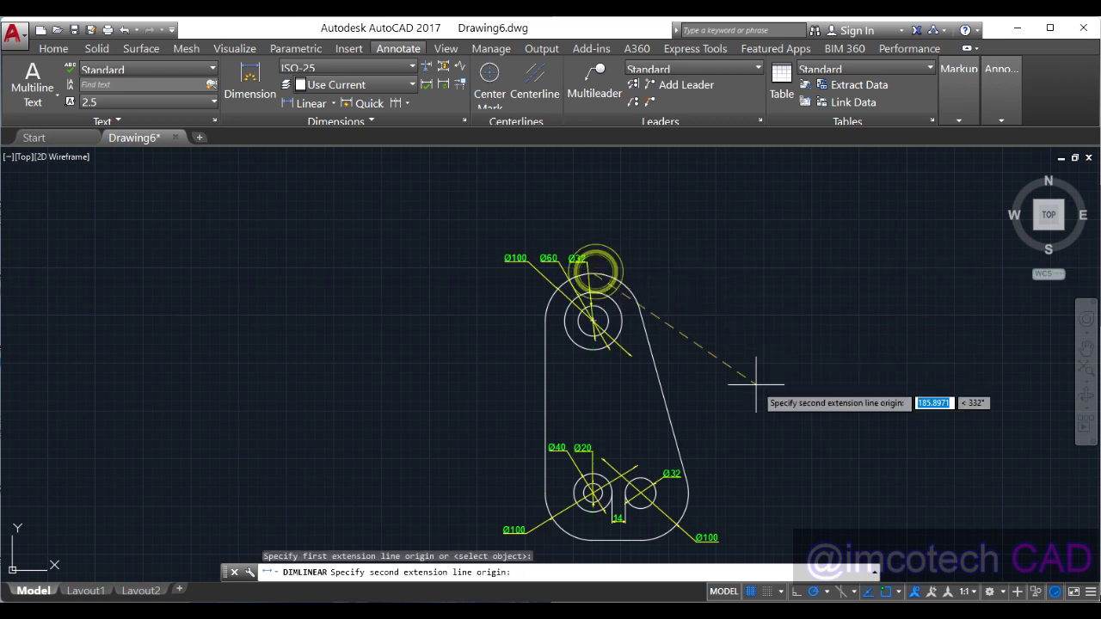
left_click(593, 541)
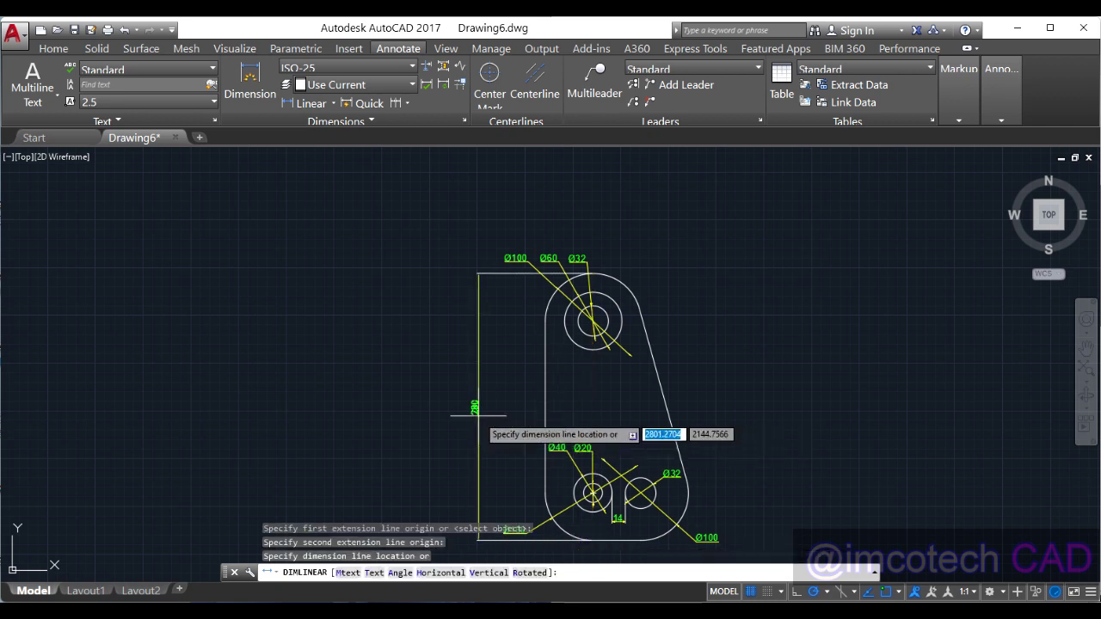
scroll(593, 532, "up", 2)
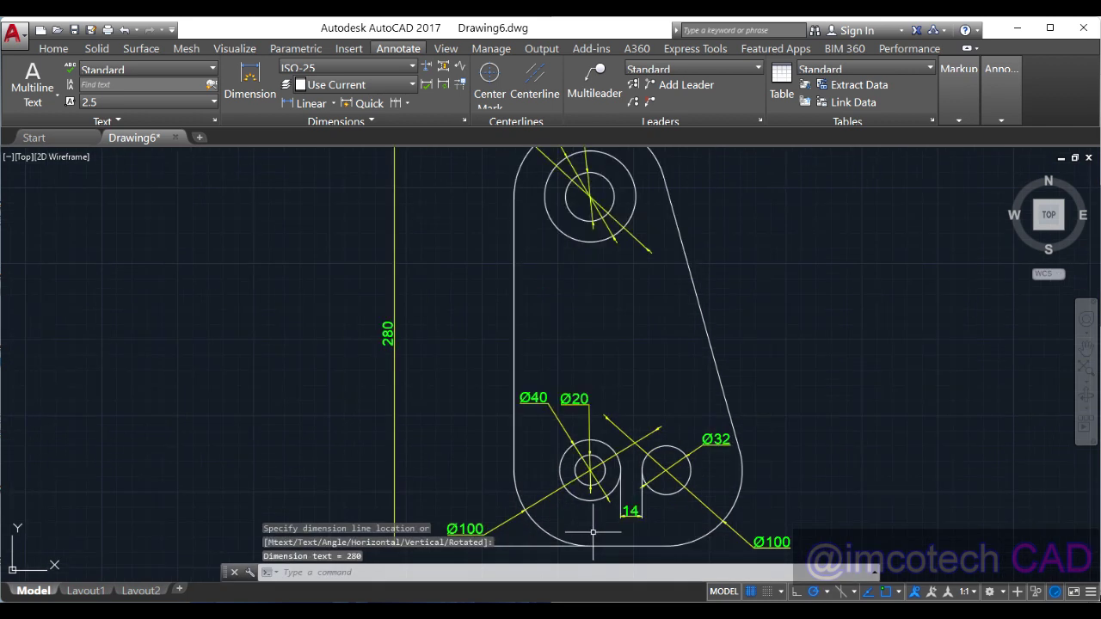
scroll(708, 335, "down", 2)
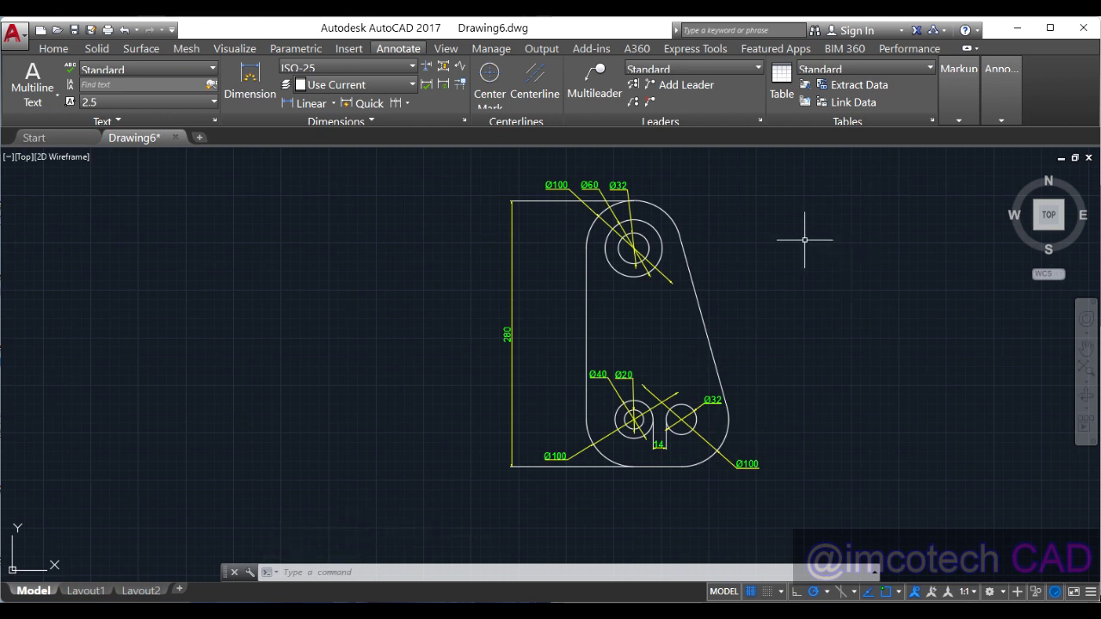
scroll(804, 240, "up", 2)
scroll(806, 241, "down", 2)
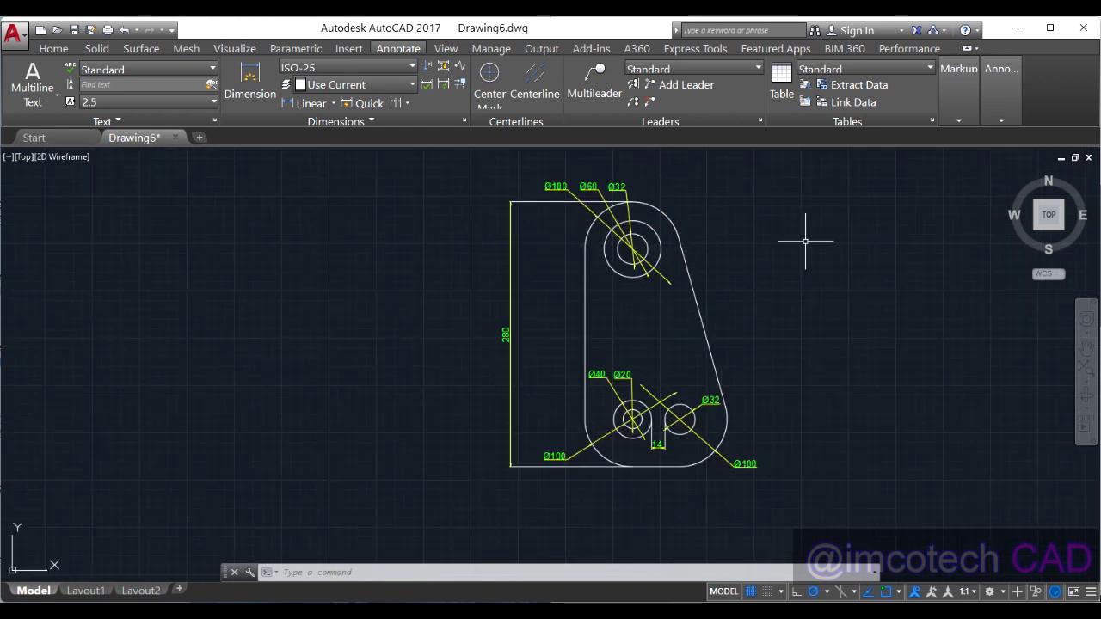
middle_click_drag(794, 283, 766, 297)
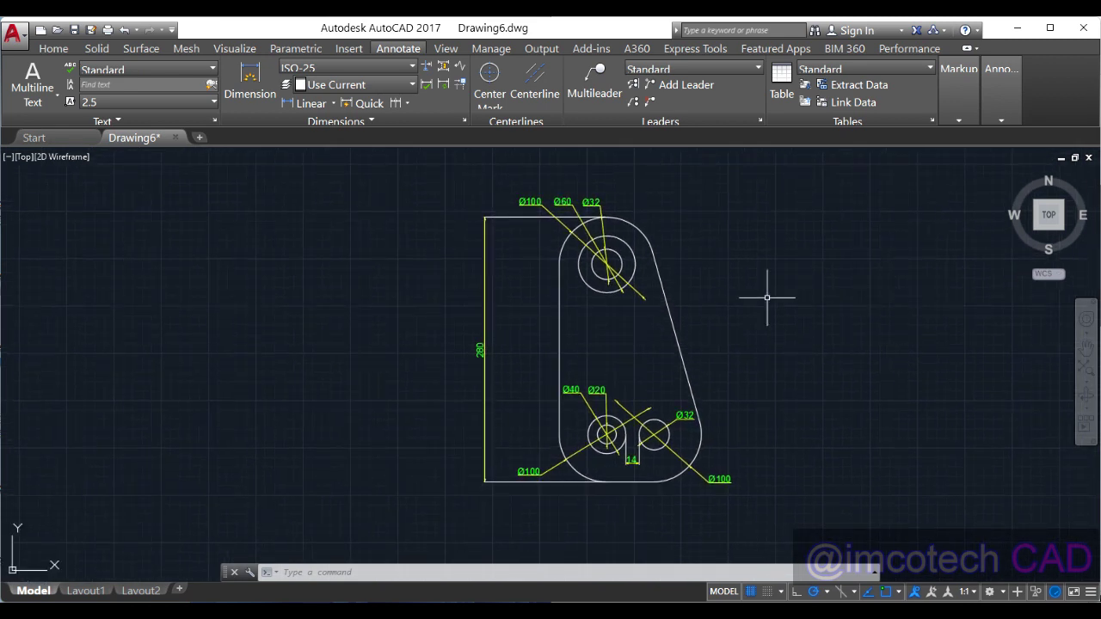